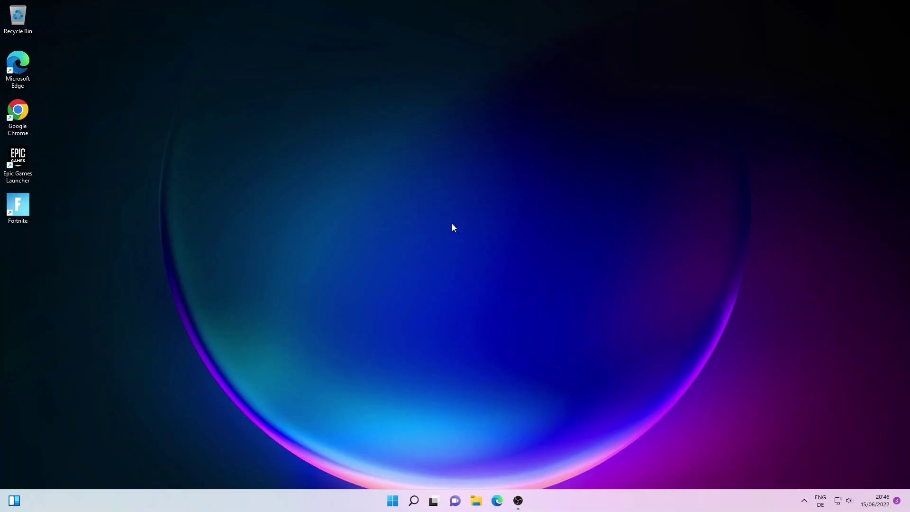
# Launch Google Chrome from its desktop shortcut
pyautogui.doubleClick(33, 121)
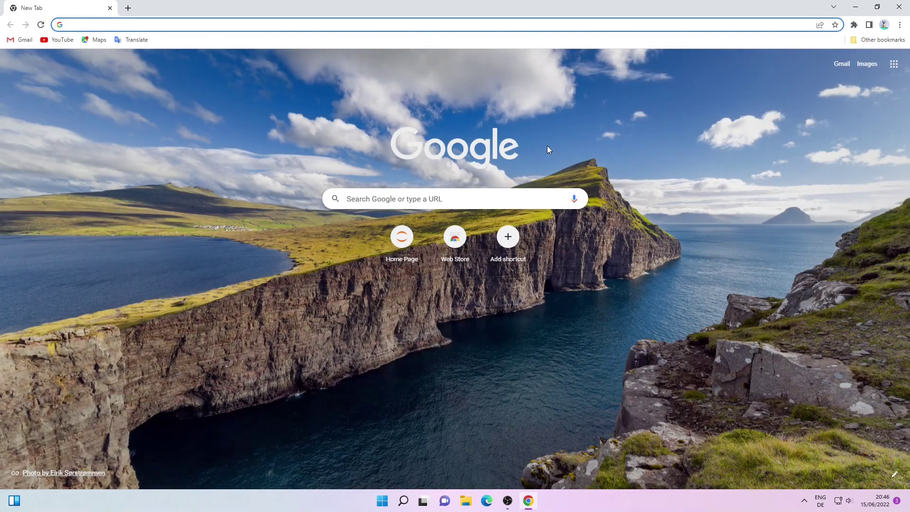
# Search Google for flutter, open the flutter.dev homepage and dismiss the cookie notice
pyautogui.write('flutter')
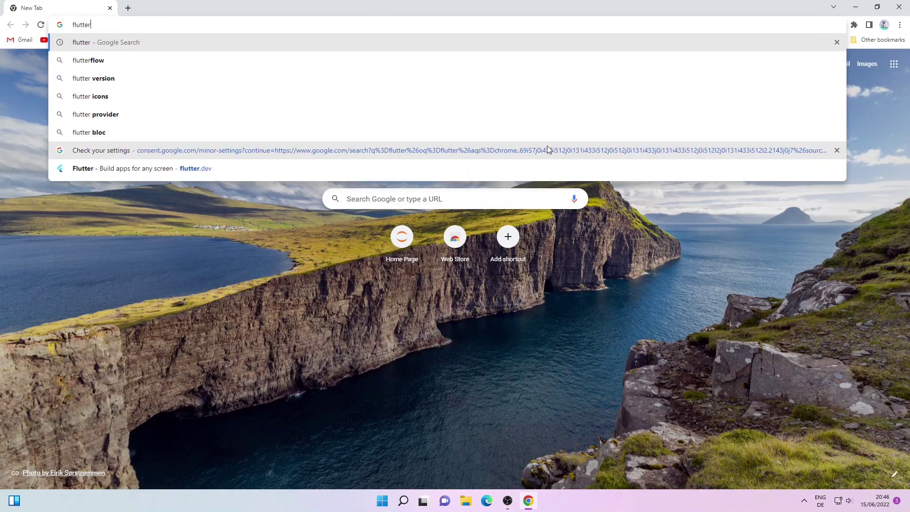
pyautogui.press('Return')
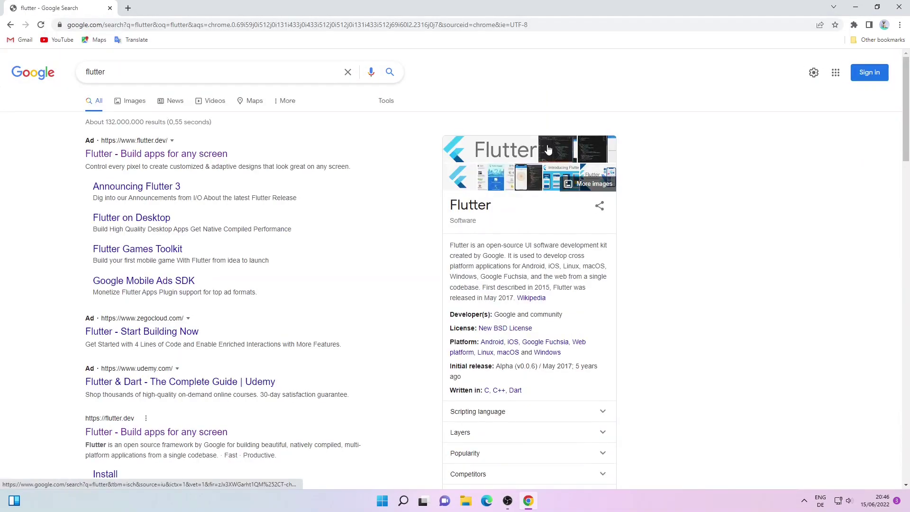
pyautogui.scroll(-3, 351, 233)
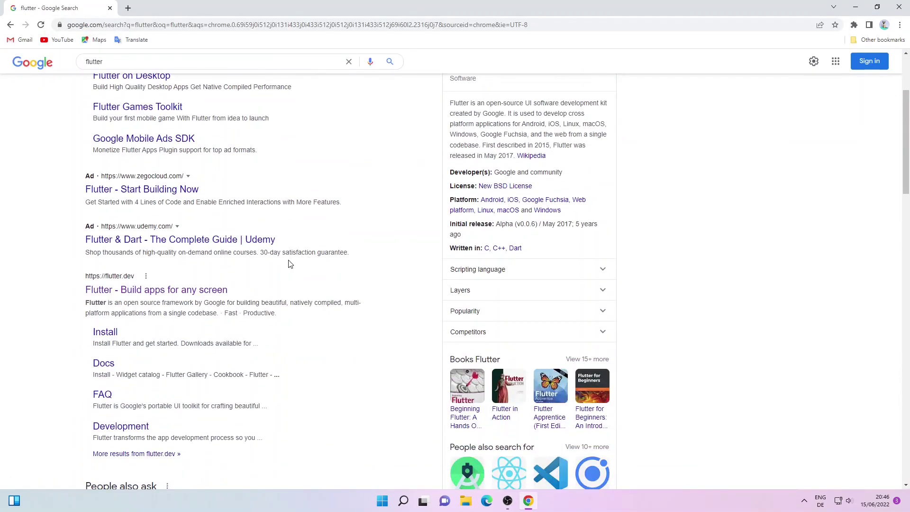
pyautogui.click(209, 291)
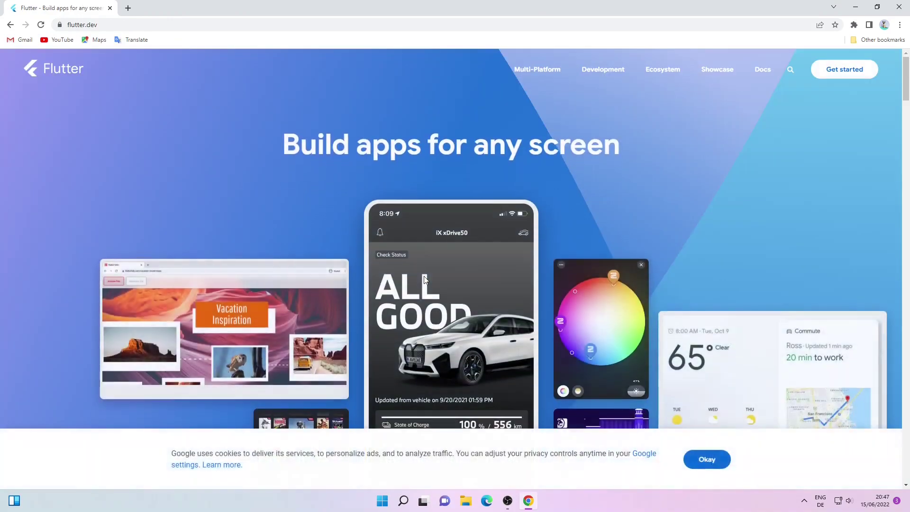
pyautogui.click(707, 459)
# Open the Windows install guide and scroll to System requirements
pyautogui.scroll(-9, 711, 208)
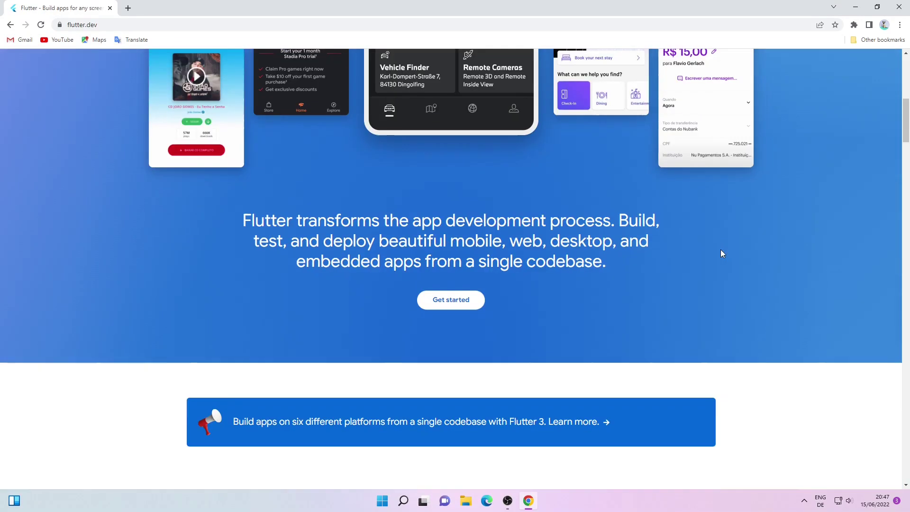
pyautogui.scroll(-6, 721, 251)
pyautogui.scroll(4, 721, 252)
pyautogui.scroll(-4, 722, 254)
pyautogui.click(853, 67)
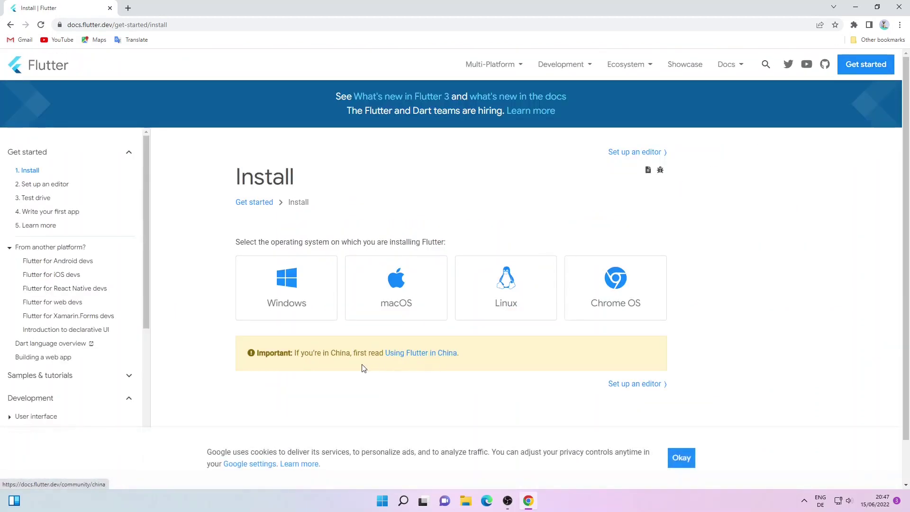
pyautogui.click(281, 289)
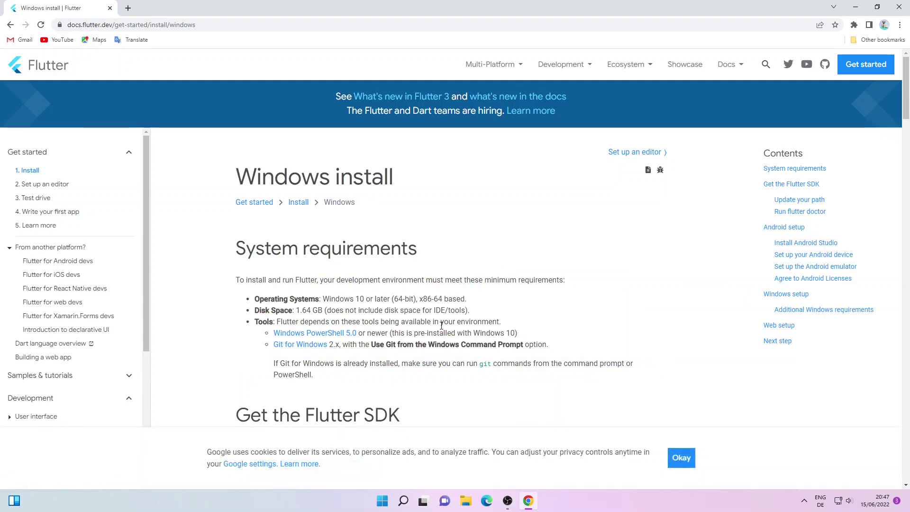
pyautogui.scroll(-2, 442, 326)
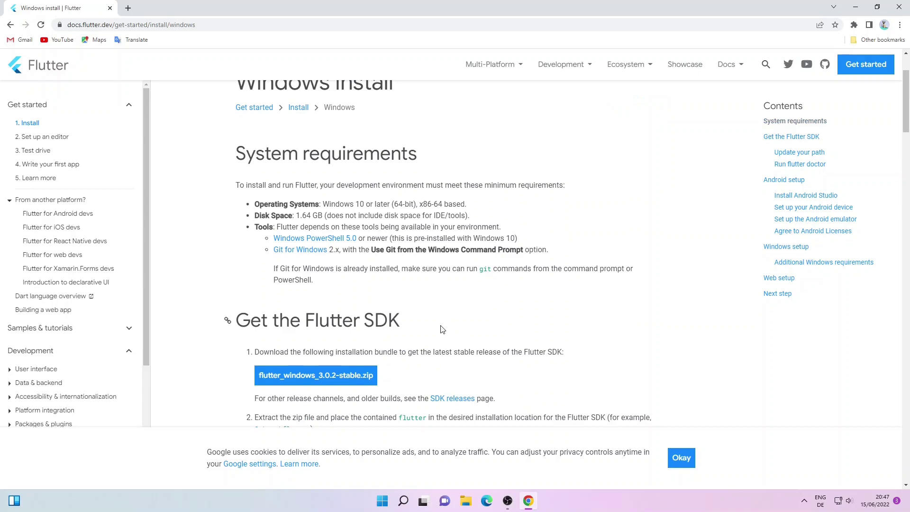
# Download and keep the 64-bit Git for Windows installer, then minimize Chrome
pyautogui.click(294, 254)
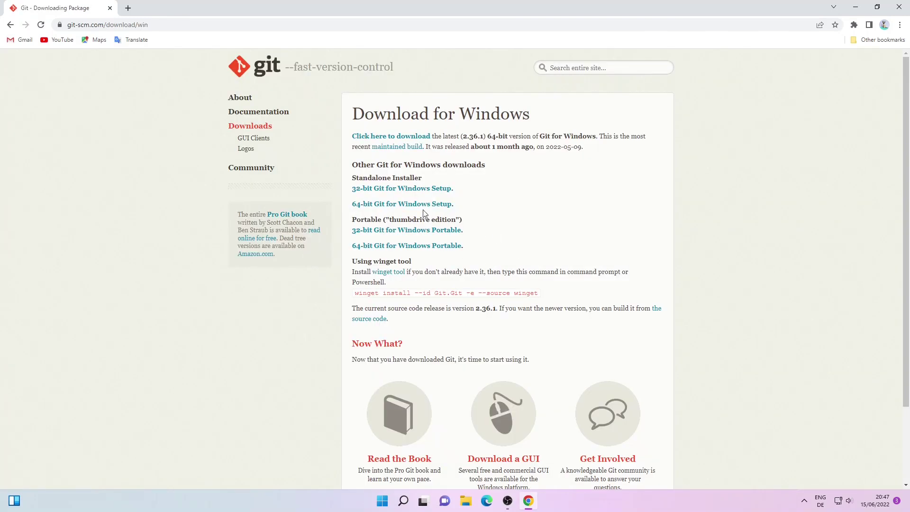
pyautogui.click(399, 208)
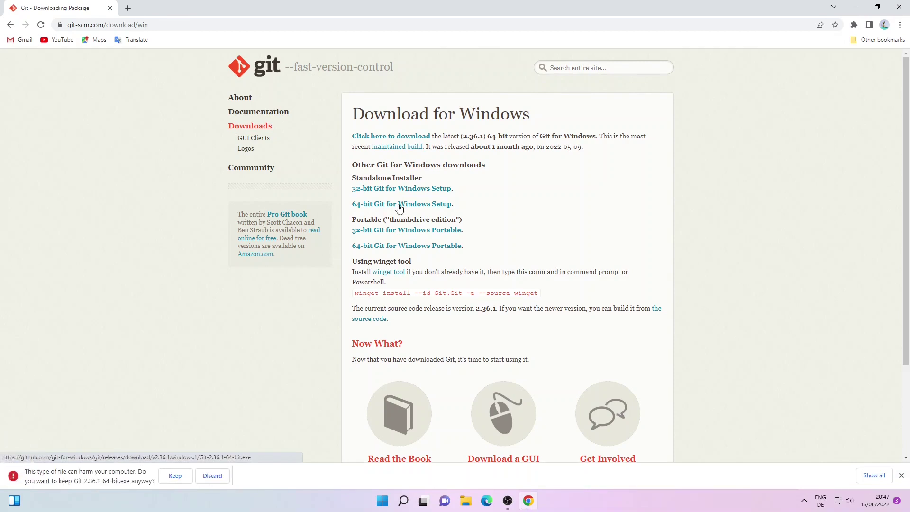
pyautogui.click(175, 476)
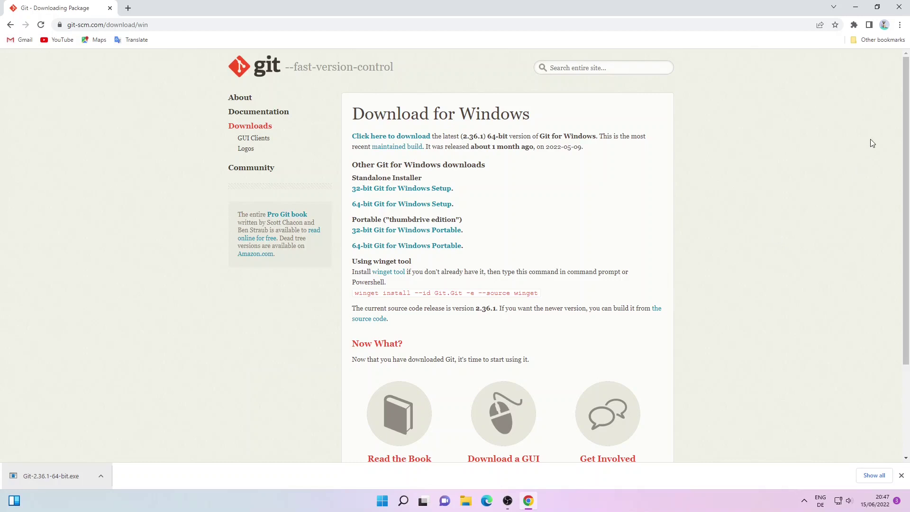
pyautogui.click(854, 4)
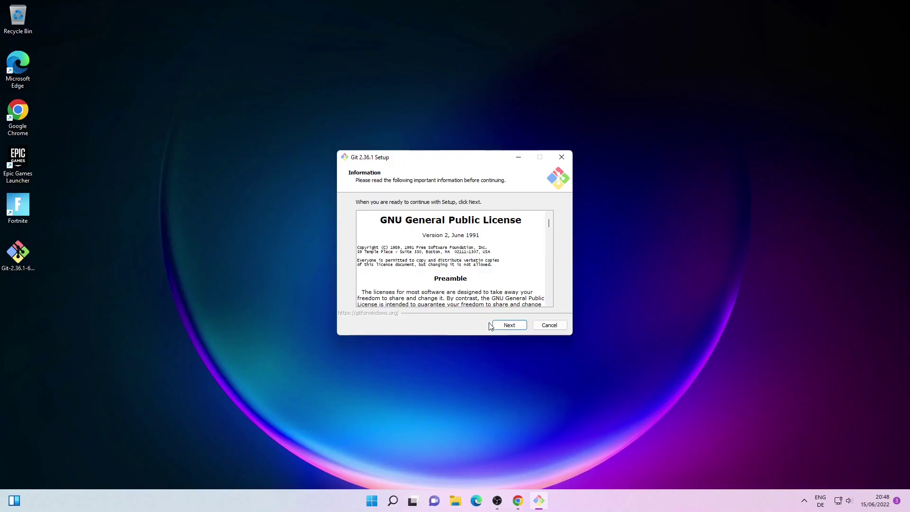
# Install Git 2.36.1 with every default option and close the setup wizard
pyautogui.click(505, 326)
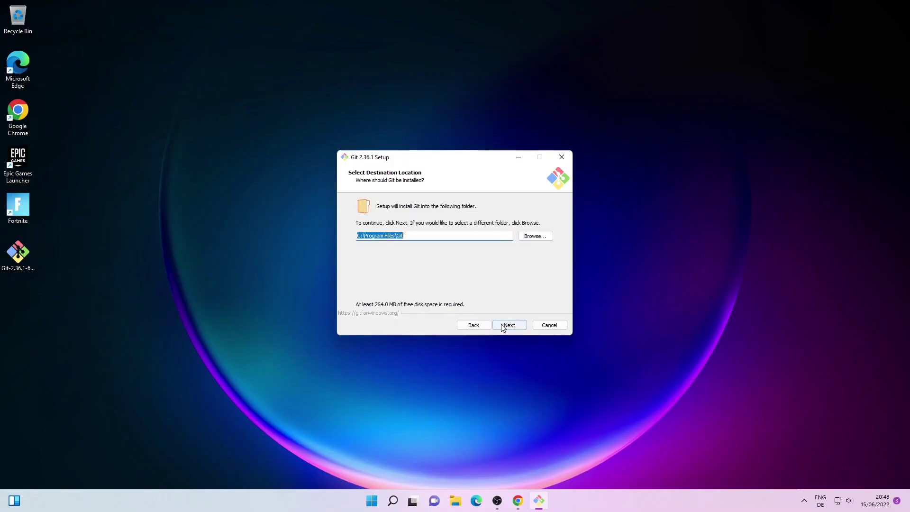
pyautogui.click(505, 325)
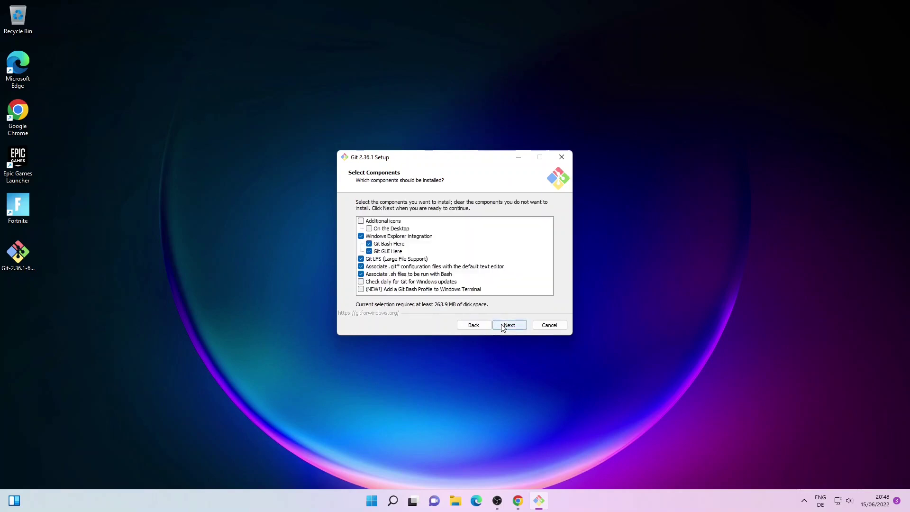
pyautogui.click(506, 325)
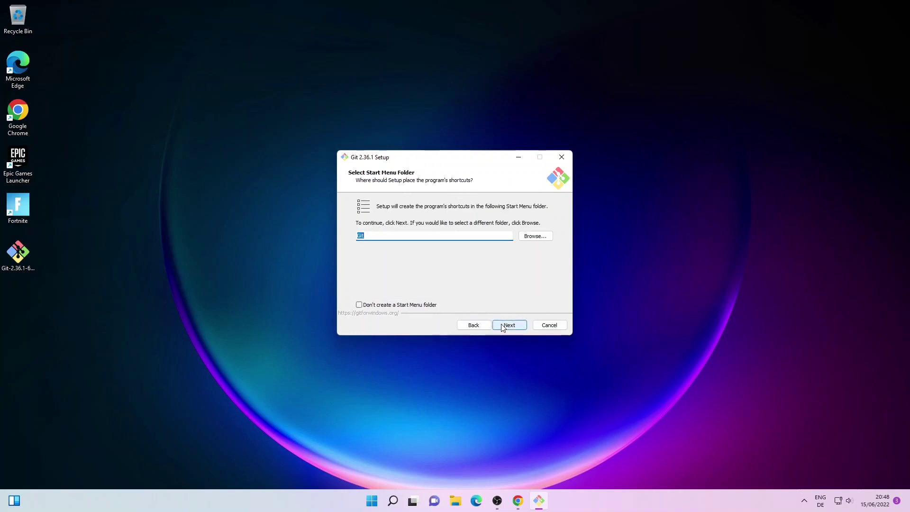
pyautogui.click(503, 326)
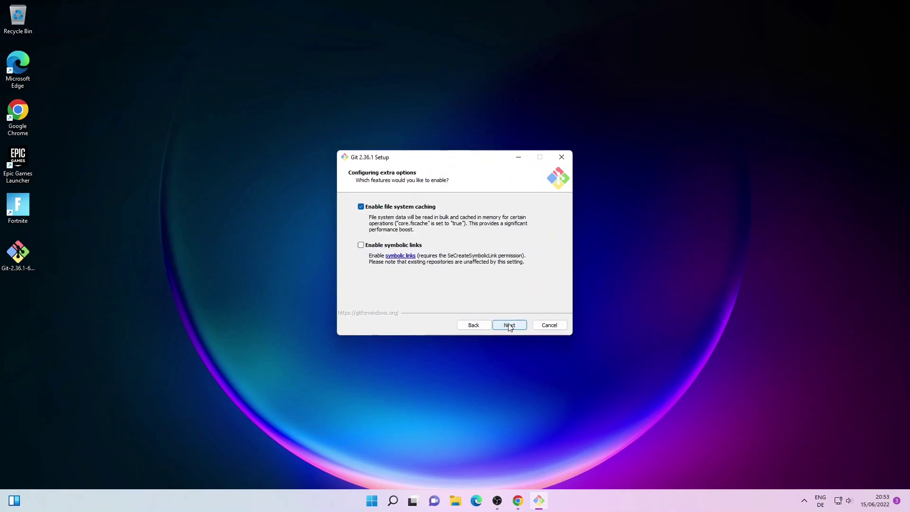
pyautogui.click(508, 326)
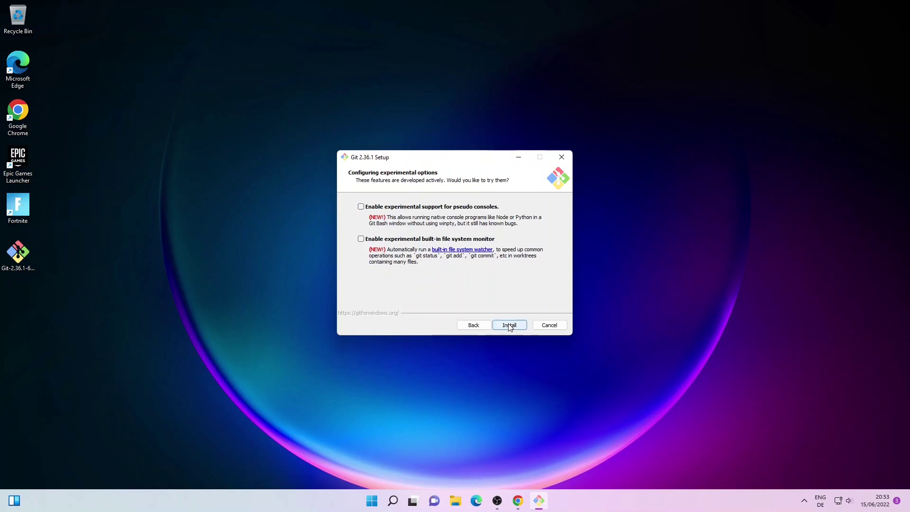
pyautogui.click(509, 326)
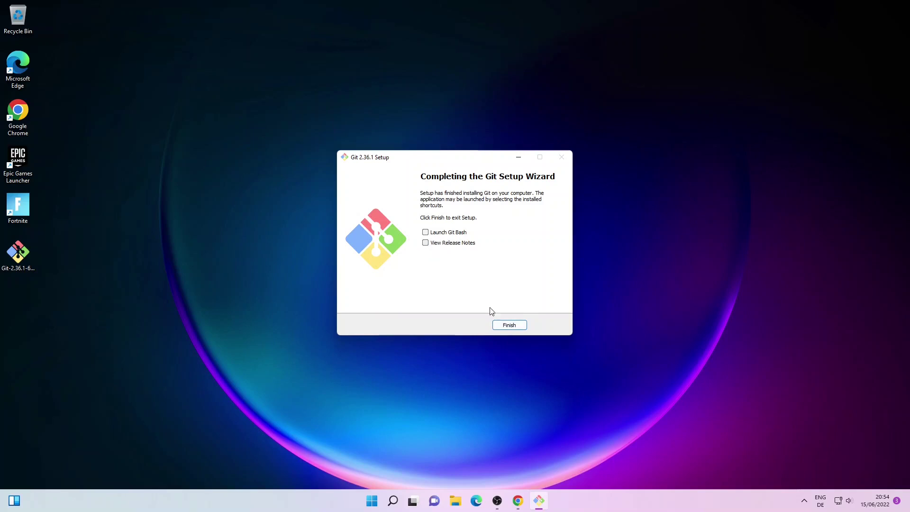
pyautogui.click(512, 327)
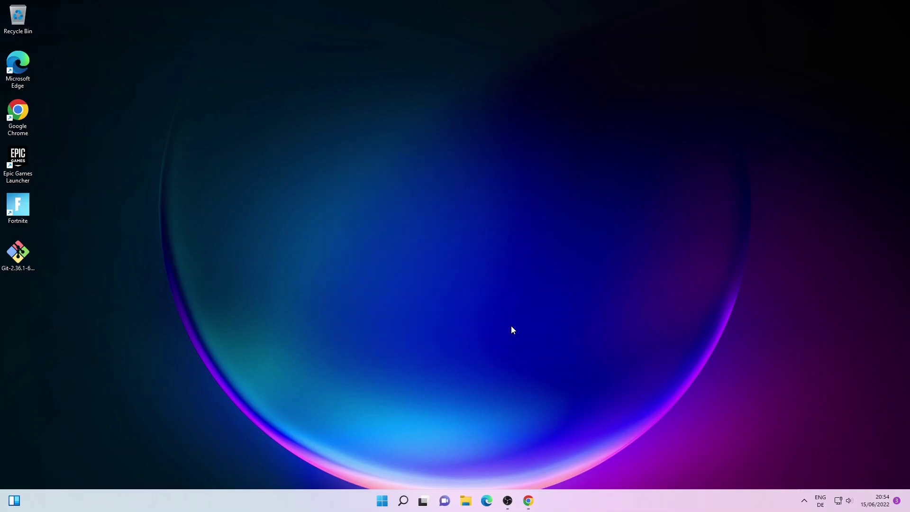
pyautogui.click(383, 502)
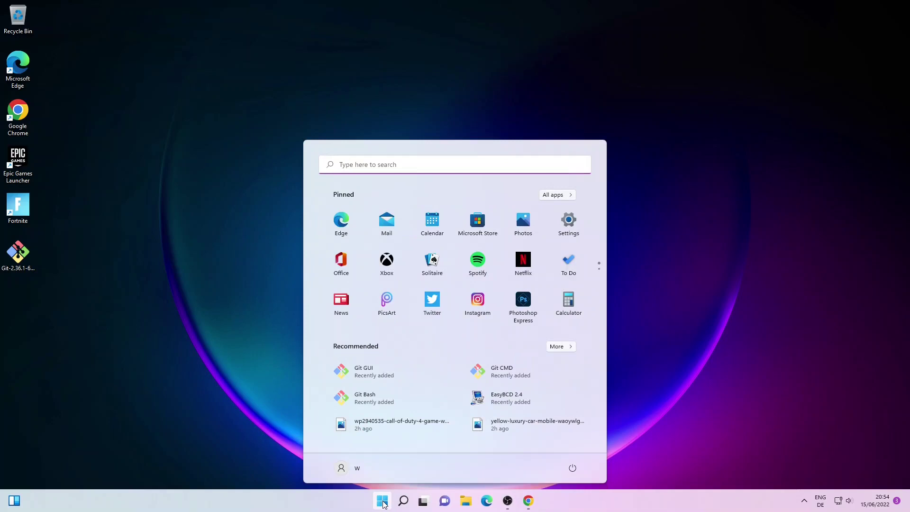
pyautogui.write('cmd')
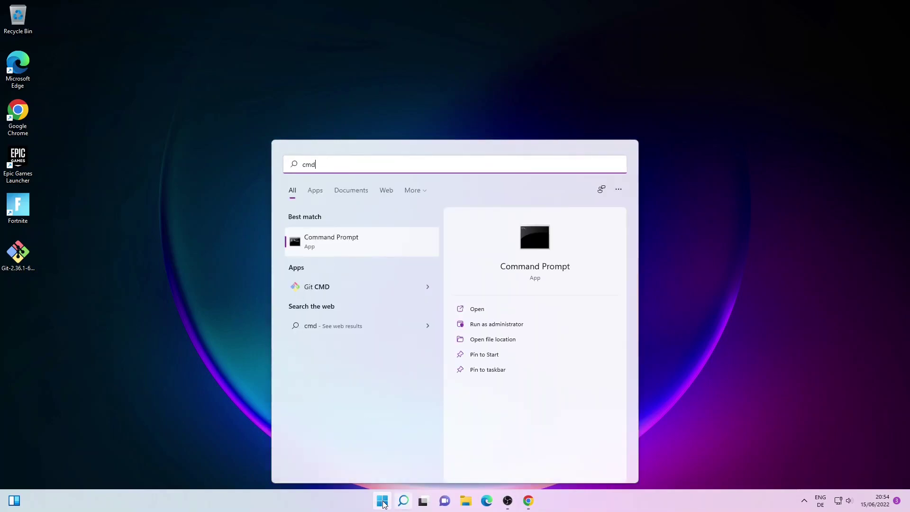
pyautogui.press('Return')
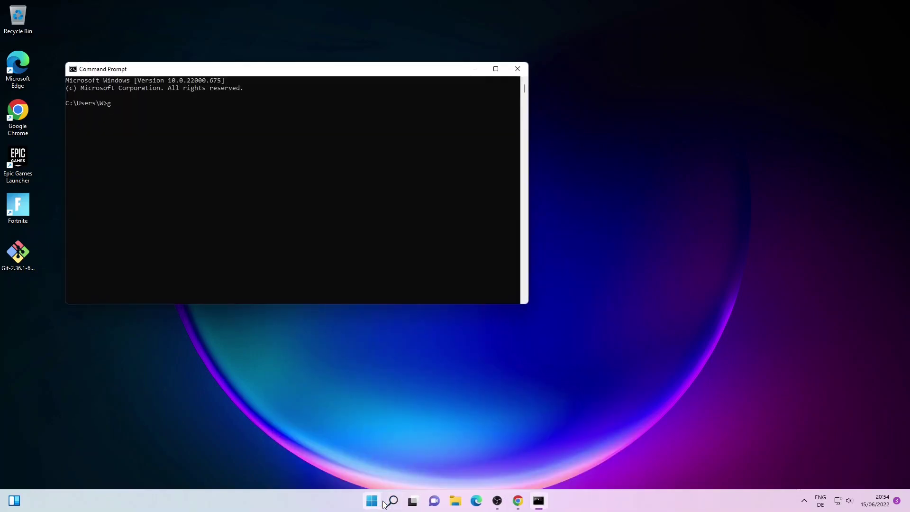
pyautogui.write('git')
pyautogui.press('Return')
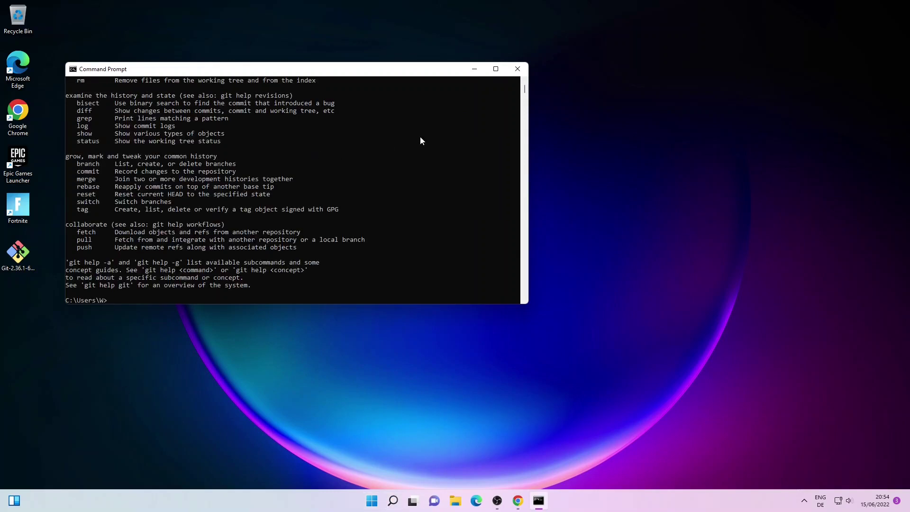
pyautogui.click(520, 69)
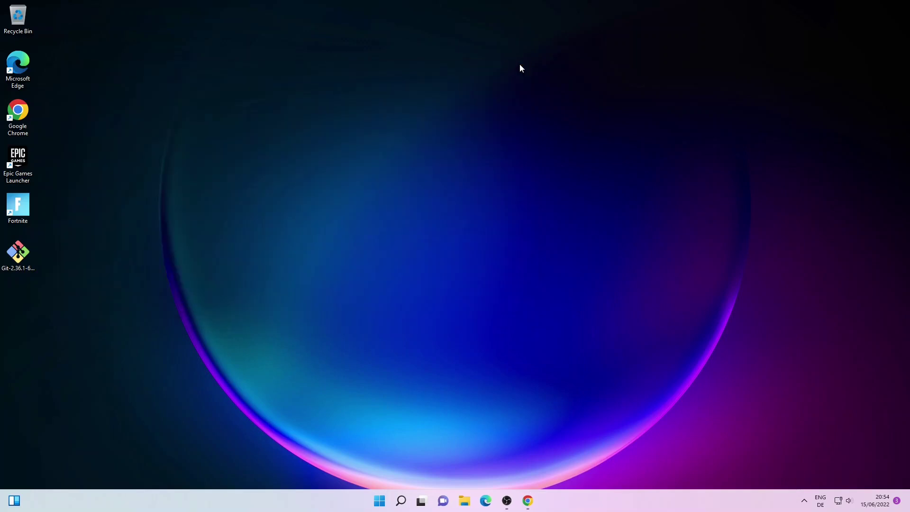
# Download flutter_windows_3.0.2-stable.zip from the Flutter install page, then minimize Chrome
pyautogui.click(533, 500)
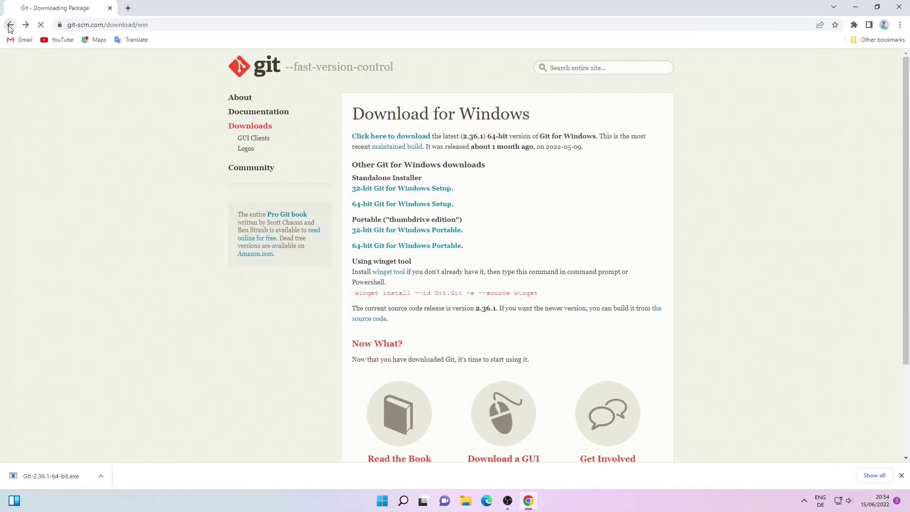
pyautogui.click(10, 25)
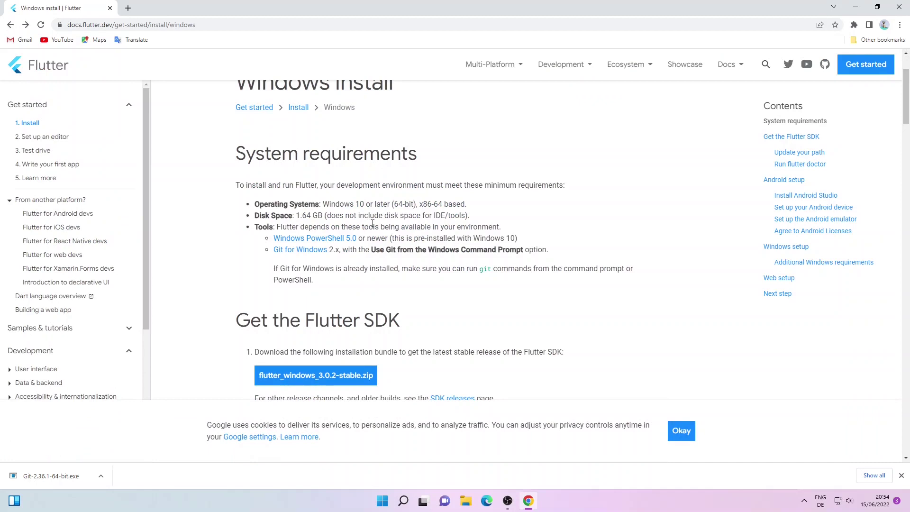
pyautogui.scroll(-3, 471, 306)
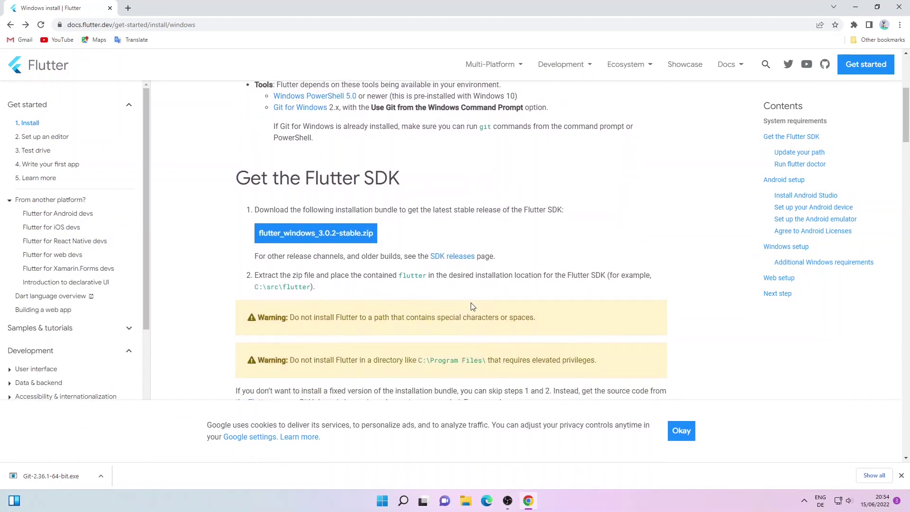
pyautogui.scroll(2, 420, 302)
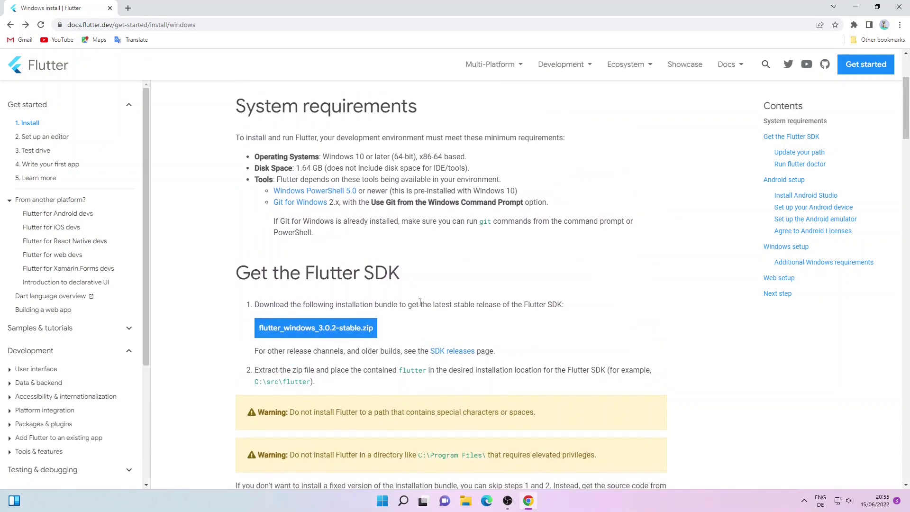
pyautogui.click(283, 332)
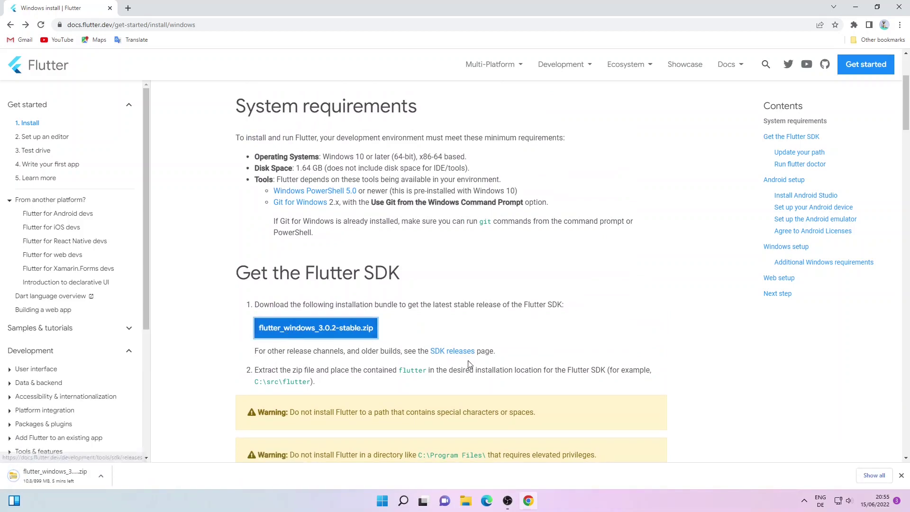
pyautogui.scroll(-2, 466, 360)
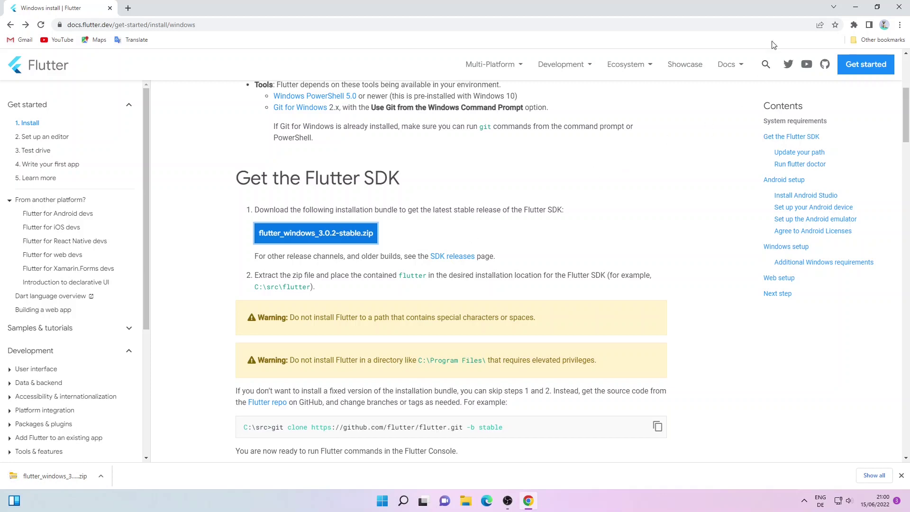
pyautogui.click(856, 7)
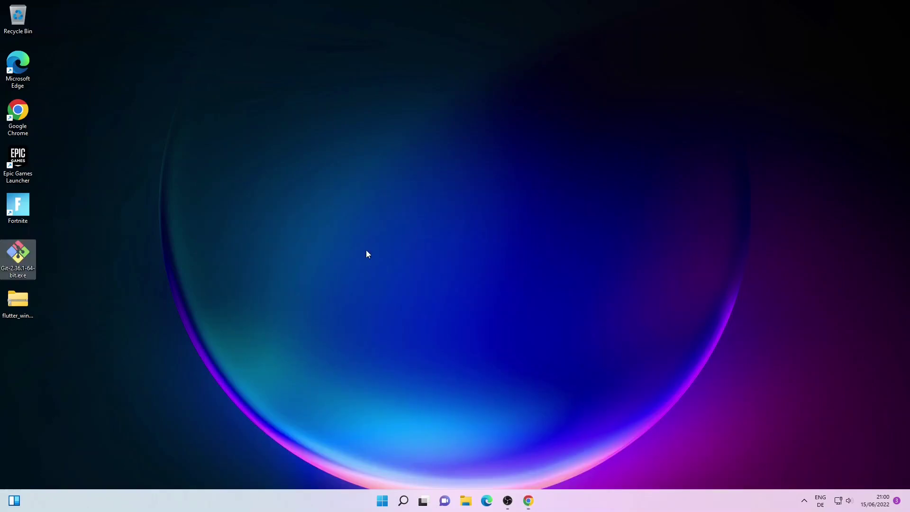
# Create a new folder named src on Local Disk (C:)
pyautogui.click(261, 310)
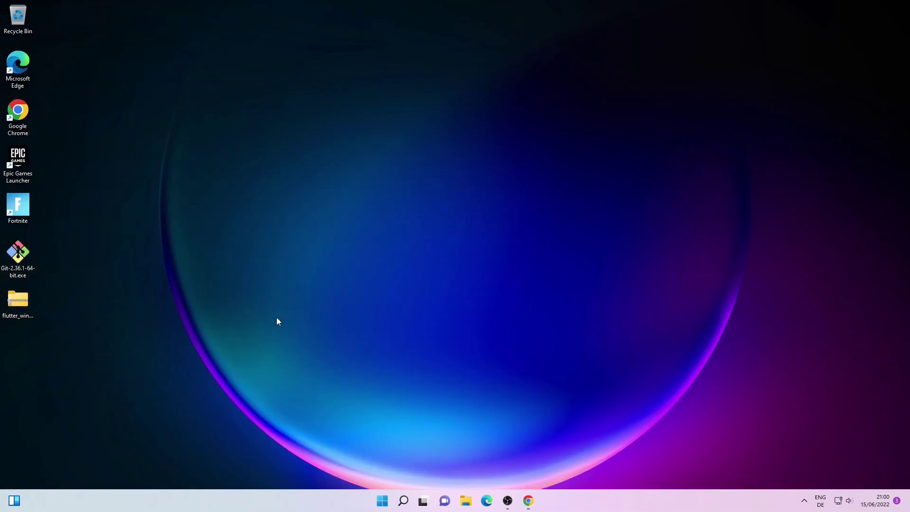
pyautogui.click(465, 500)
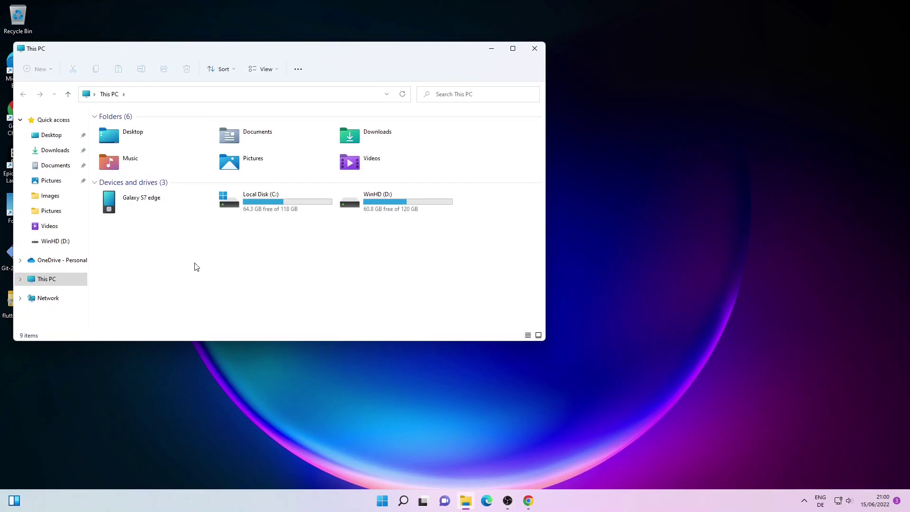
pyautogui.doubleClick(244, 207)
pyautogui.click(243, 205)
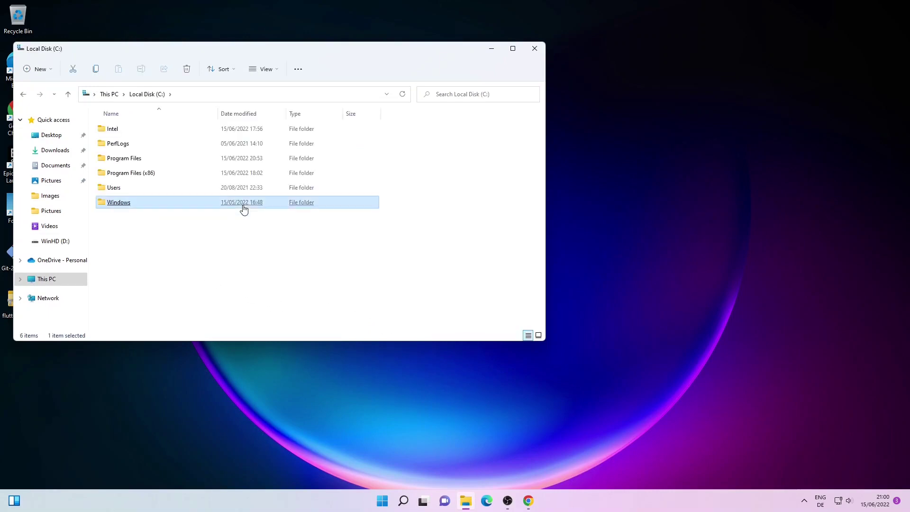
pyautogui.click(219, 250)
pyautogui.rightClick(218, 250)
pyautogui.moveTo(299, 325)
pyautogui.click(369, 330)
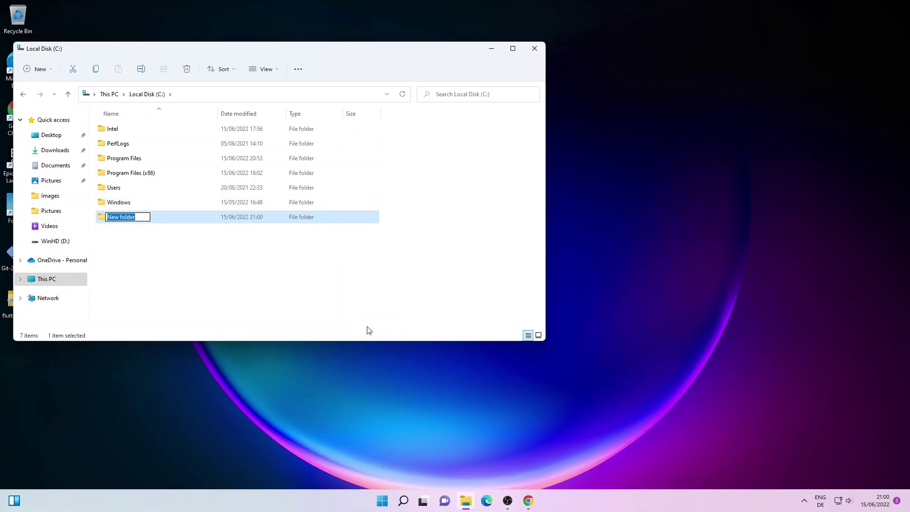
pyautogui.write('s')
pyautogui.press('Return')
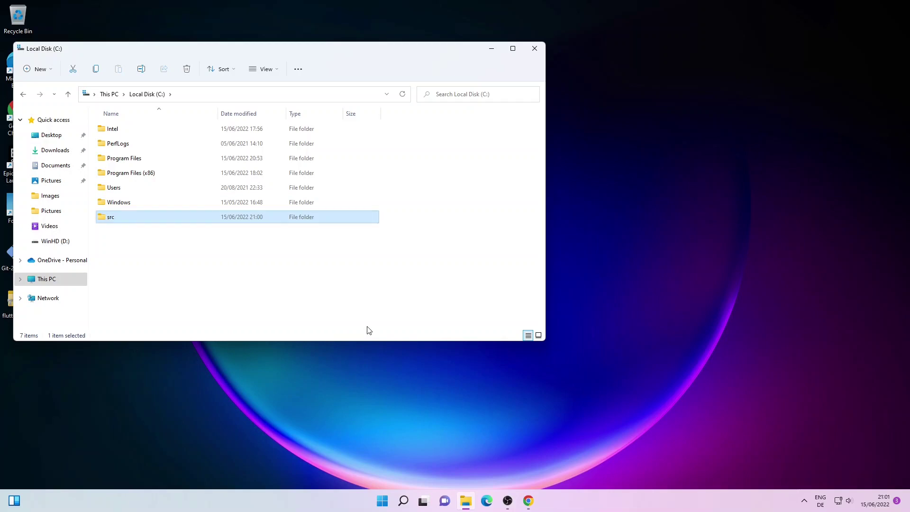
# Create a flutter folder inside src and open it
pyautogui.doubleClick(181, 218)
pyautogui.rightClick(180, 218)
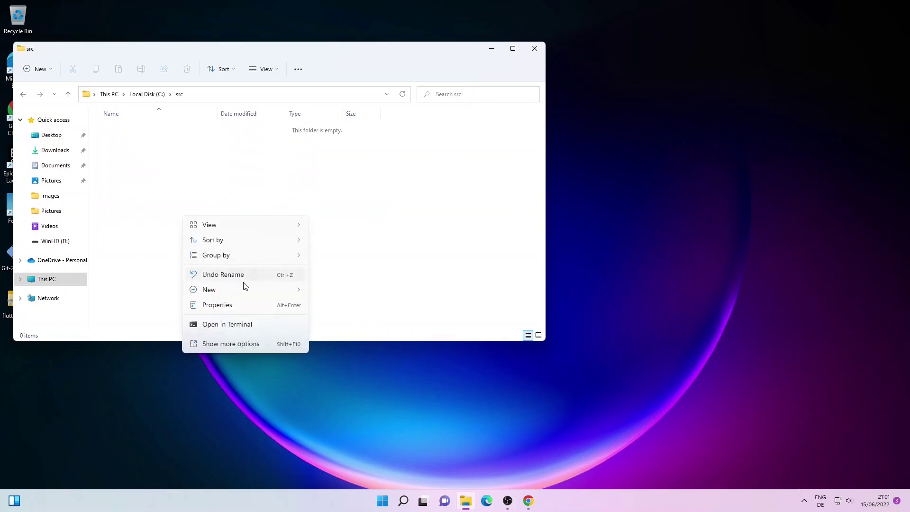
pyautogui.moveTo(246, 290)
pyautogui.click(343, 295)
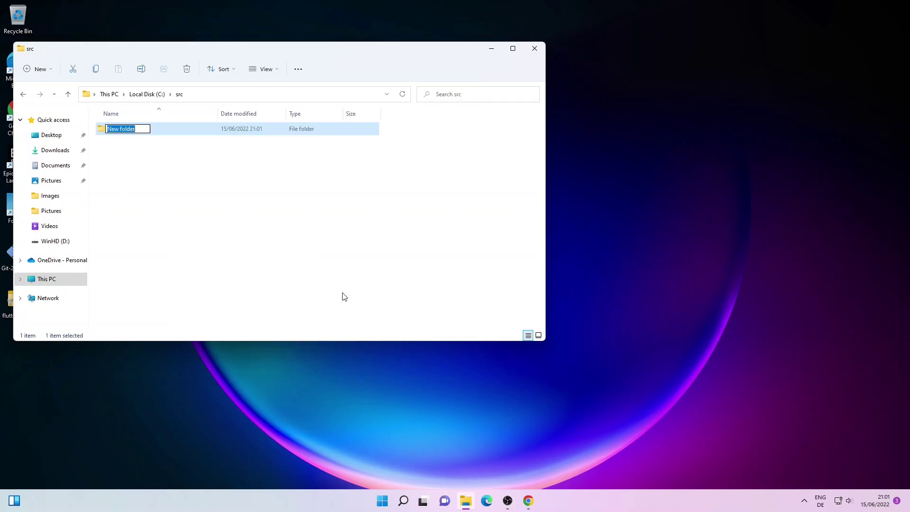
pyautogui.write('flutt')
pyautogui.press('Return')
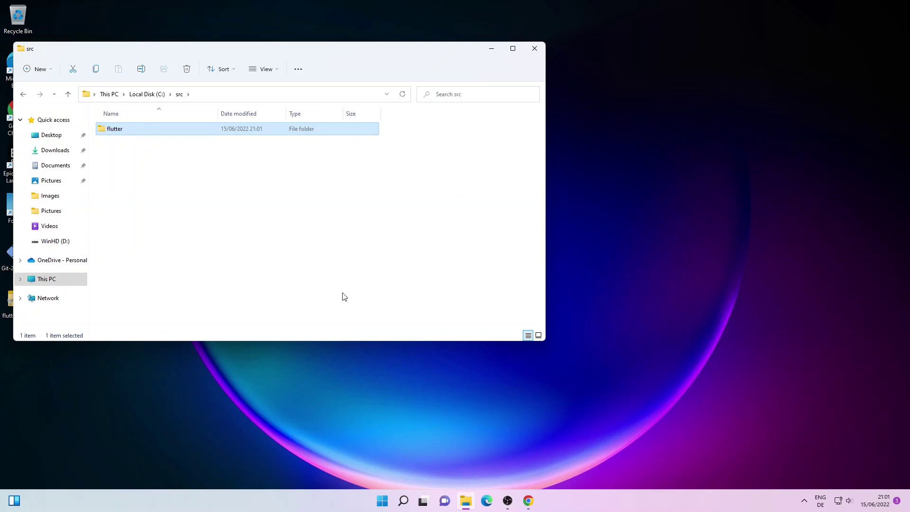
pyautogui.press('Return')
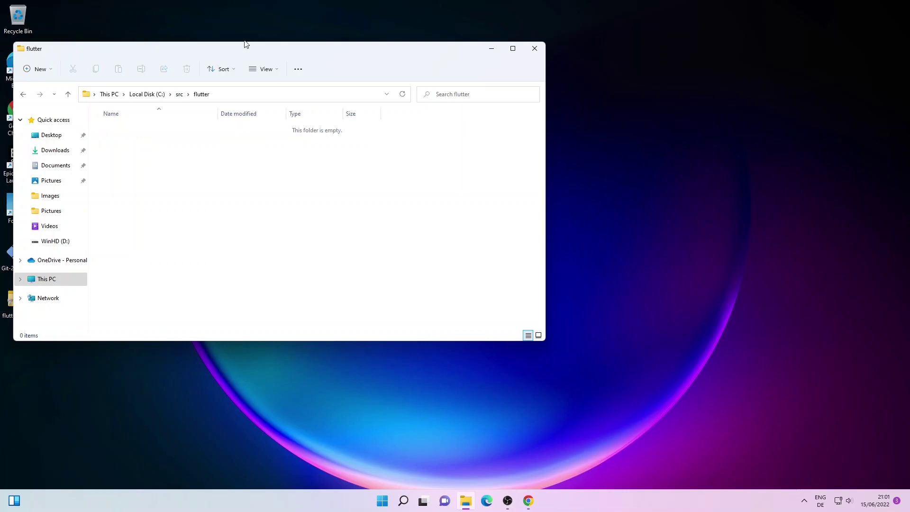
pyautogui.moveTo(249, 49); pyautogui.dragTo(515, 75)
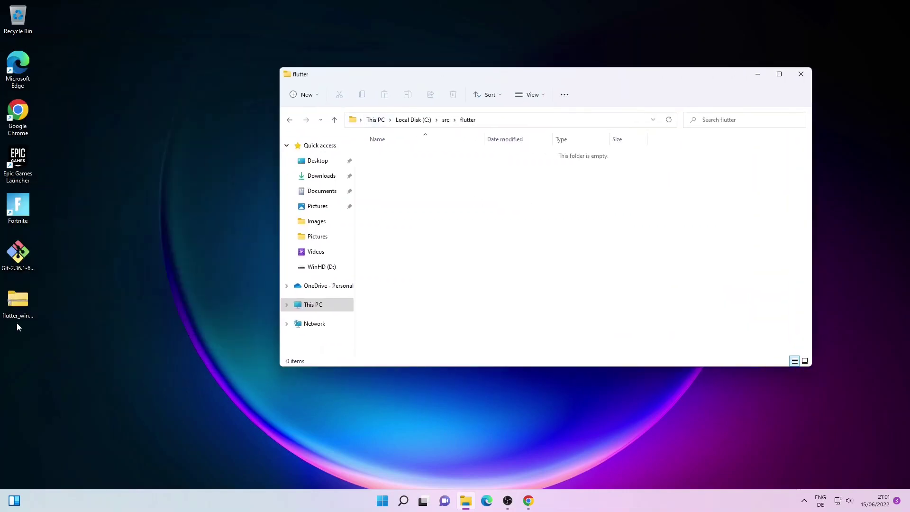
# Extract the Flutter zip from the desktop into C:\src\flutter
pyautogui.rightClick(16, 304)
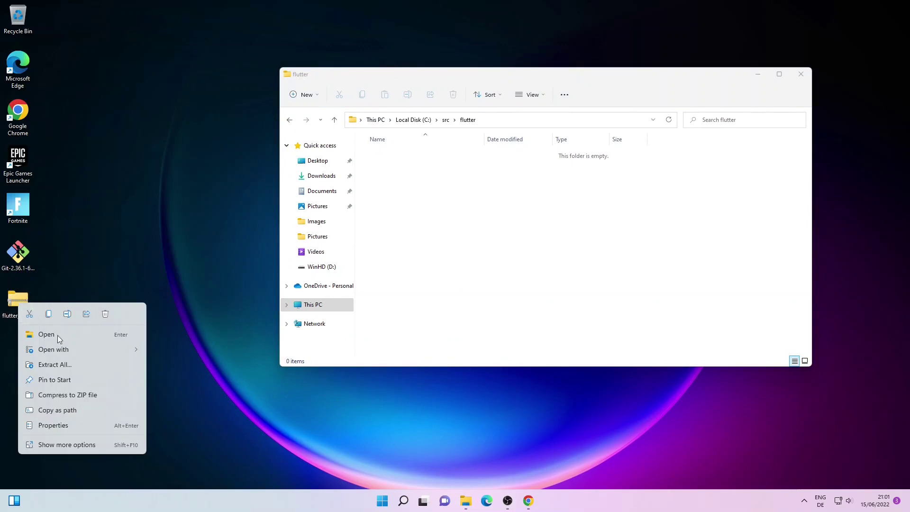
pyautogui.click(74, 365)
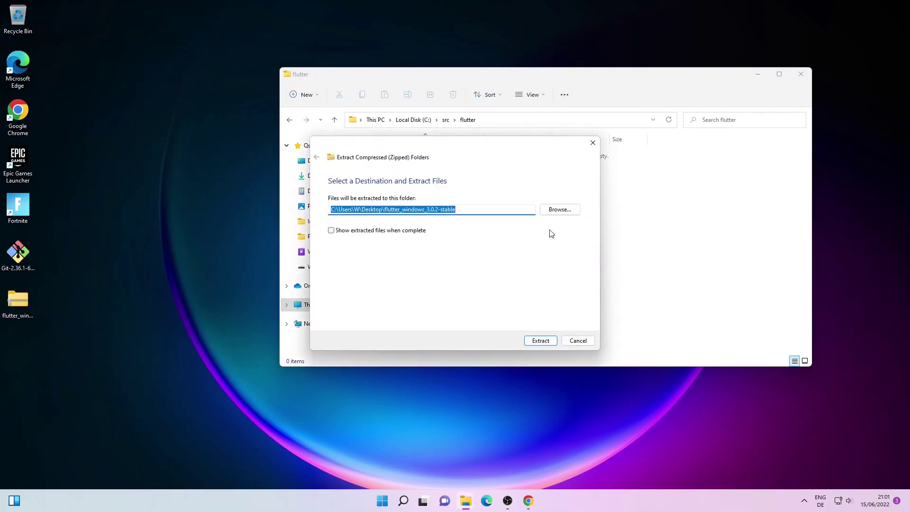
pyautogui.click(553, 210)
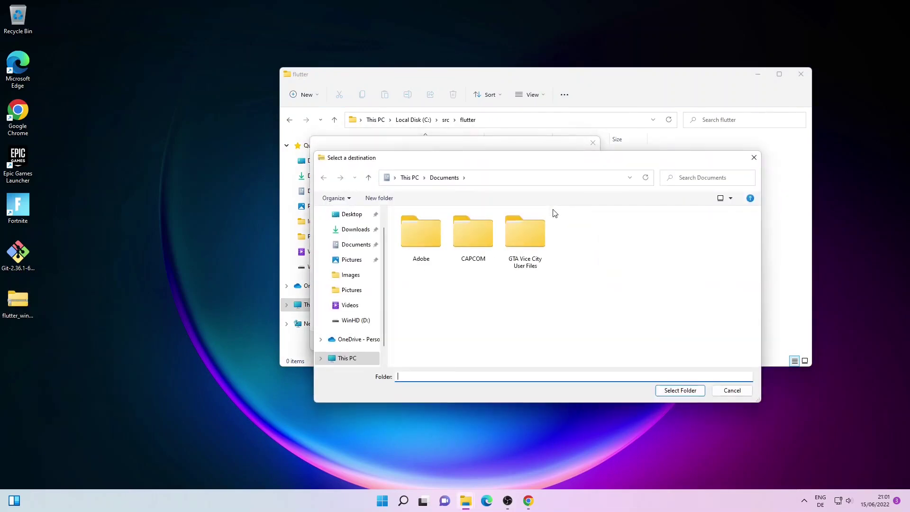
pyautogui.scroll(-1, 359, 327)
pyautogui.click(358, 328)
pyautogui.doubleClick(428, 298)
pyautogui.click(445, 303)
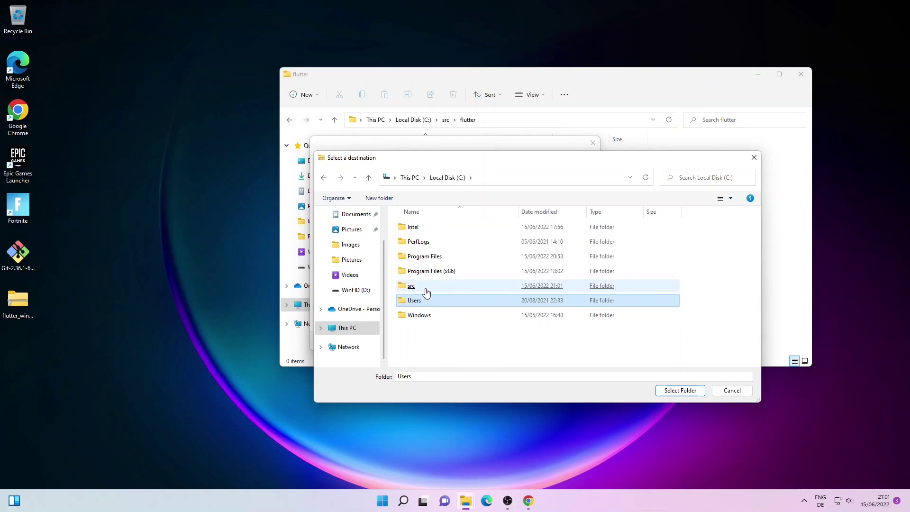
pyautogui.doubleClick(424, 286)
pyautogui.click(426, 229)
pyautogui.doubleClick(427, 228)
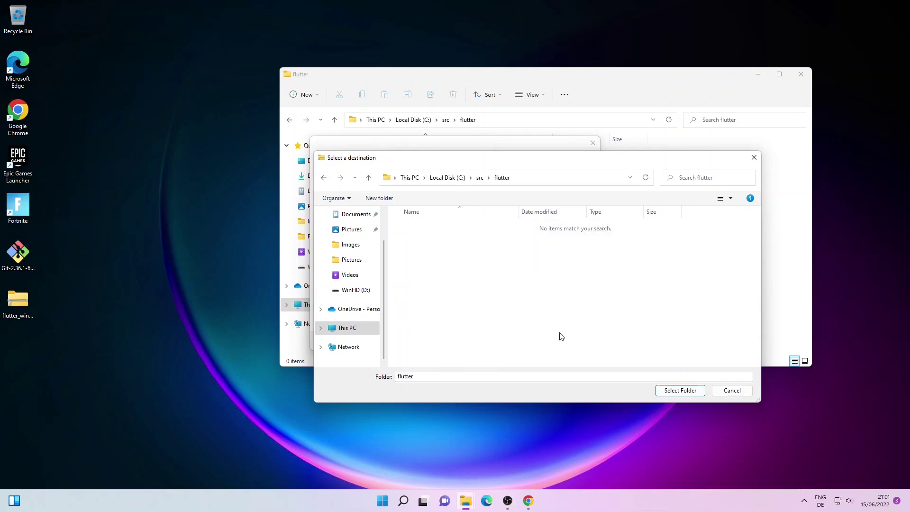
pyautogui.click(671, 390)
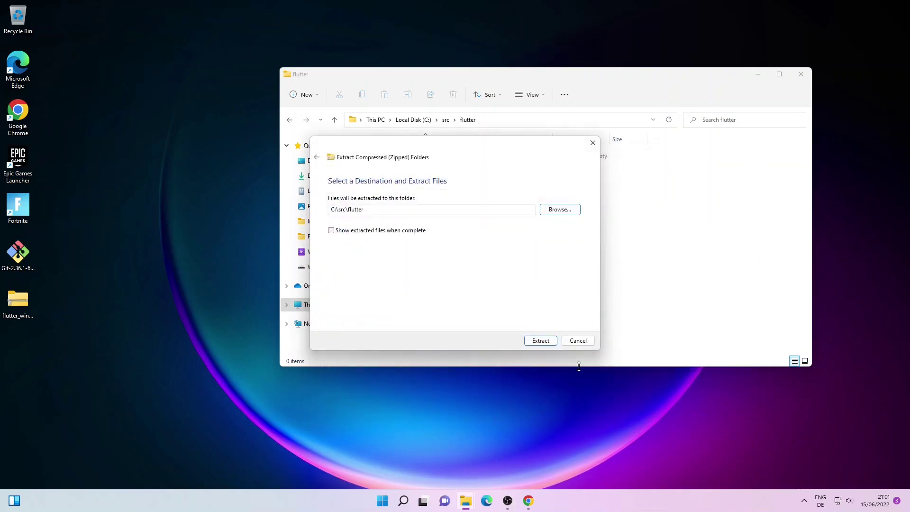
pyautogui.click(537, 342)
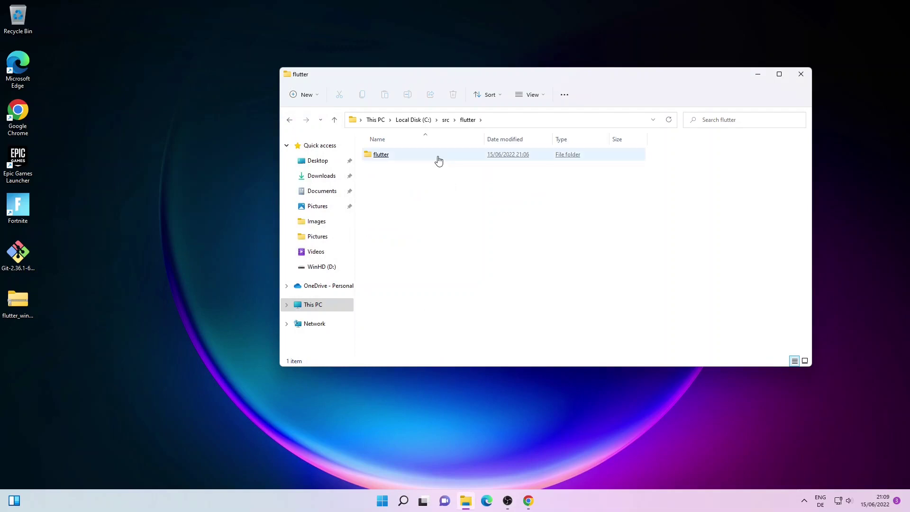
# Copy the path C:\src\flutter\flutter\bin and close the folder window
pyautogui.click(437, 160)
pyautogui.doubleClick(438, 161)
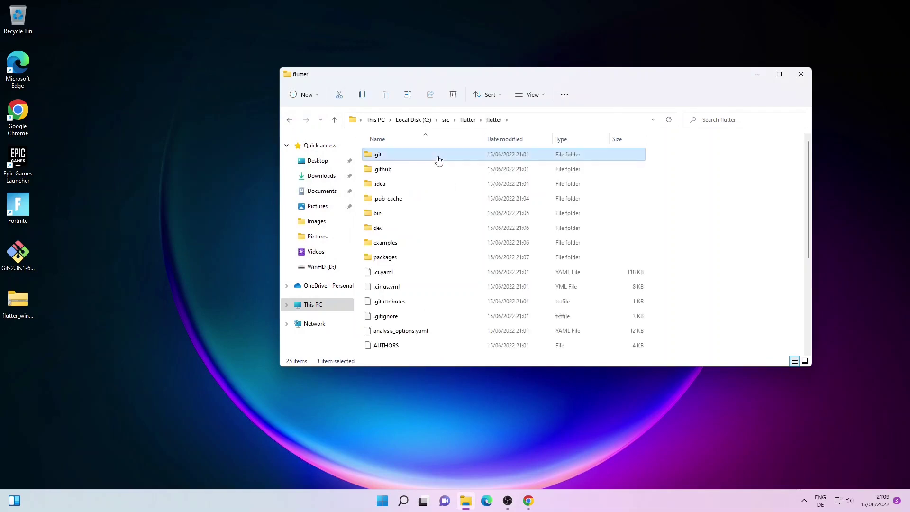
pyautogui.doubleClick(432, 213)
pyautogui.click(547, 121)
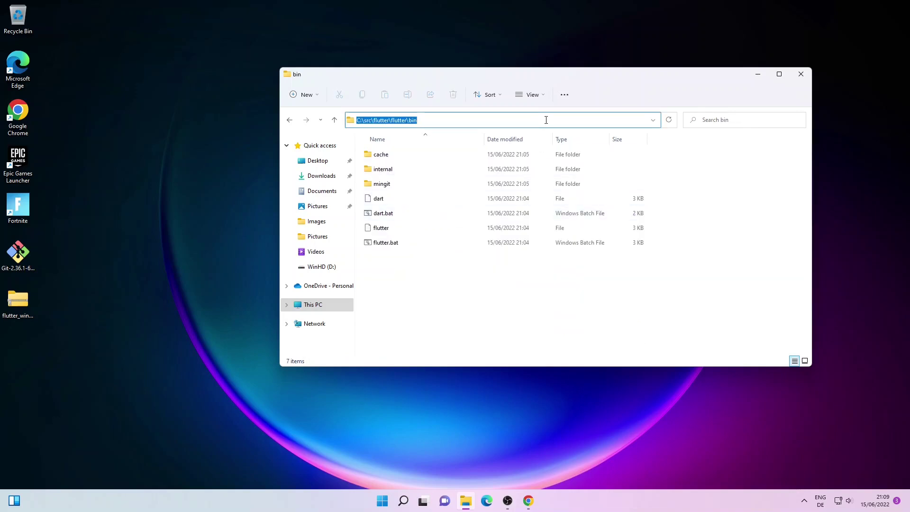
pyautogui.rightClick(400, 123)
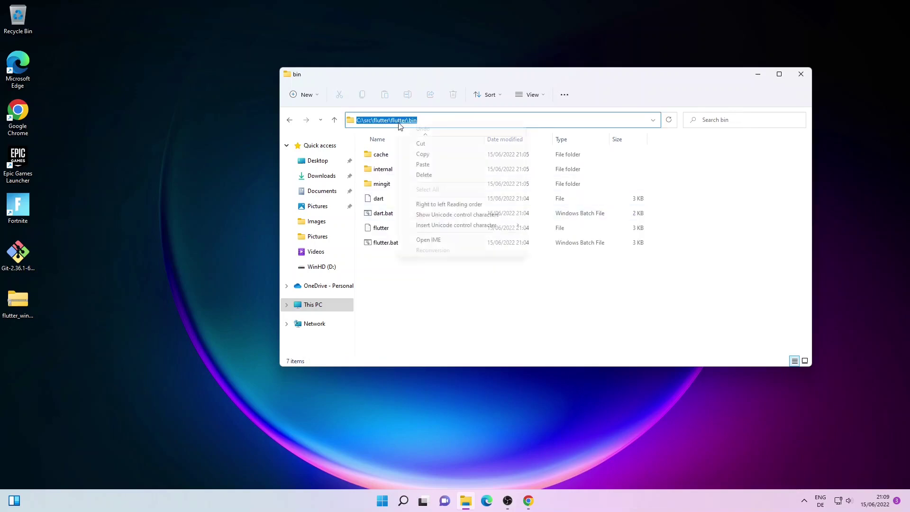
pyautogui.click(445, 154)
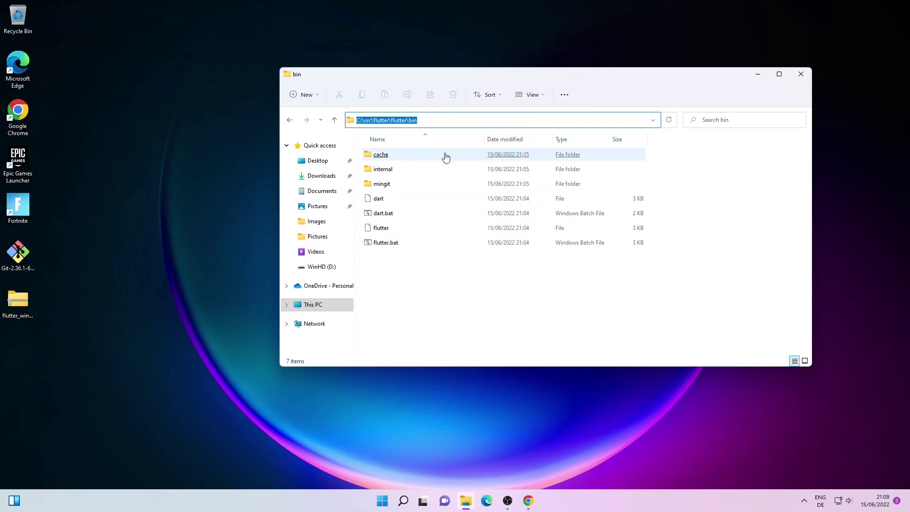
pyautogui.click(800, 75)
# Open Environment Variables from a Start search and edit the user Path variable
pyautogui.click(381, 501)
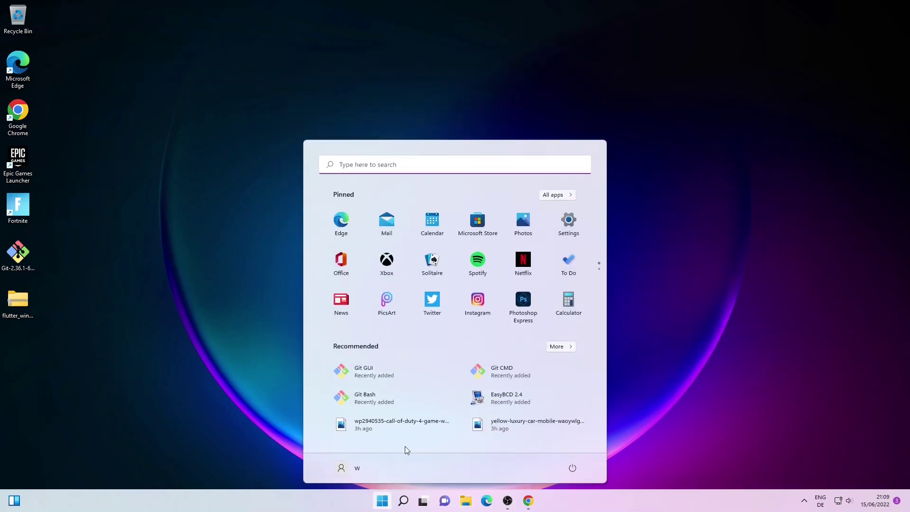
pyautogui.write('env')
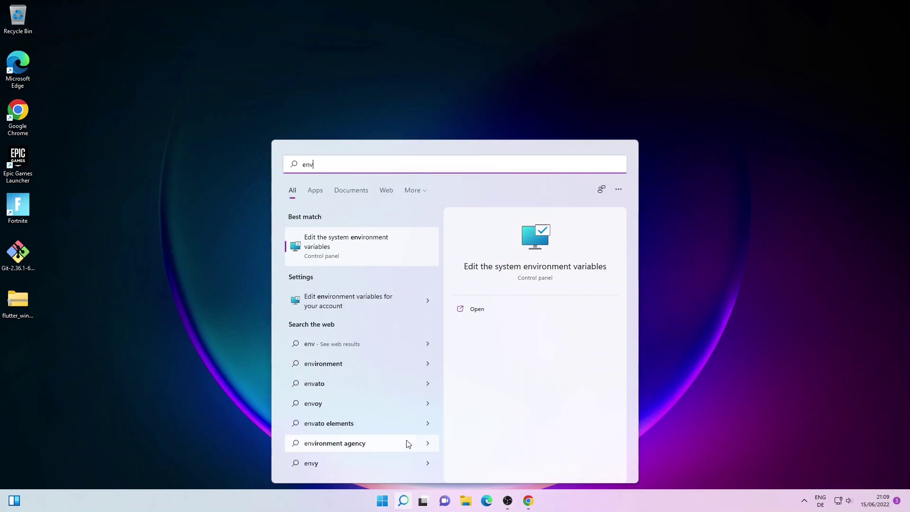
pyautogui.press('Return')
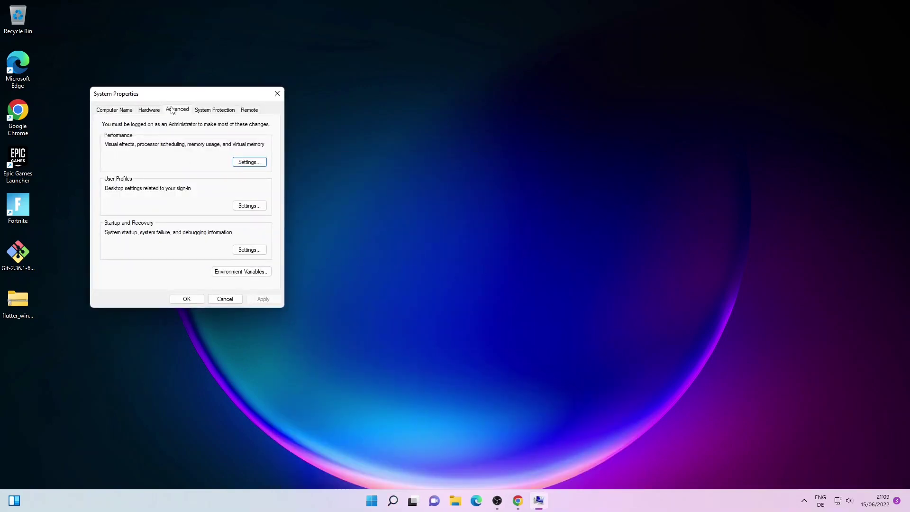
pyautogui.click(227, 273)
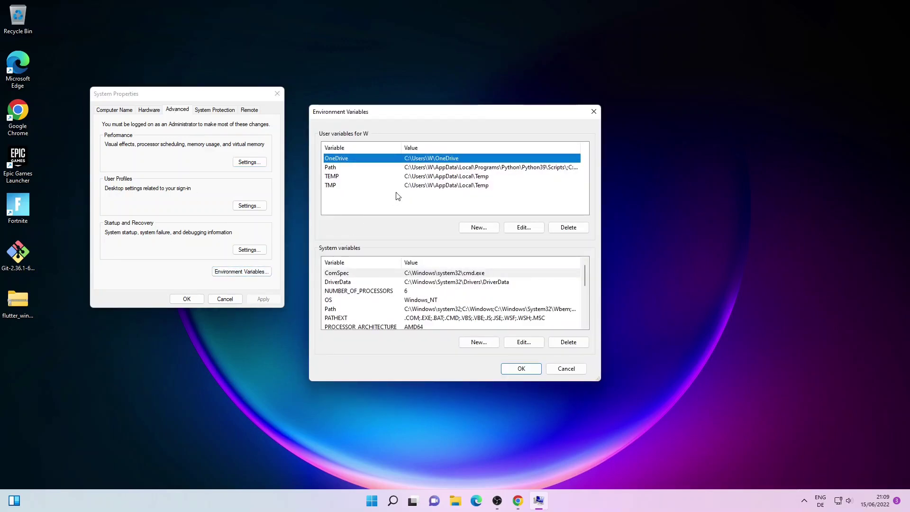
pyautogui.click(333, 168)
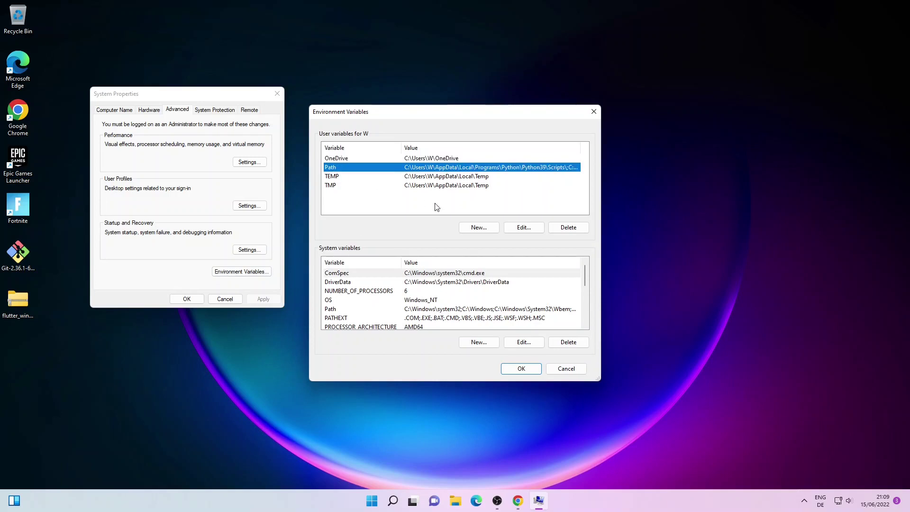
pyautogui.click(521, 228)
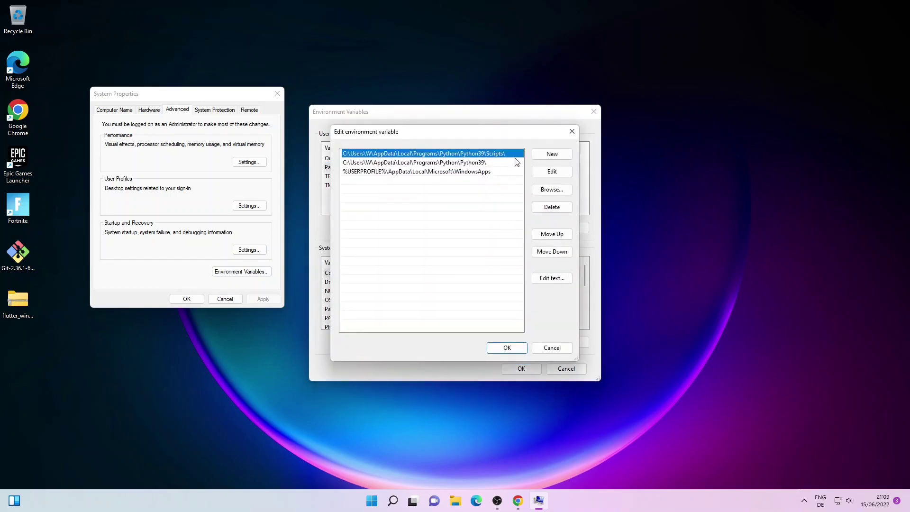
# Add C:\src\flutter\flutter\bin as a new Path entry and confirm all dialogs
pyautogui.click(552, 154)
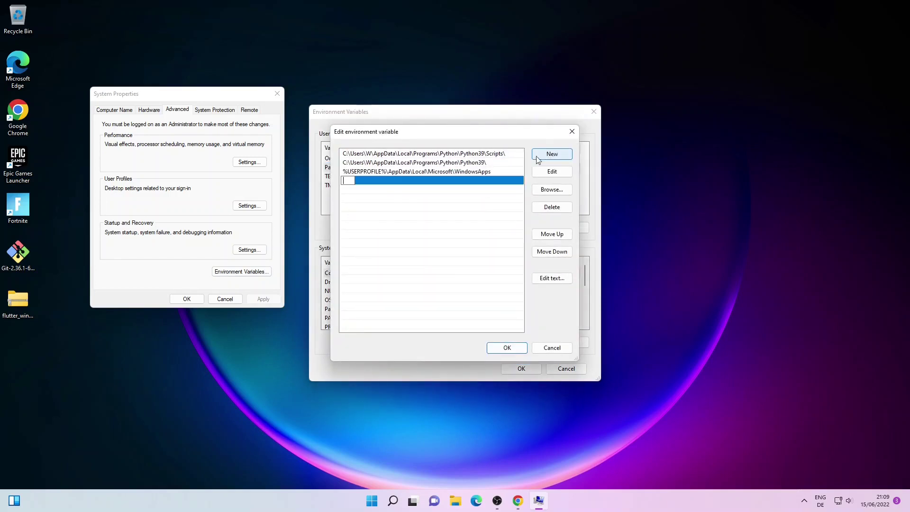
pyautogui.rightClick(350, 180)
pyautogui.click(377, 220)
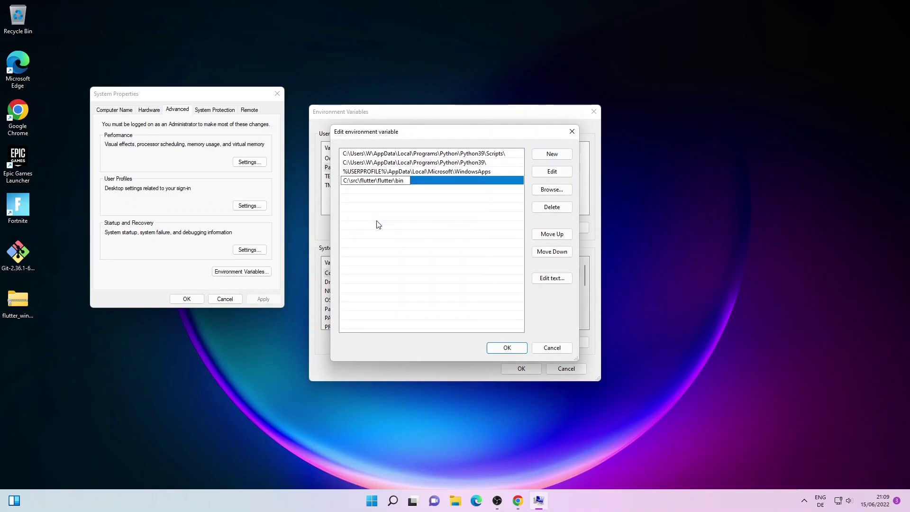
pyautogui.click(497, 347)
pyautogui.click(507, 367)
pyautogui.click(186, 298)
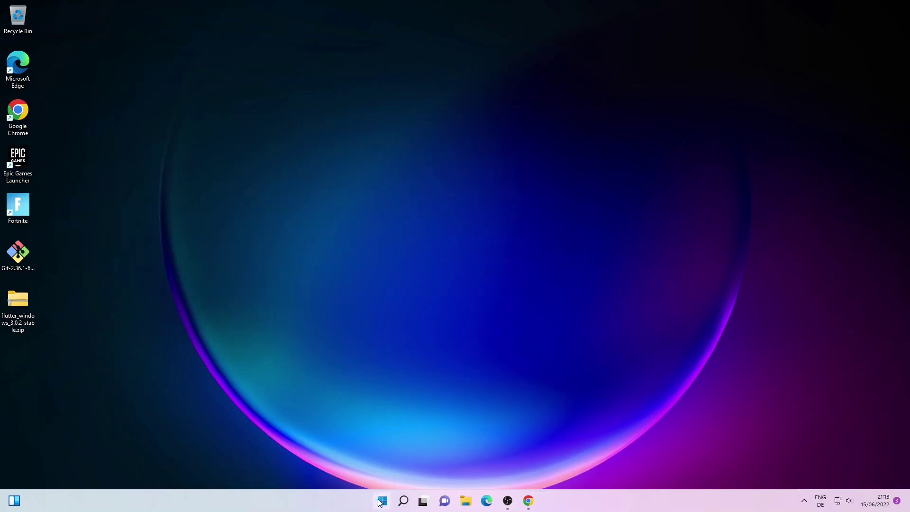
# Run flutter doctor in Command Prompt to check for missing Android and Visual Studio tools
pyautogui.click(382, 500)
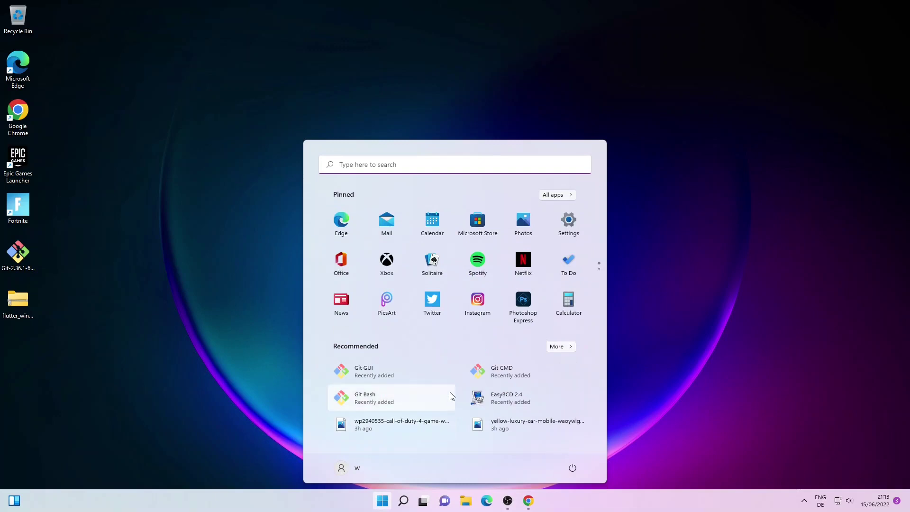
pyautogui.write('cm')
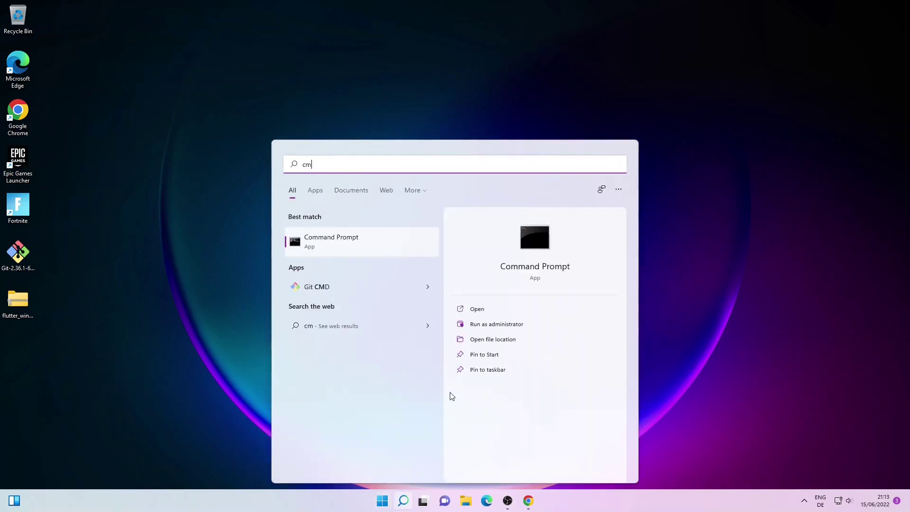
pyautogui.write('d')
pyautogui.click(519, 252)
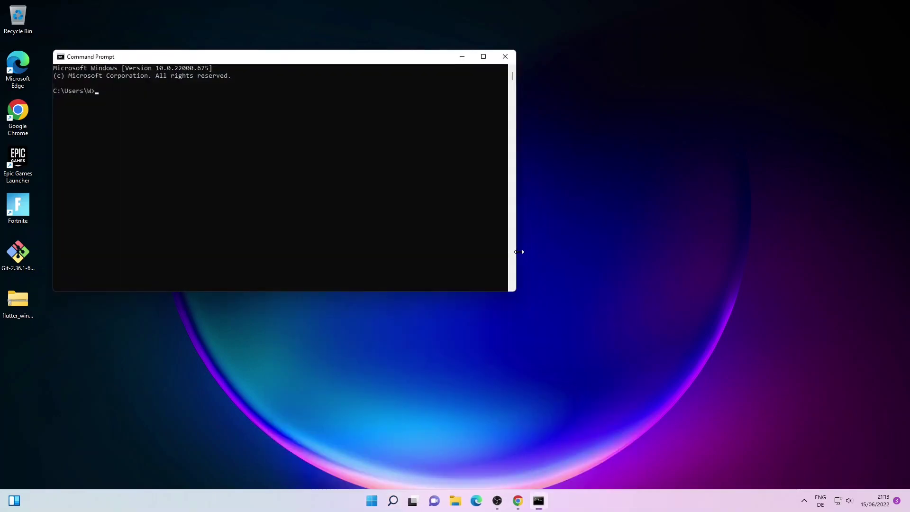
pyautogui.moveTo(195, 57); pyautogui.dragTo(356, 91)
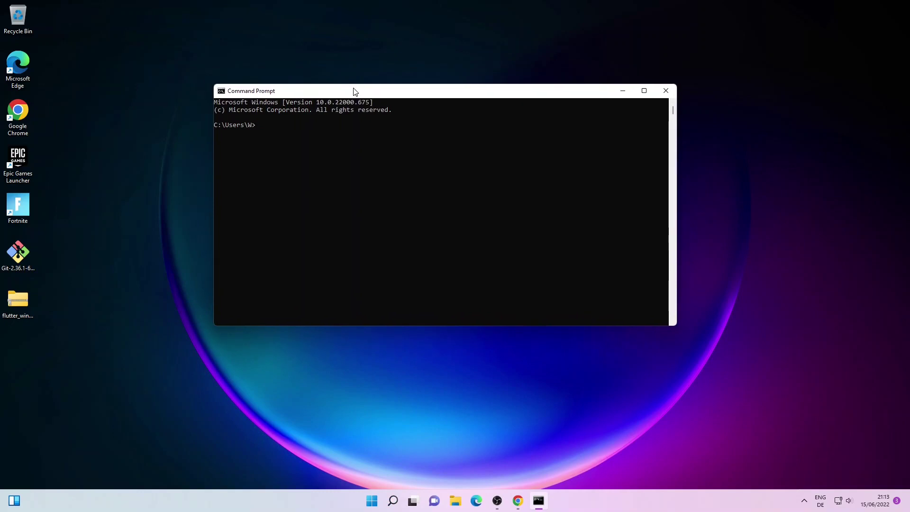
pyautogui.write('flutter doctor')
pyautogui.press('Return')
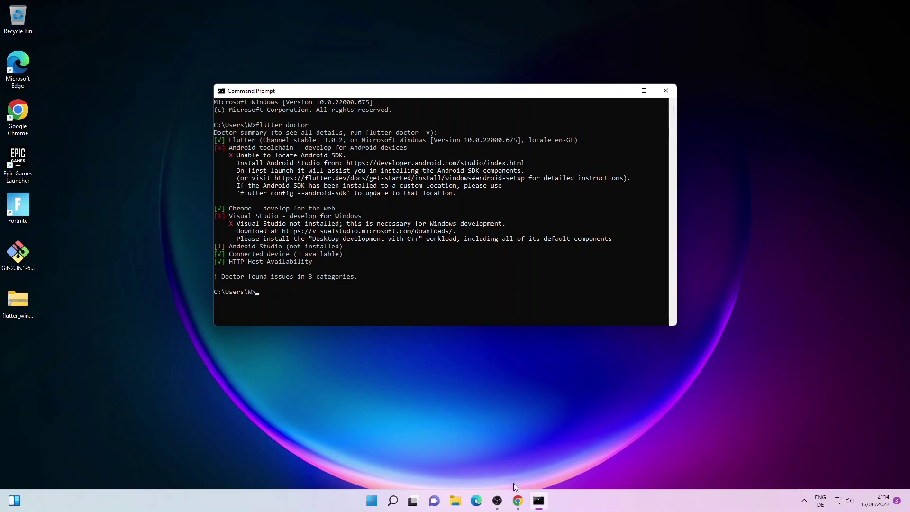
pyautogui.click(518, 501)
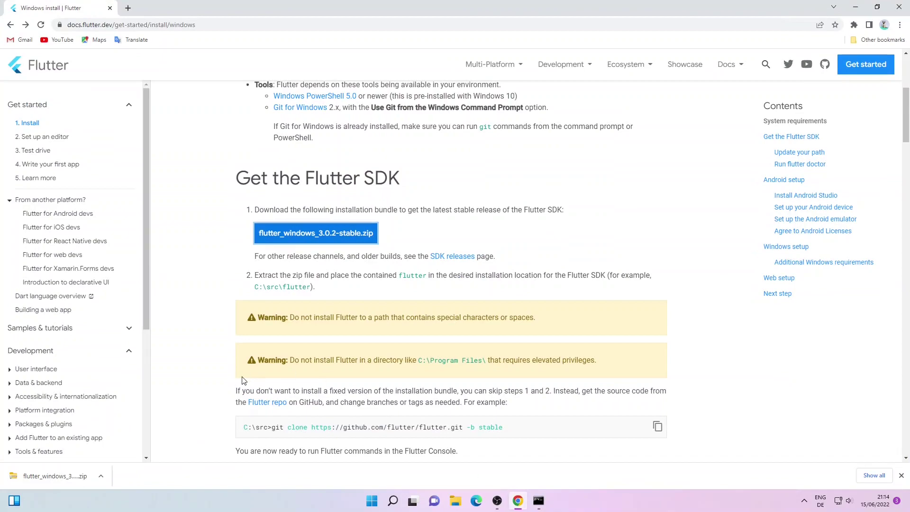
# Scroll the Flutter install docs and follow the link to the Android Studio download page
pyautogui.scroll(-9, 243, 379)
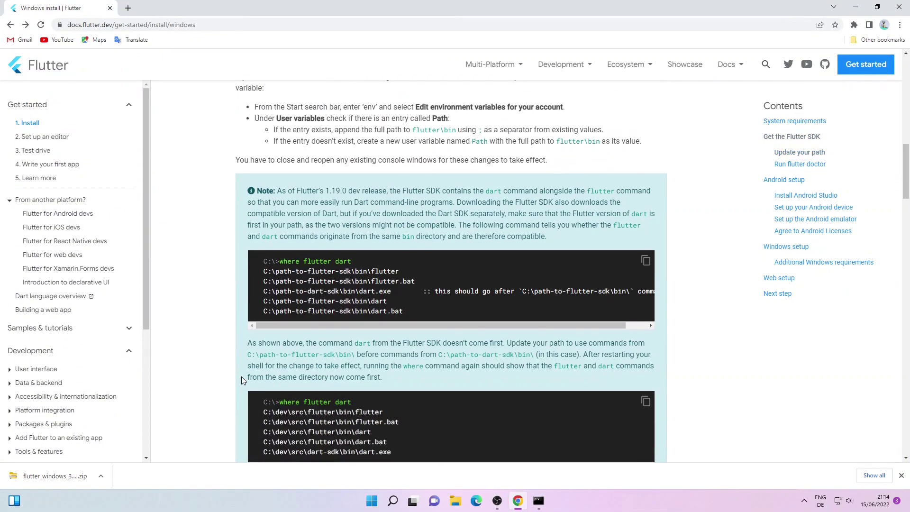
pyautogui.scroll(-7, 240, 376)
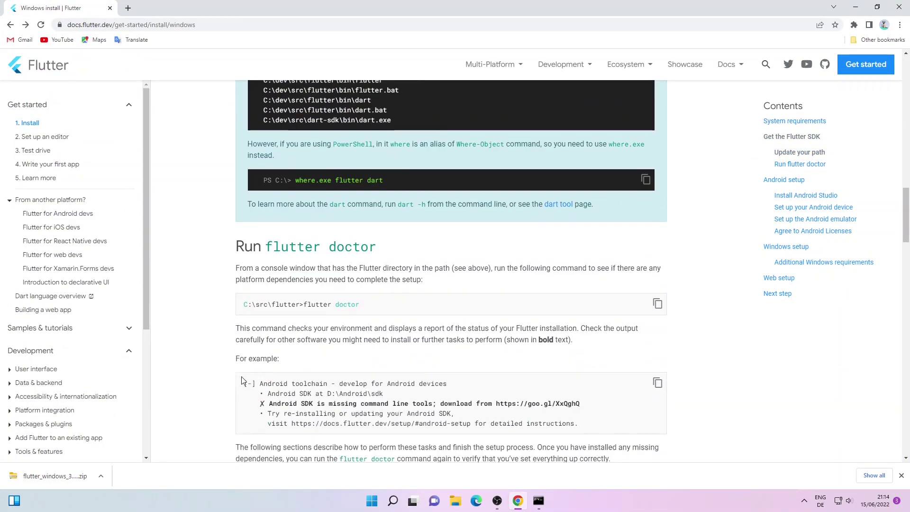
pyautogui.scroll(-7, 242, 380)
pyautogui.scroll(-3, 242, 381)
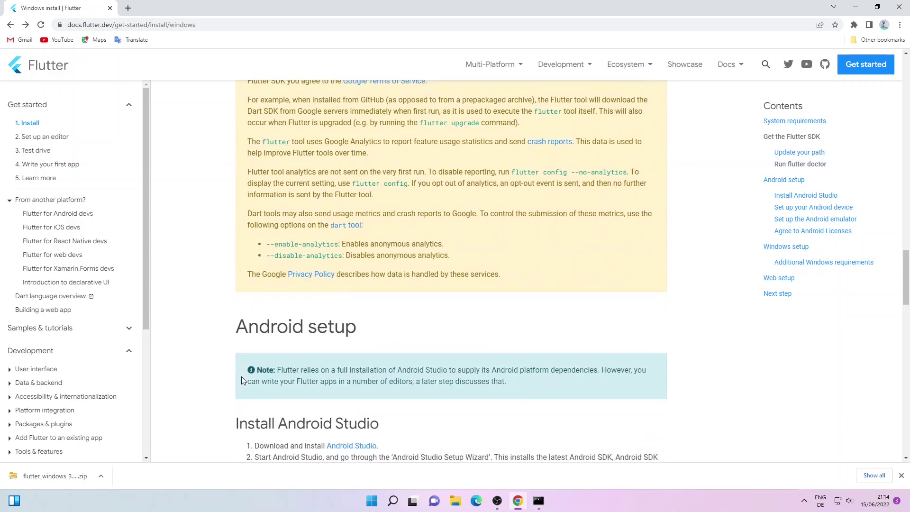
pyautogui.scroll(-4, 241, 380)
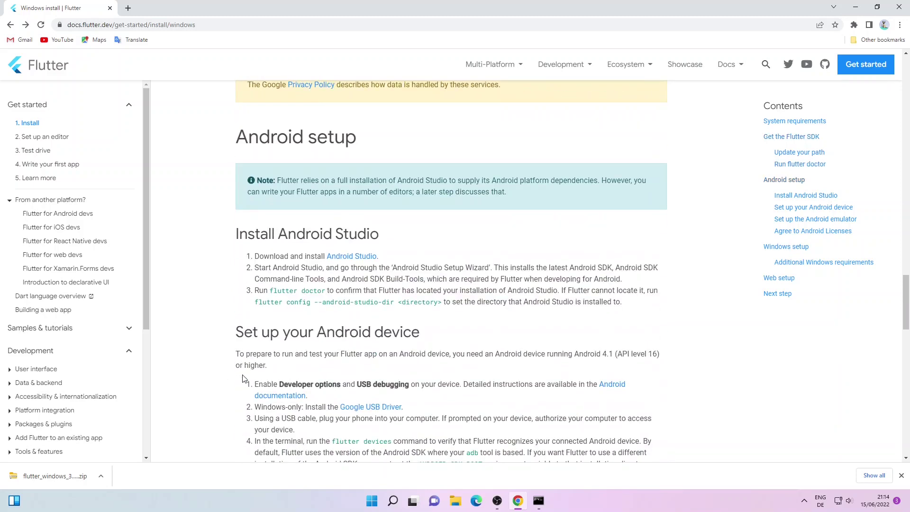
pyautogui.click(339, 257)
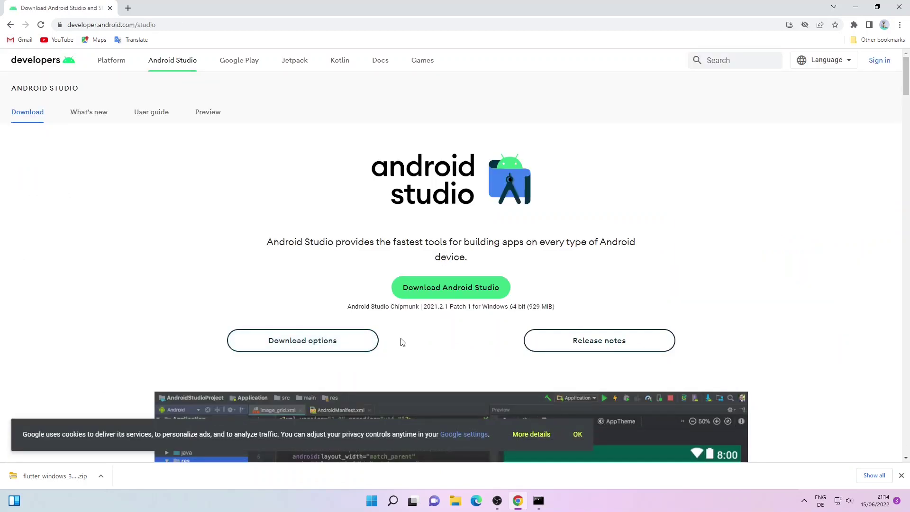
# Accept the terms, download and keep the Windows Android Studio installer, then minimise Chrome
pyautogui.click(434, 287)
pyautogui.scroll(-20, 425, 297)
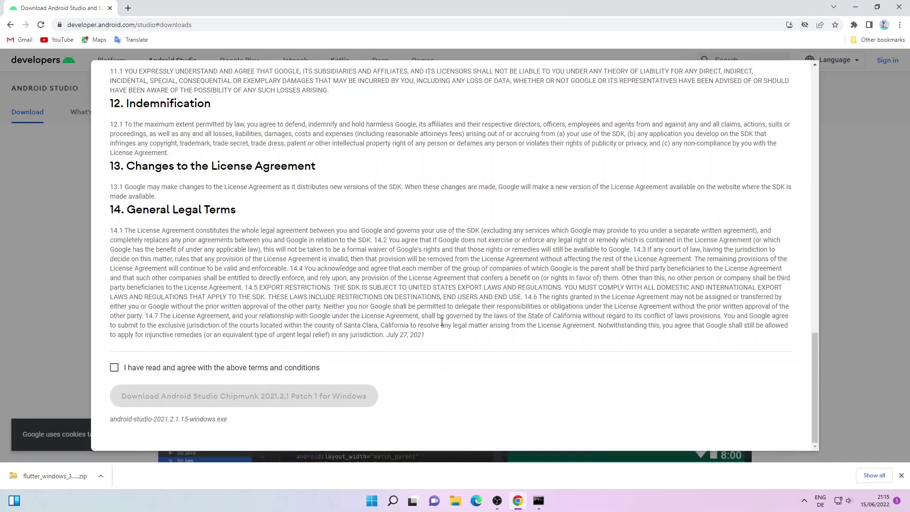
pyautogui.click(114, 368)
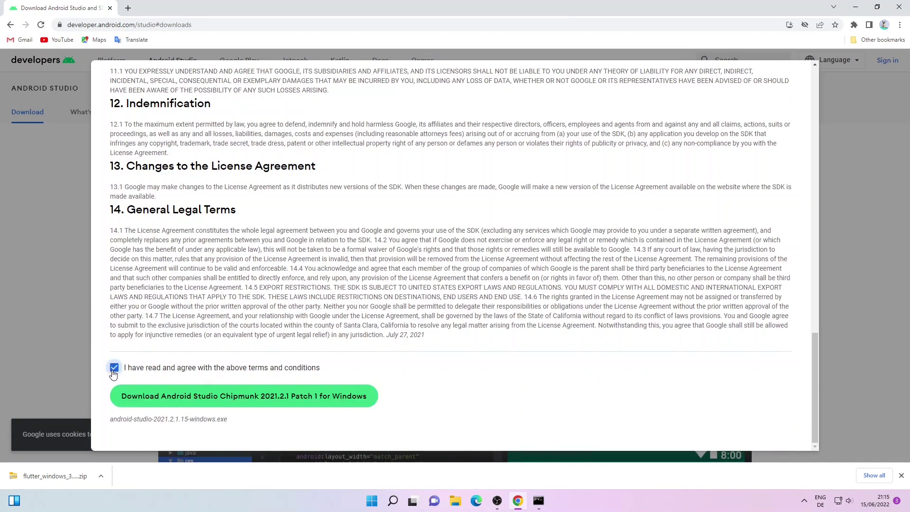
pyautogui.click(238, 398)
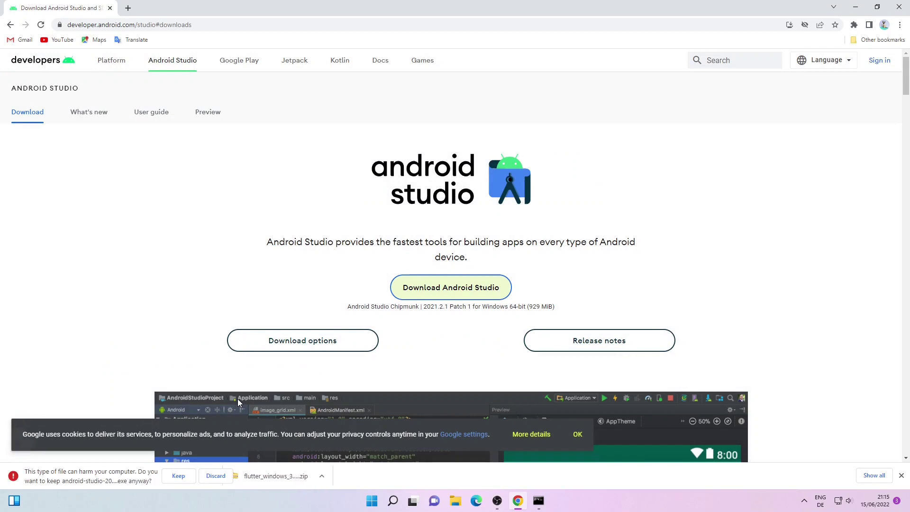
pyautogui.click(177, 477)
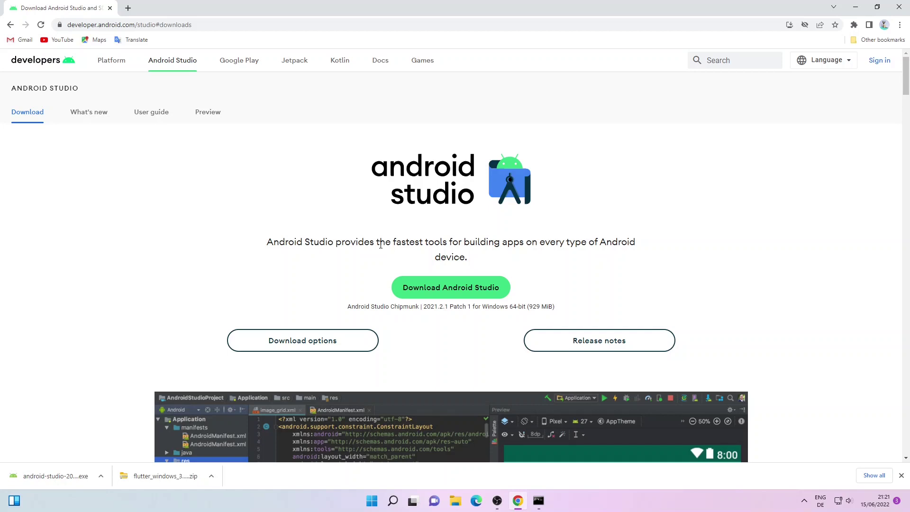
pyautogui.click(877, 7)
pyautogui.click(845, 20)
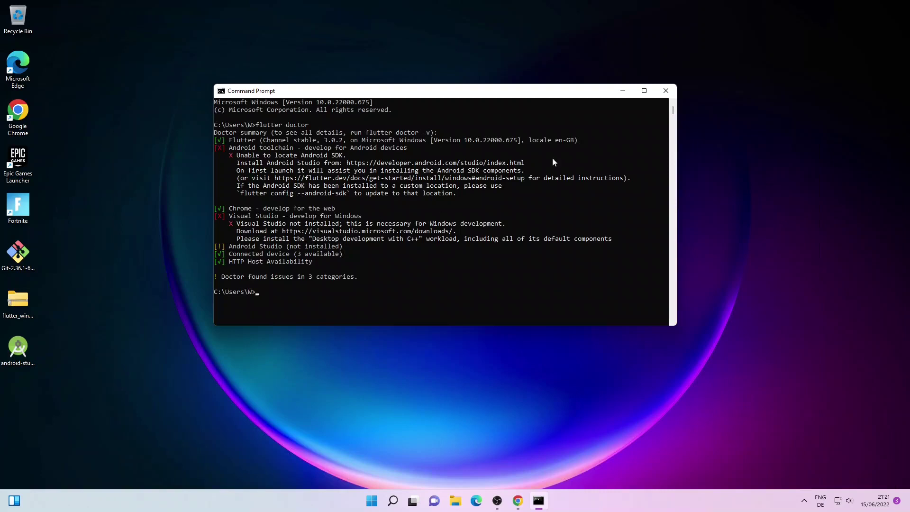
# Close Command Prompt and install Android Studio with default components and location, launching it at finish
pyautogui.click(665, 90)
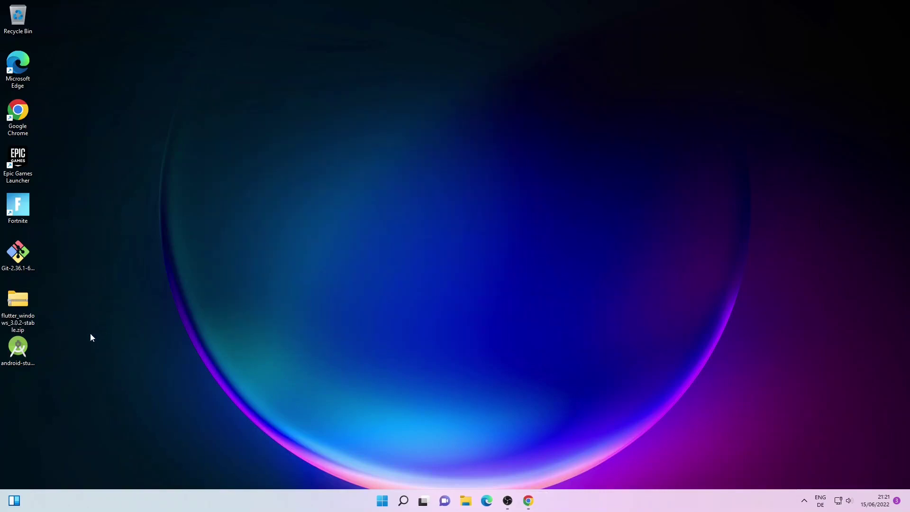
pyautogui.doubleClick(21, 360)
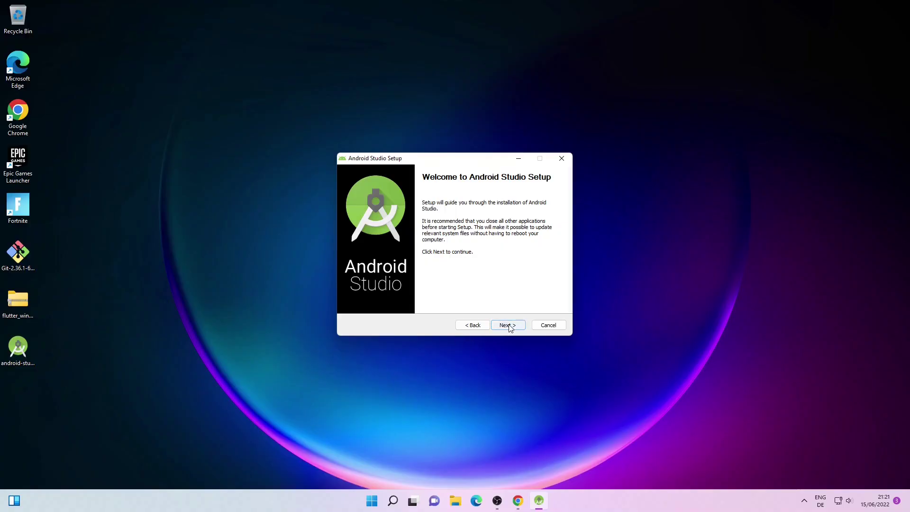
pyautogui.click(507, 325)
pyautogui.click(508, 327)
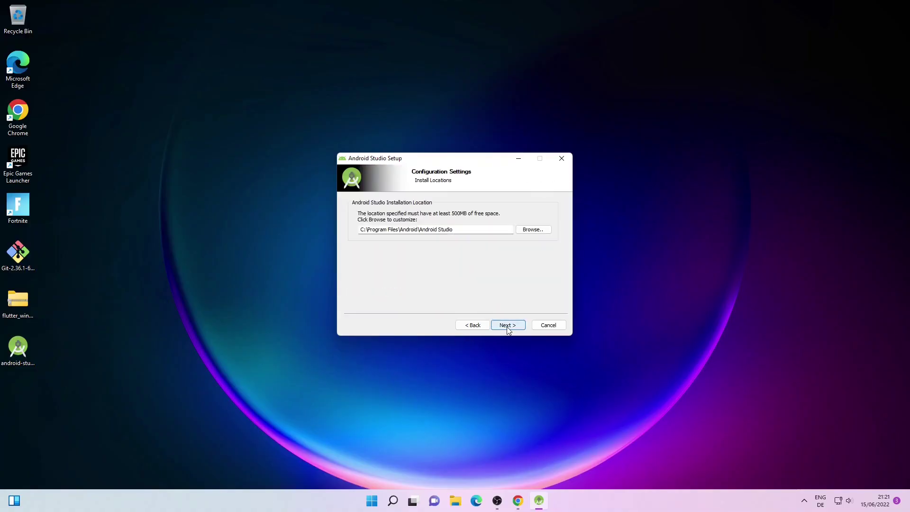
pyautogui.click(508, 326)
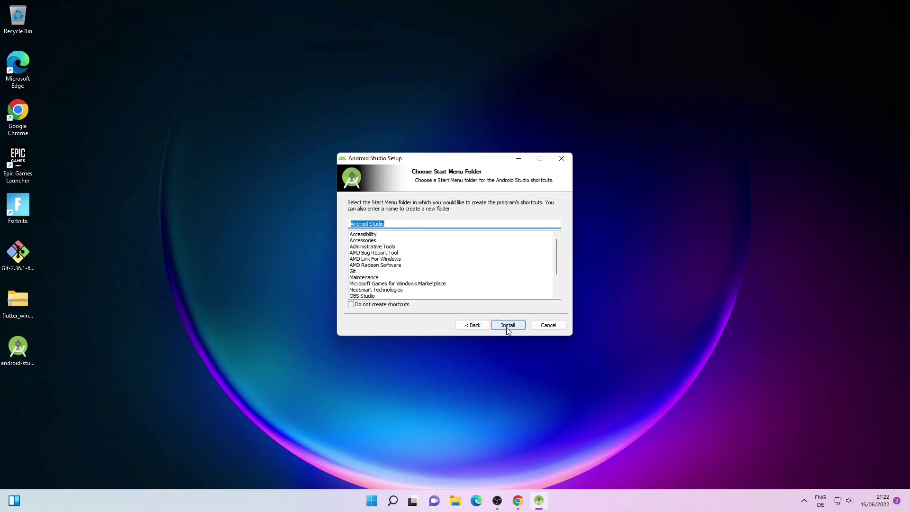
pyautogui.click(508, 327)
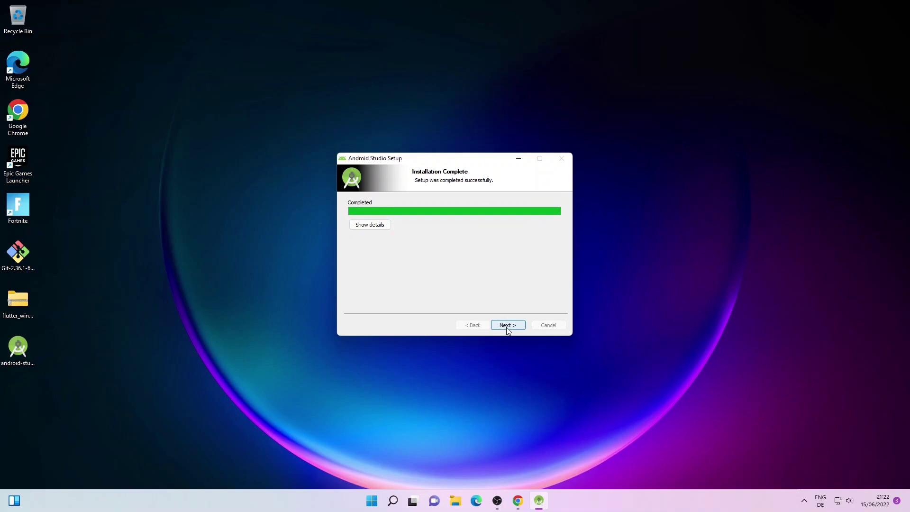
pyautogui.click(508, 325)
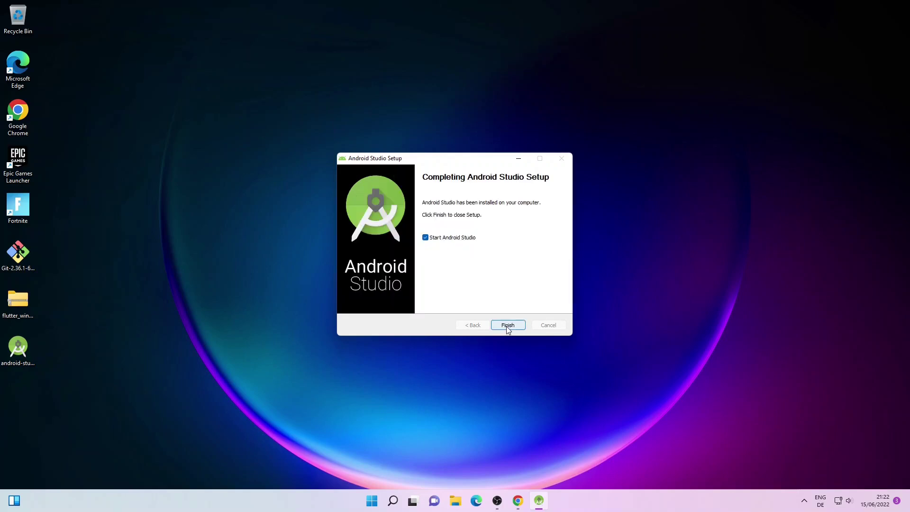
pyautogui.click(507, 325)
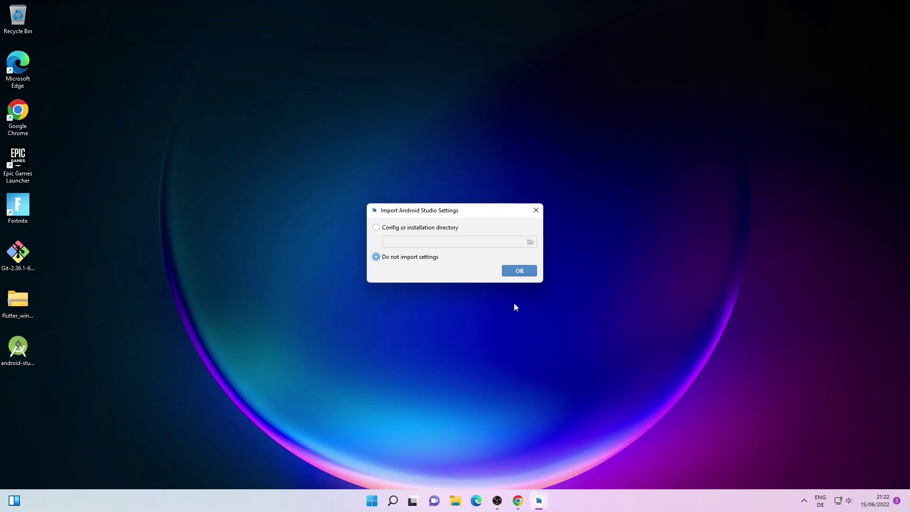
# Skip importing previous settings and answer the usage data sharing prompt
pyautogui.click(520, 272)
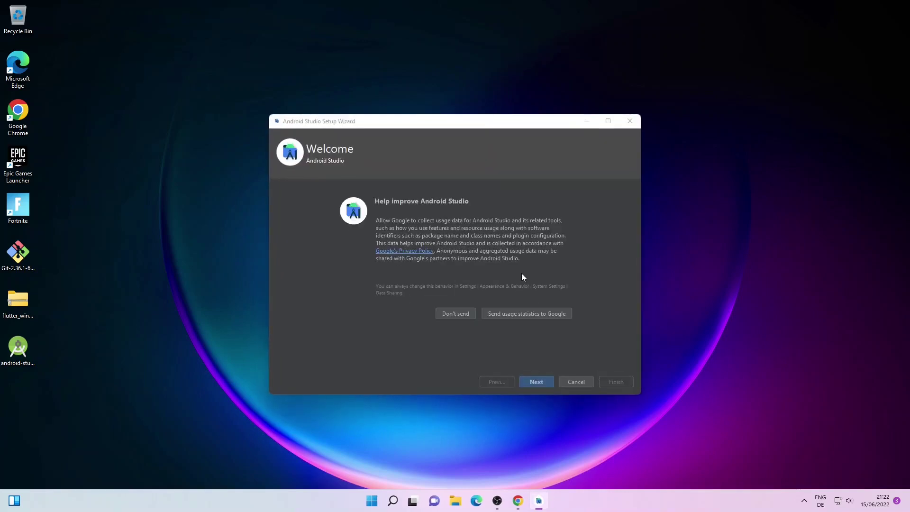
pyautogui.click(441, 315)
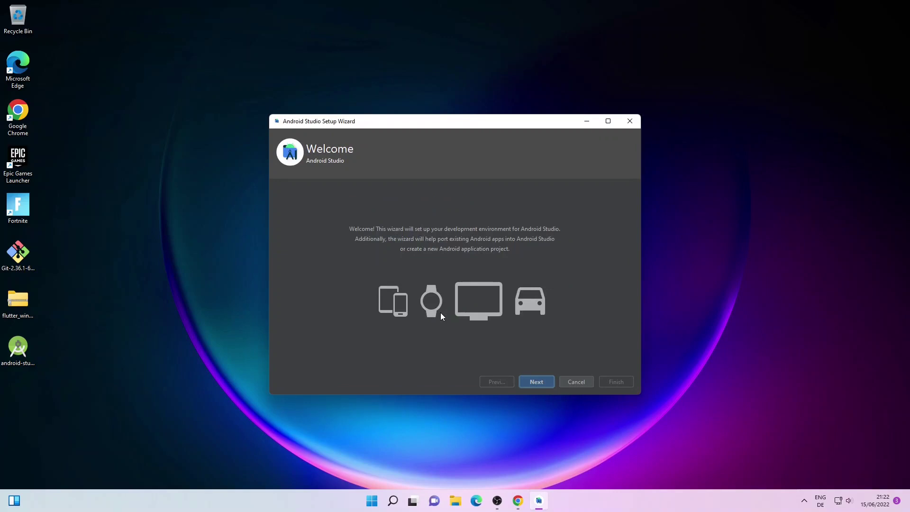
pyautogui.click(540, 382)
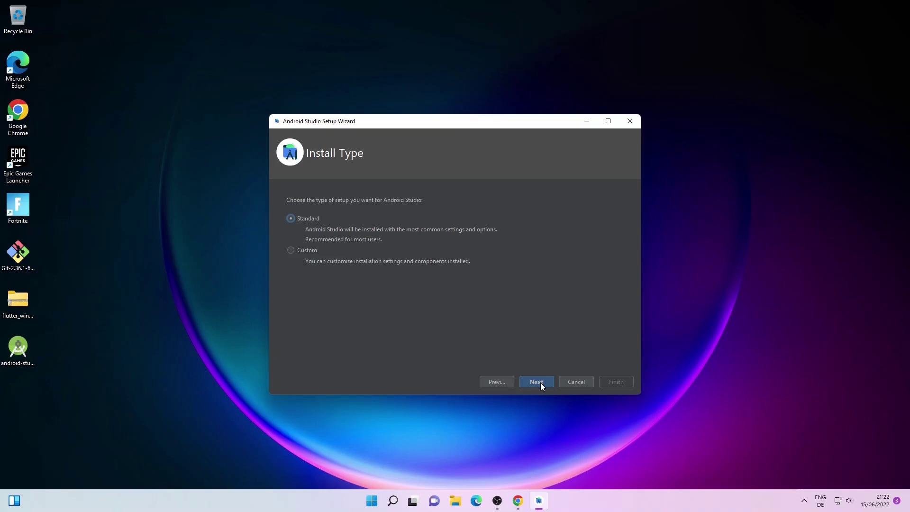
# Choose the Standard install type and Light theme, then review the settings summary
pyautogui.click(540, 383)
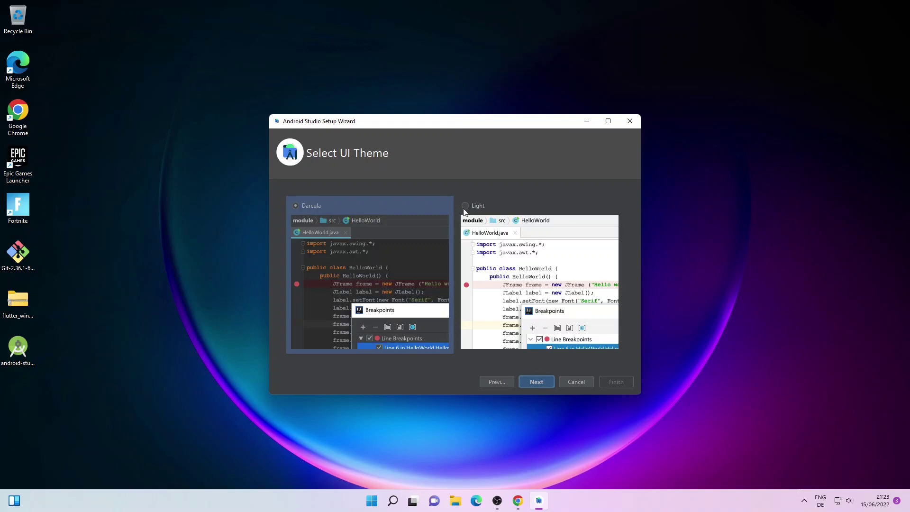
pyautogui.click(463, 205)
pyautogui.click(536, 381)
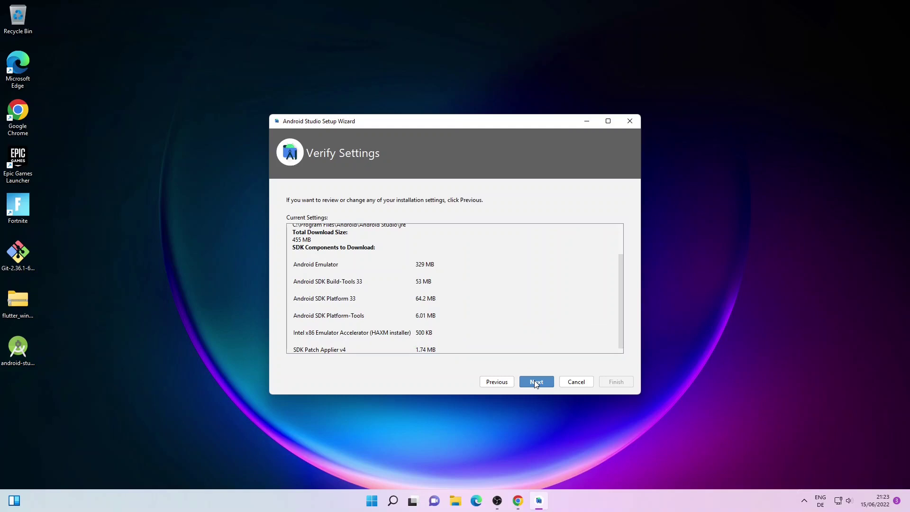
pyautogui.scroll(3, 533, 292)
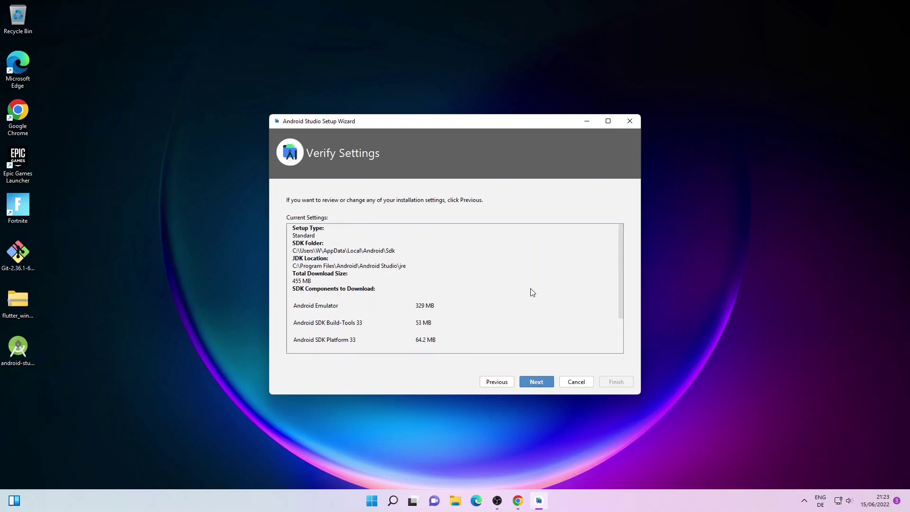
pyautogui.scroll(-3, 533, 293)
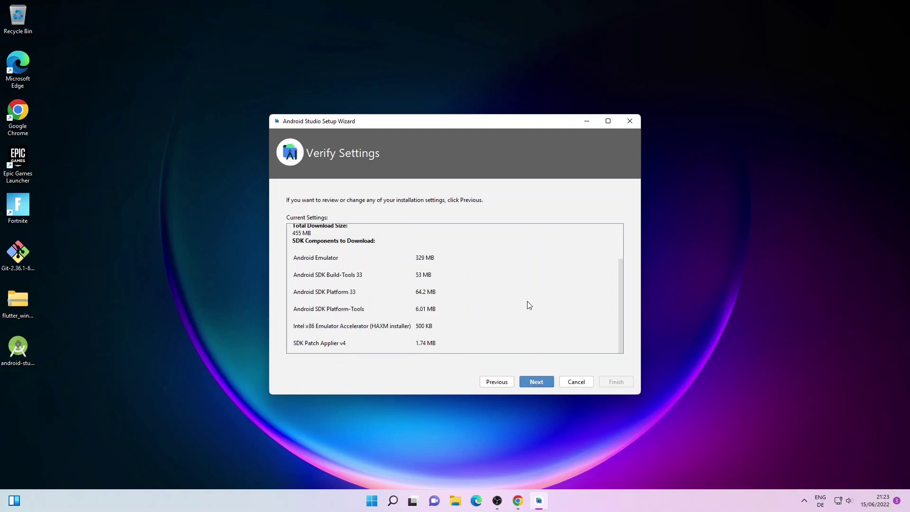
pyautogui.click(534, 382)
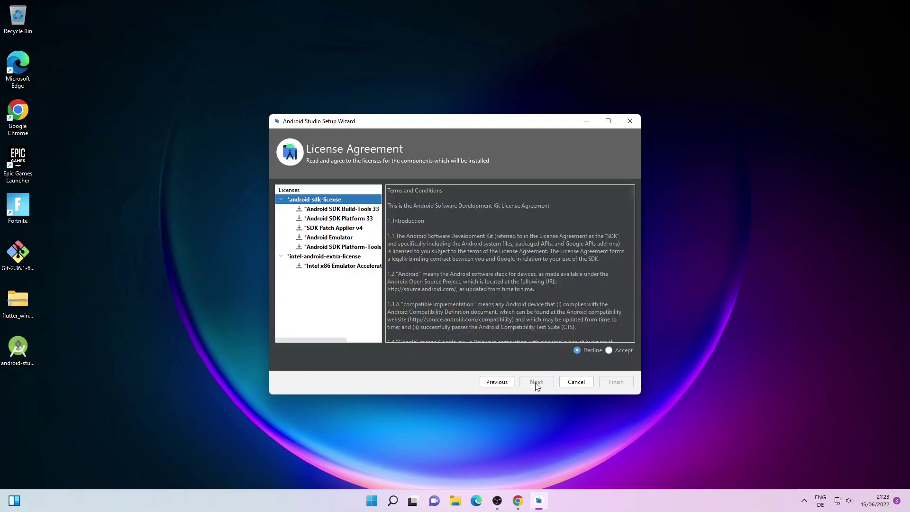
# Accept the android-sdk-license and intel-android-extra-license, download the SDK components, and finish the wizard
pyautogui.click(614, 350)
pyautogui.scroll(-20, 391, 260)
pyautogui.click(321, 256)
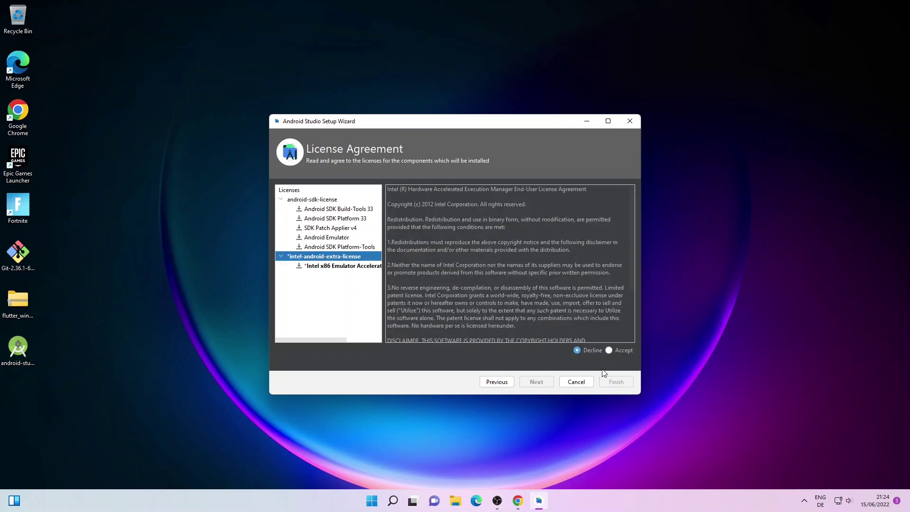
pyautogui.click(609, 350)
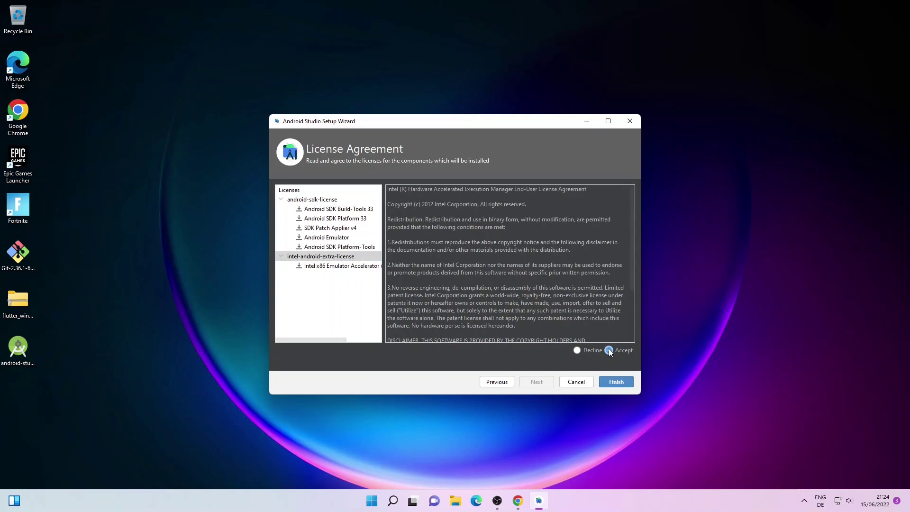
pyautogui.click(611, 382)
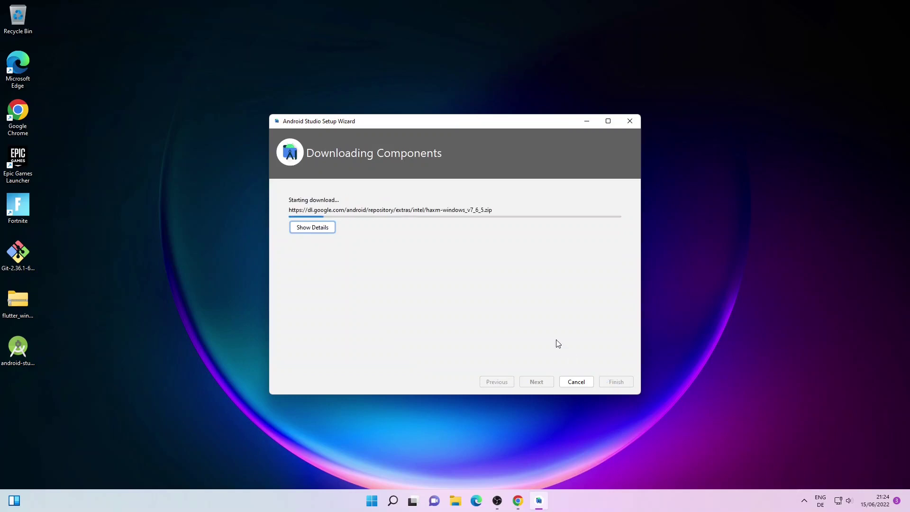
pyautogui.click(309, 228)
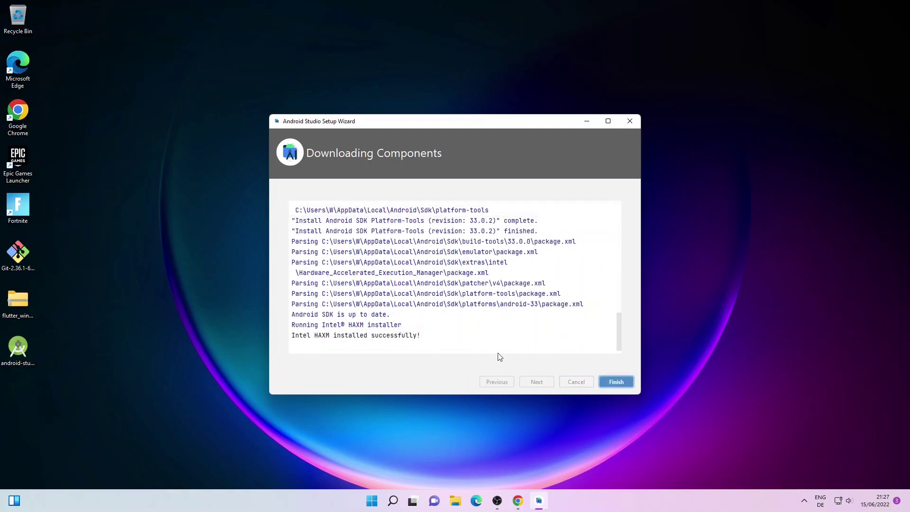
pyautogui.click(616, 382)
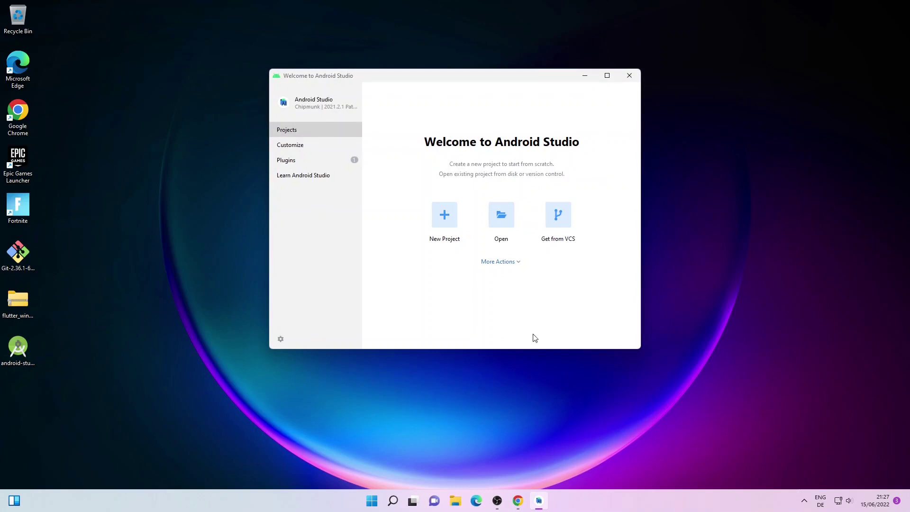
# Install the Flutter plugin and its required Dart plugin from the marketplace, then restart Android Studio
pyautogui.click(306, 161)
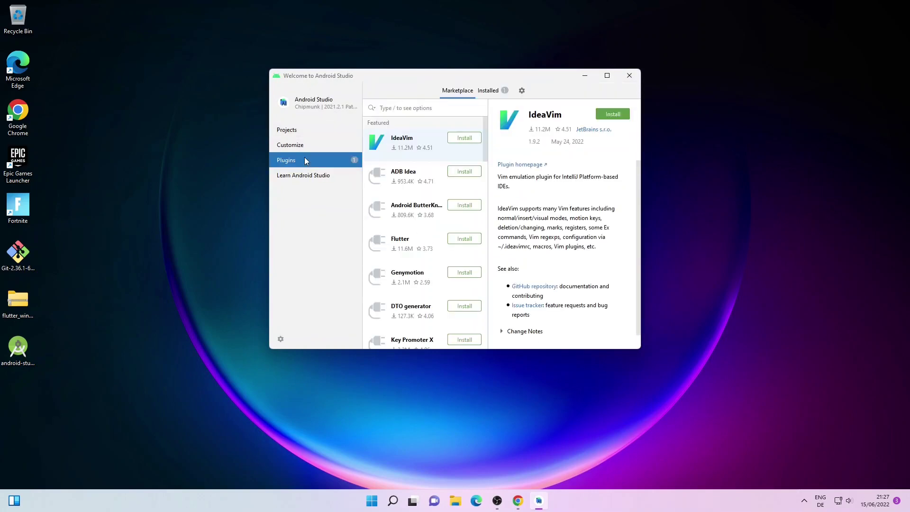
pyautogui.click(419, 106)
pyautogui.write('flu')
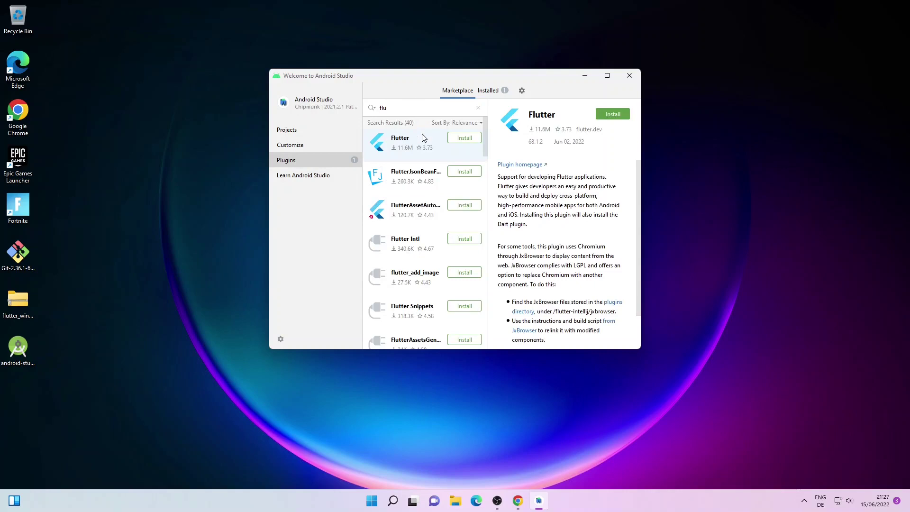
pyautogui.click(607, 118)
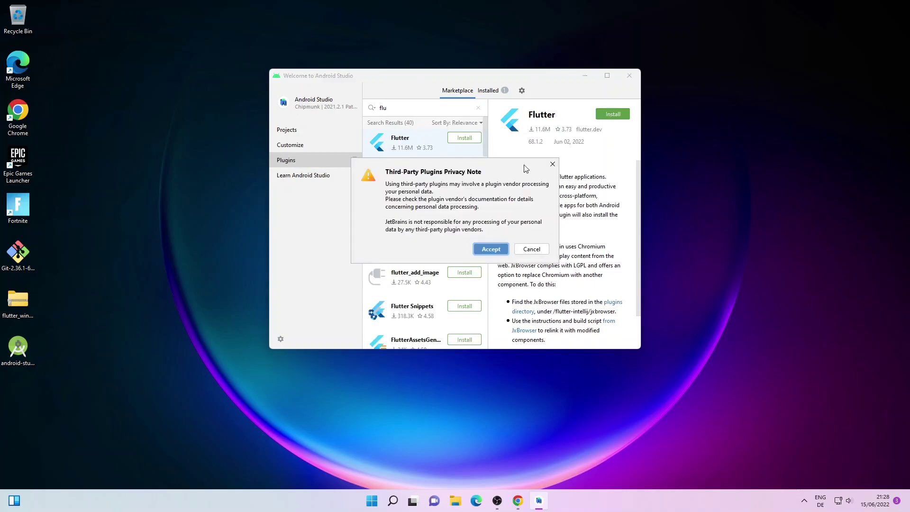
pyautogui.click(479, 250)
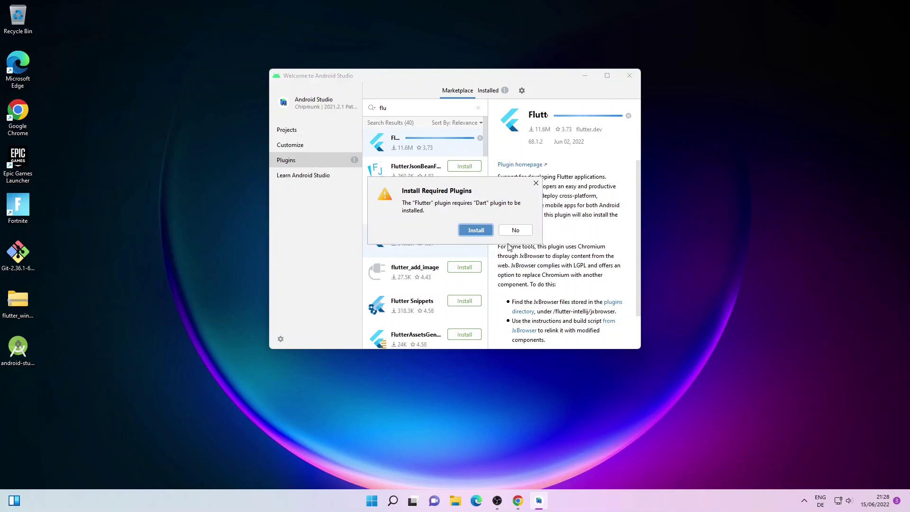
pyautogui.click(476, 230)
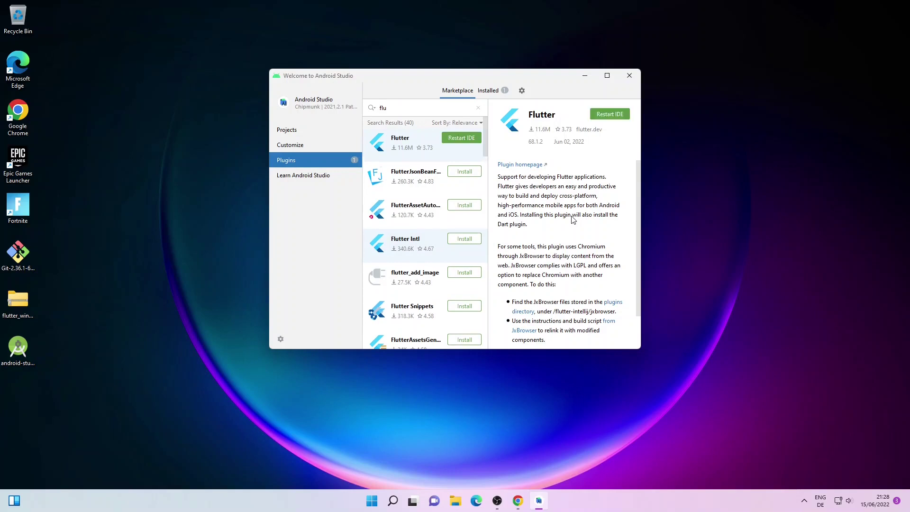
pyautogui.click(604, 117)
pyautogui.click(472, 226)
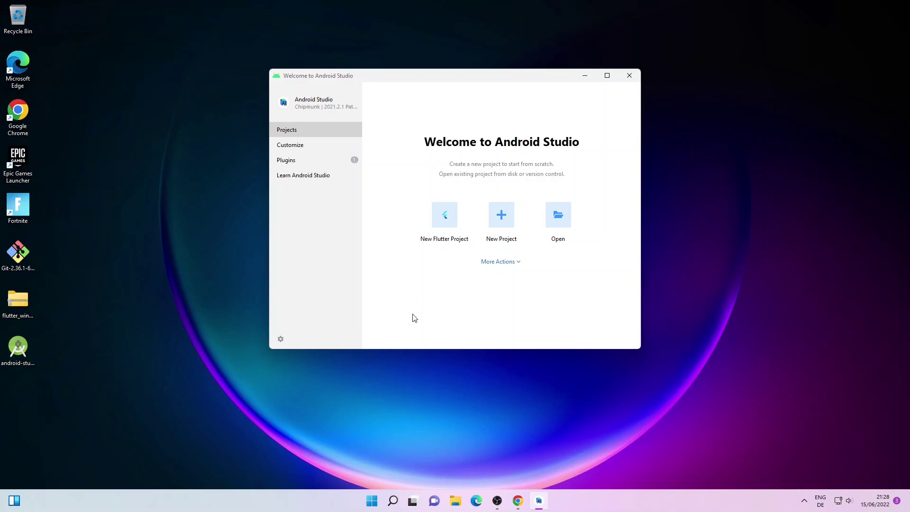
# Run flutter doctor in a new Command Prompt, then minimise the window
pyautogui.click(371, 502)
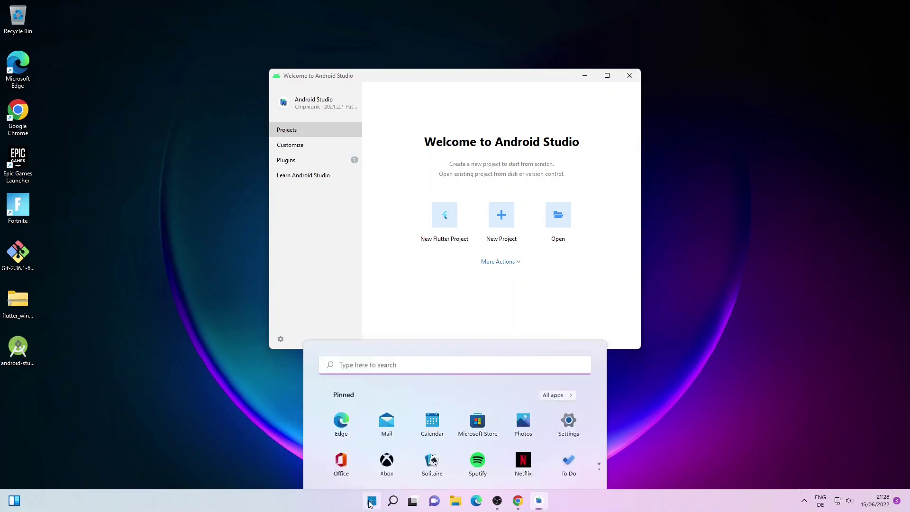
pyautogui.write('cmd')
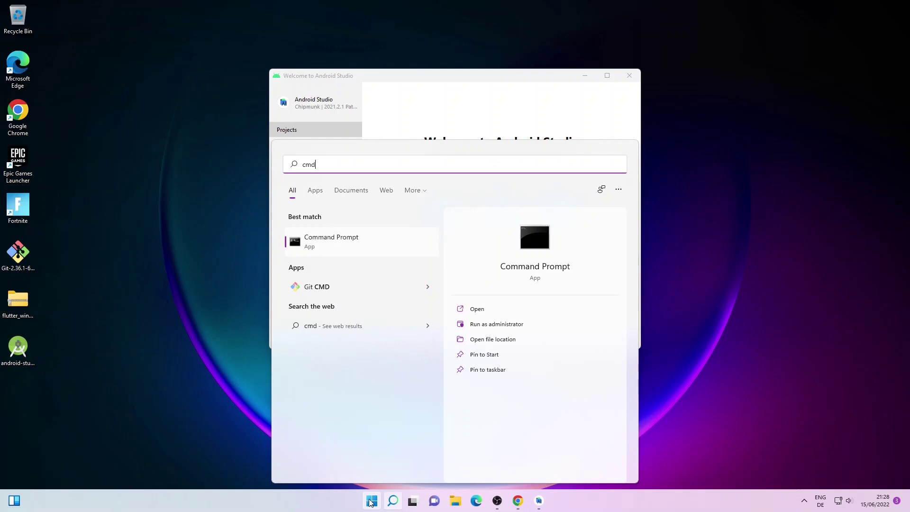
pyautogui.click(516, 254)
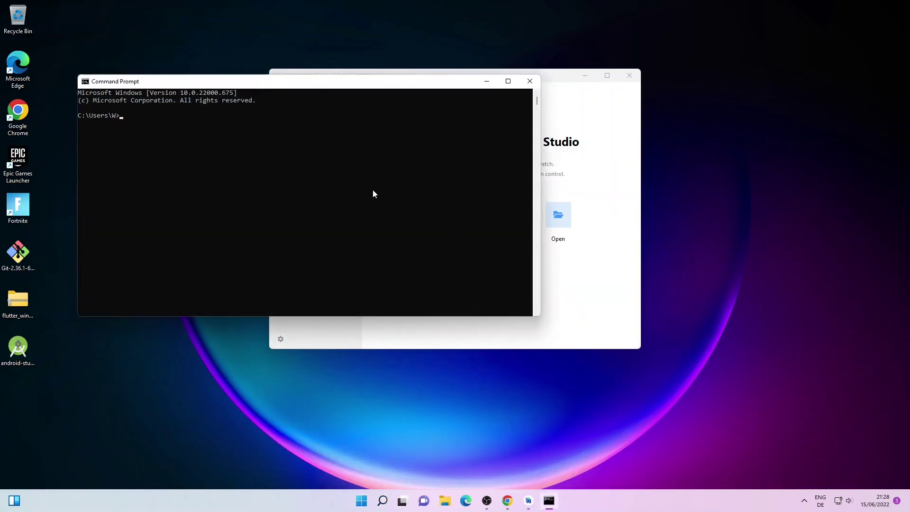
pyautogui.write('flutter doctor')
pyautogui.press('Return')
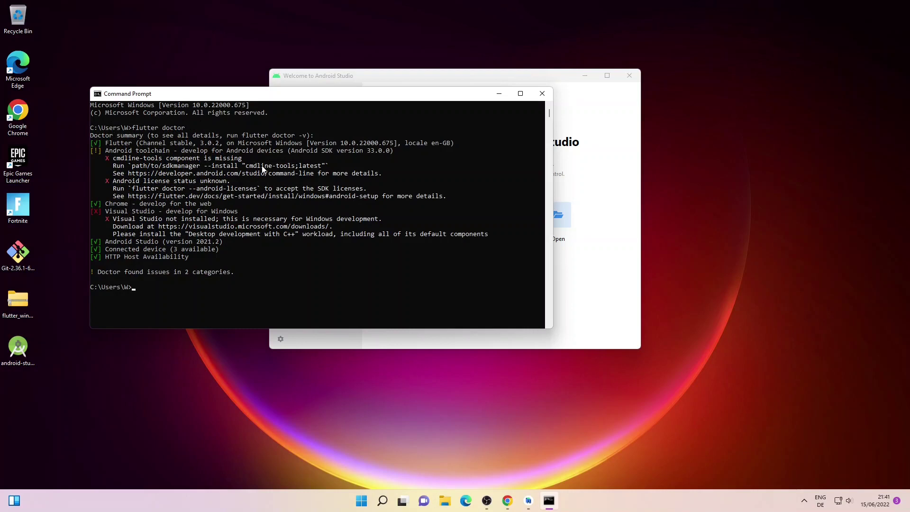
pyautogui.click(499, 94)
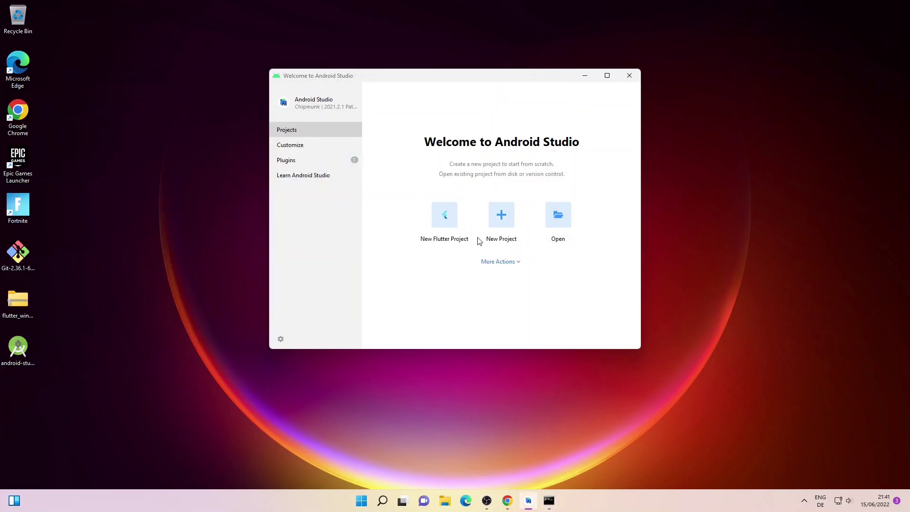
# Install Android SDK Command-line Tools (latest) from the SDK Manager's SDK Tools list
pyautogui.click(497, 263)
pyautogui.click(514, 302)
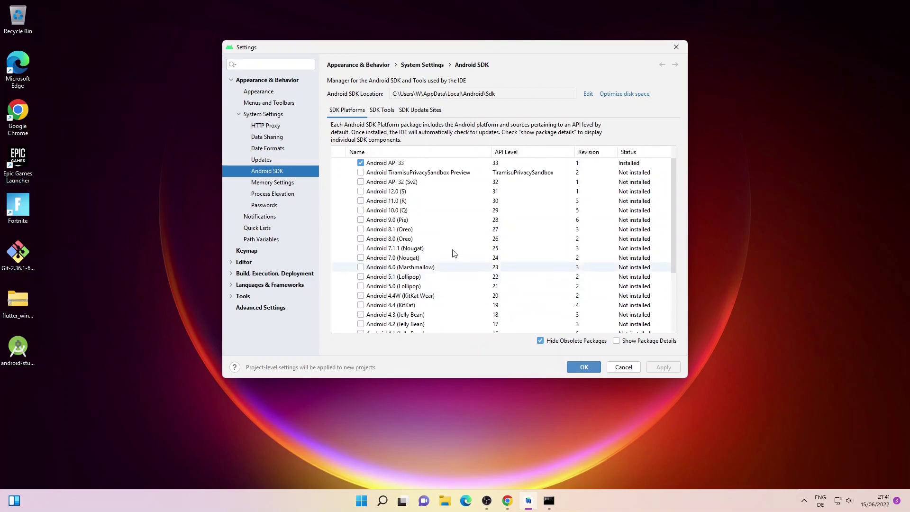
pyautogui.click(390, 114)
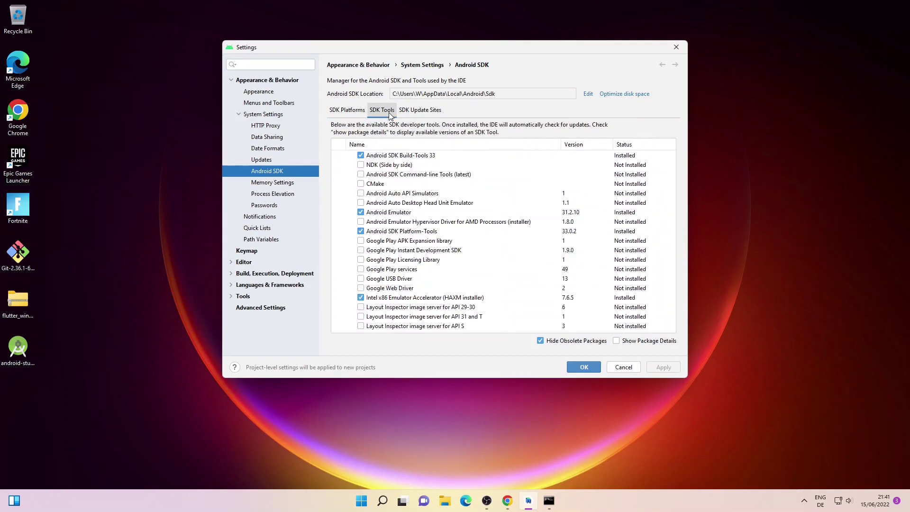
pyautogui.click(361, 174)
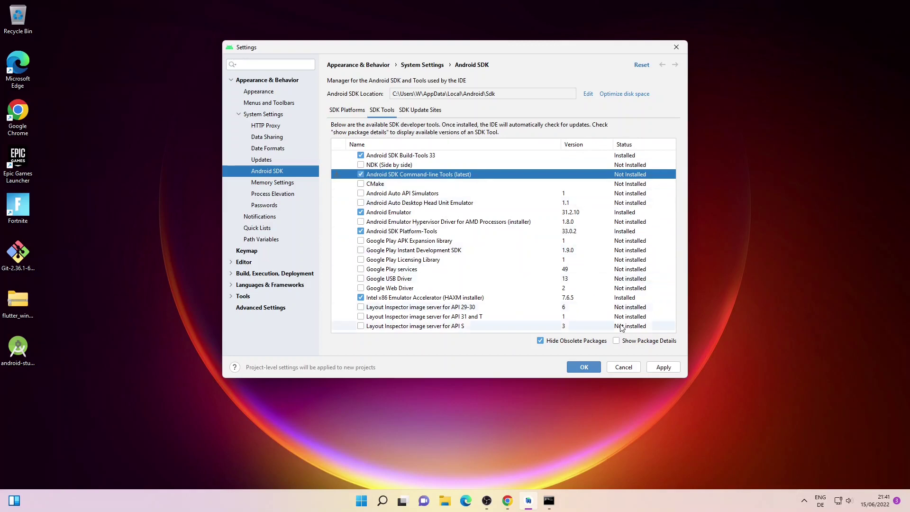
pyautogui.click(666, 368)
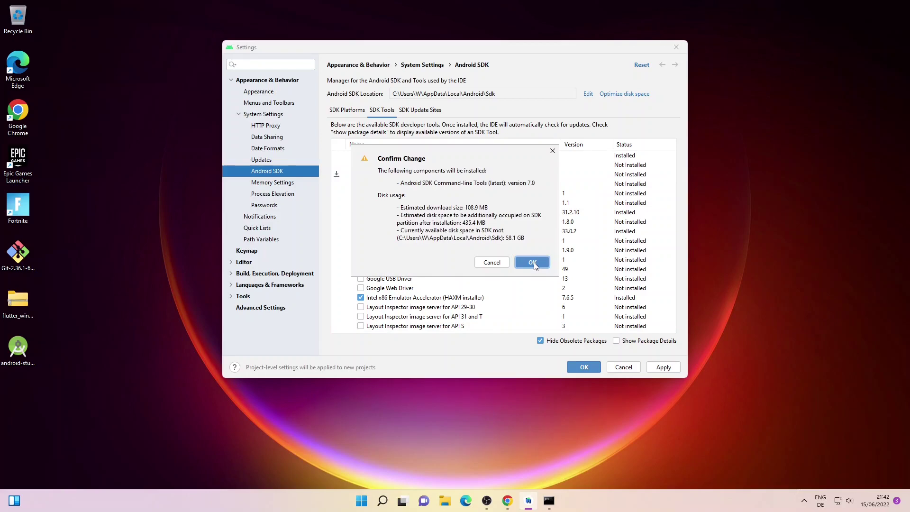
pyautogui.click(533, 262)
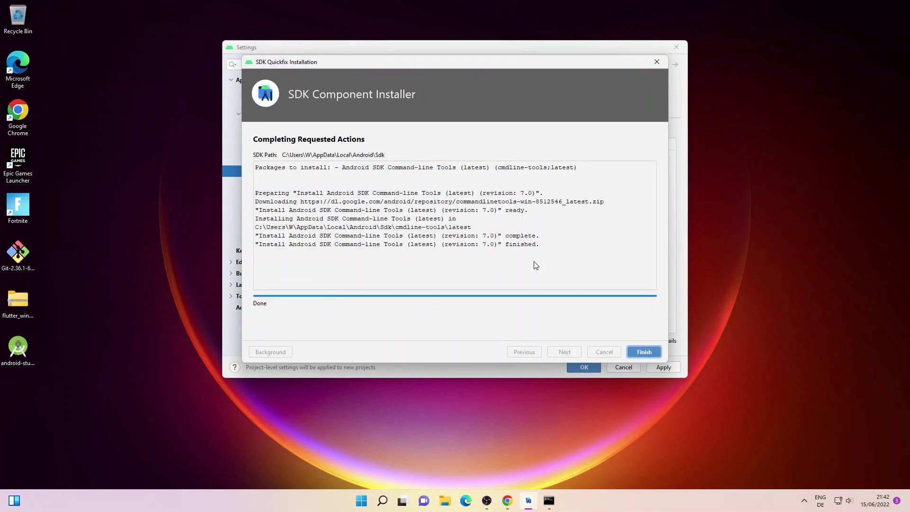
pyautogui.click(654, 353)
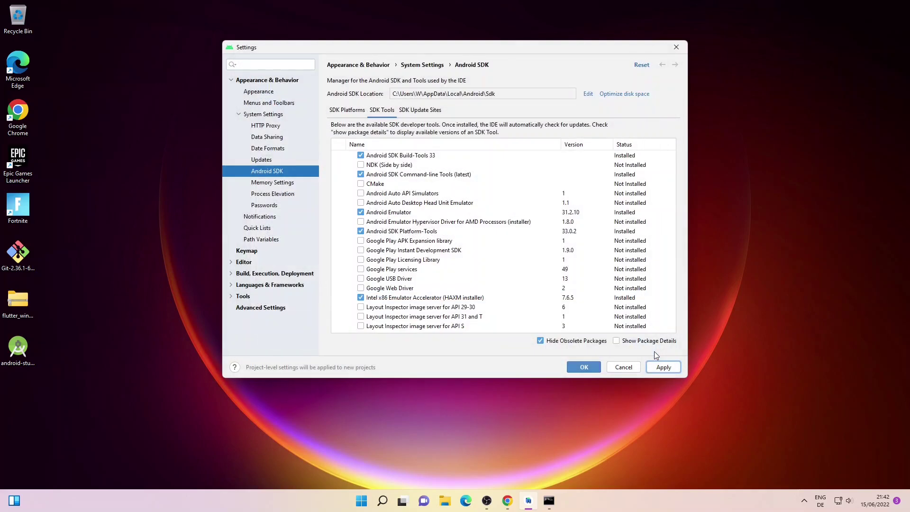
pyautogui.click(654, 368)
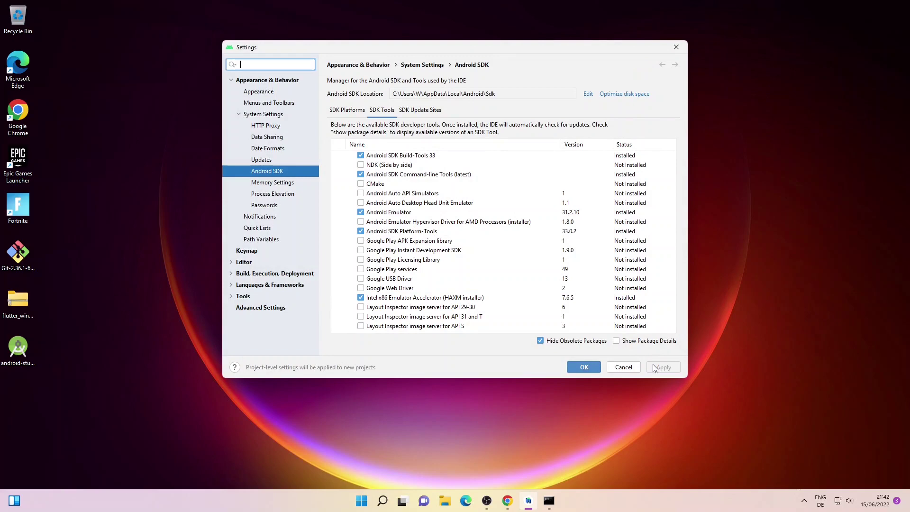
pyautogui.click(582, 368)
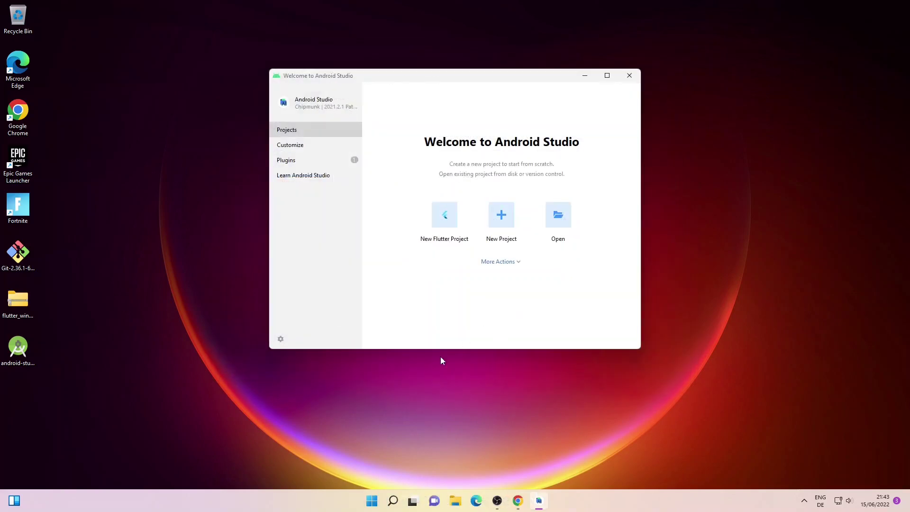
# Run flutter doctor again in a new Command Prompt
pyautogui.click(372, 501)
pyautogui.write('cmd')
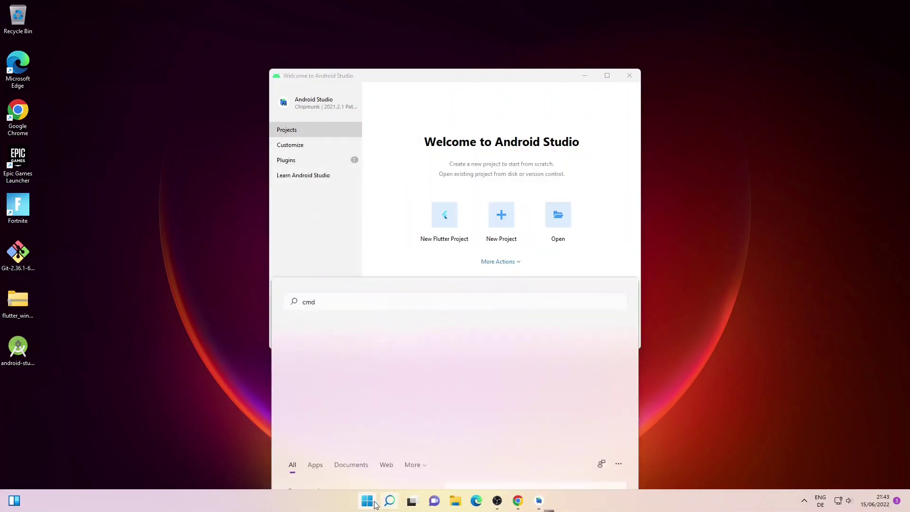
pyautogui.press('Return')
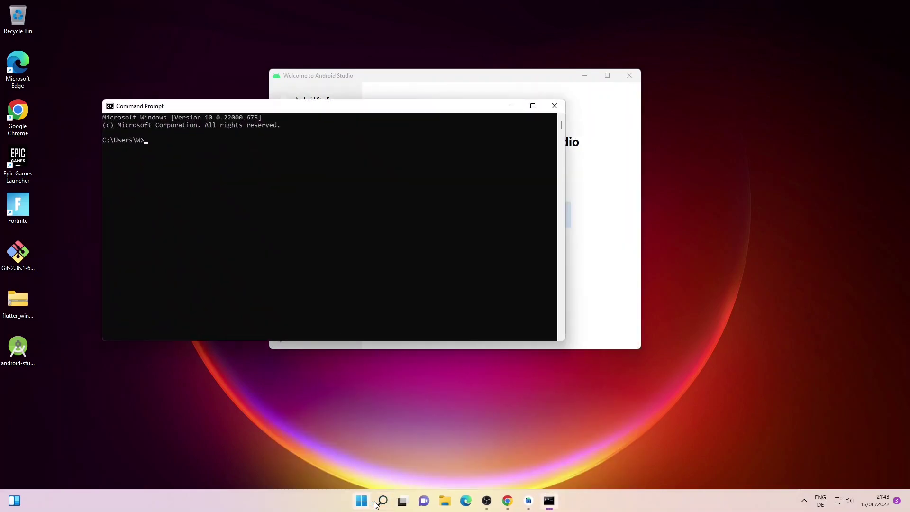
pyautogui.write('flutter doctor')
pyautogui.press('Return')
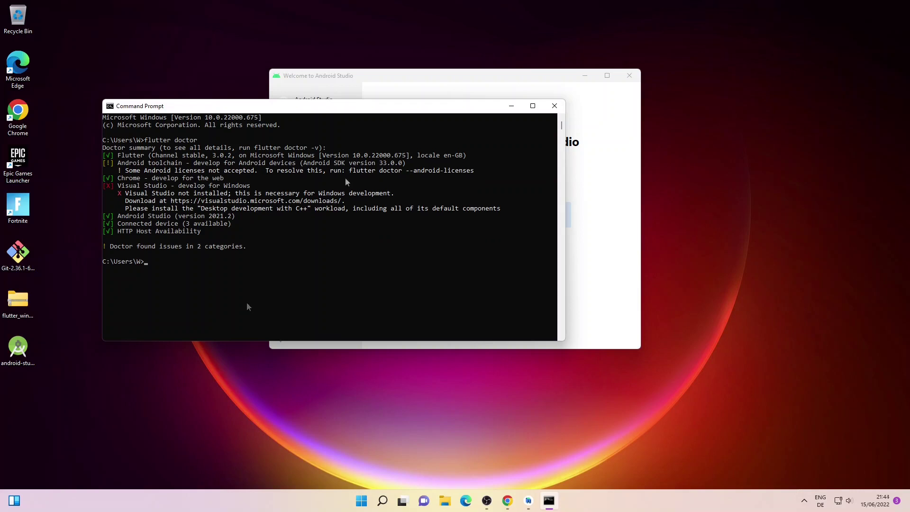
# Copy and run the suggested Android licences command, agreeing to review unaccepted licences
pyautogui.moveTo(349, 170); pyautogui.dragTo(473, 174)
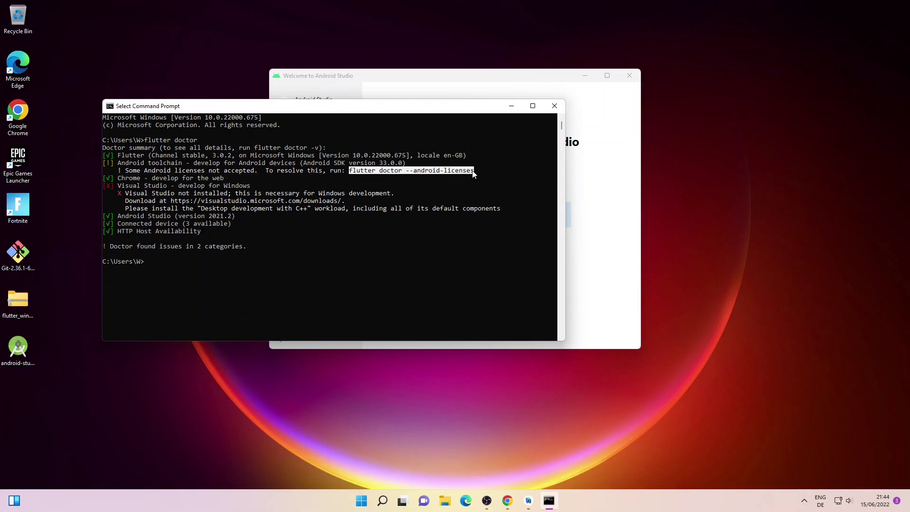
pyautogui.hotkey('ctrl', 'c')
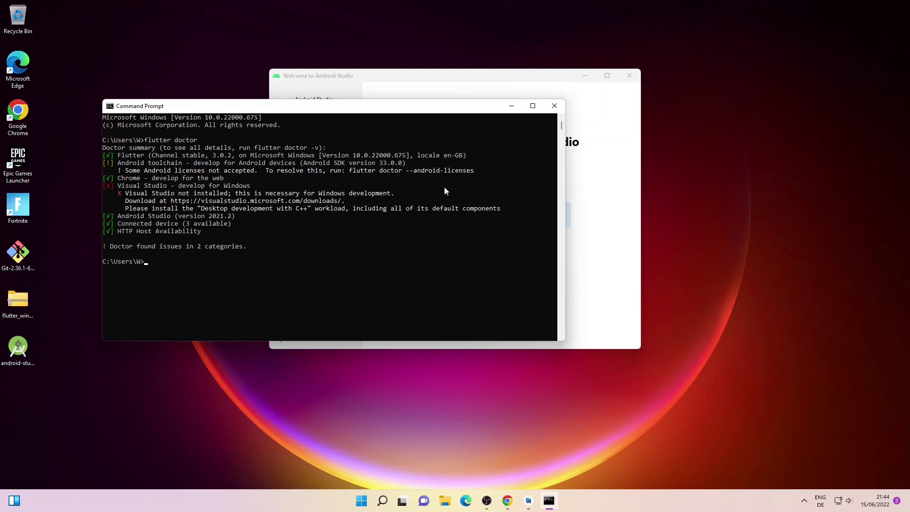
pyautogui.hotkey('ctrl', 'v')
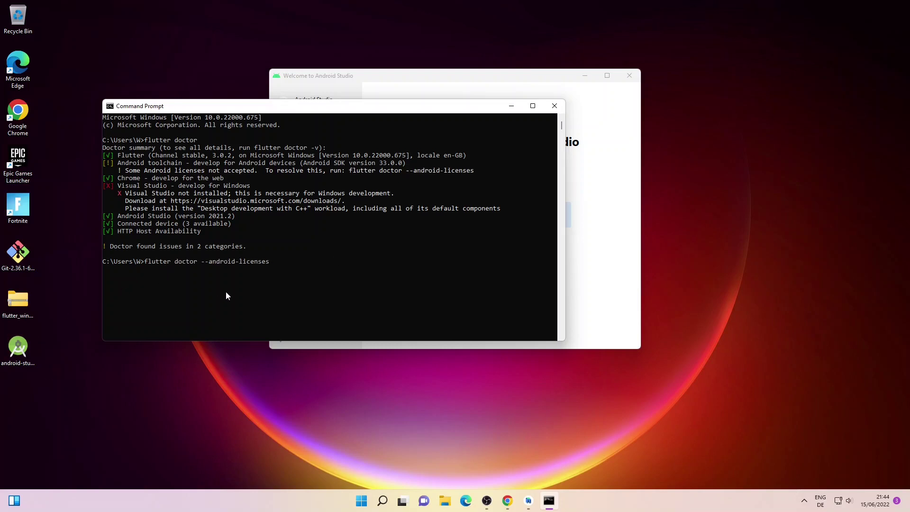
pyautogui.press('Return')
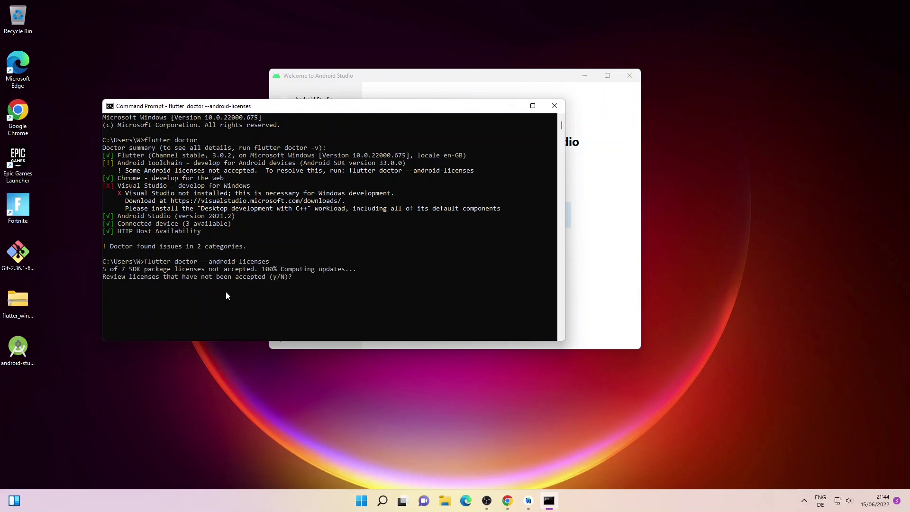
pyautogui.write('y')
pyautogui.press('Return')
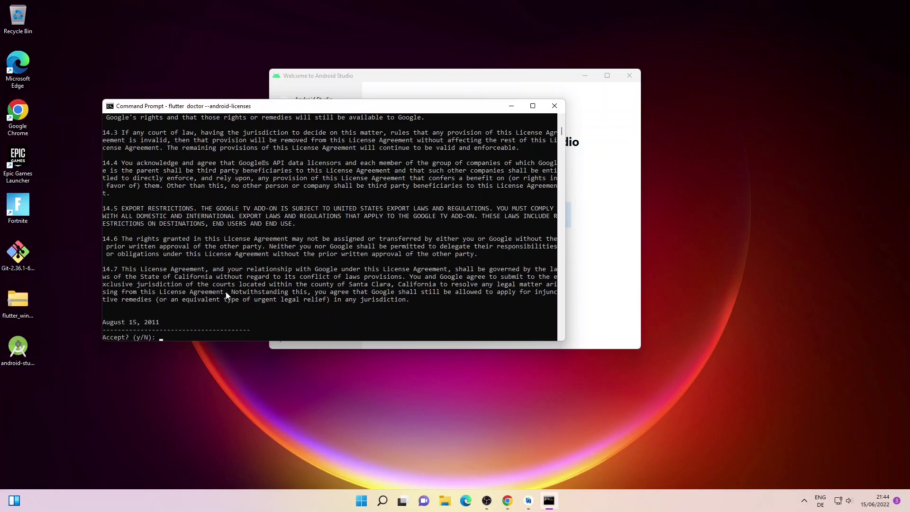
# Accept each remaining Android SDK licence with y, then type flutter doctor at the prompt
pyautogui.write('y')
pyautogui.press('Return')
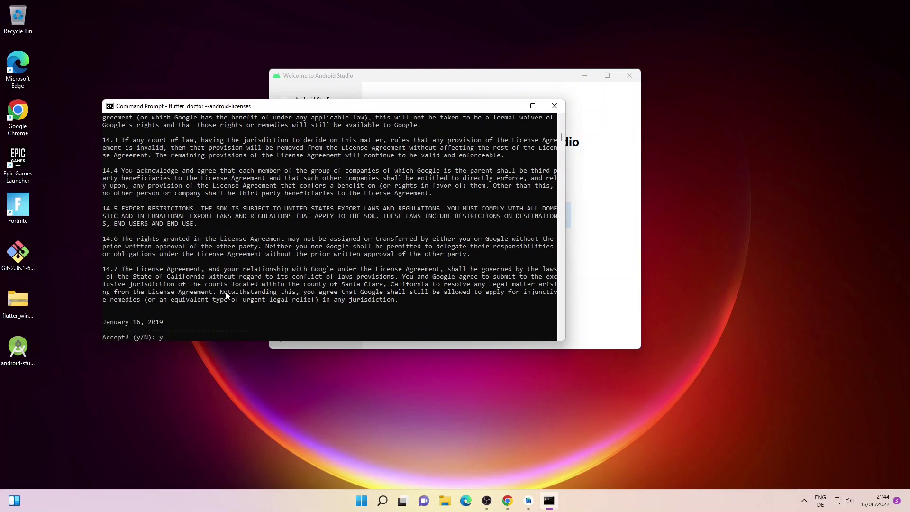
pyautogui.press('Return')
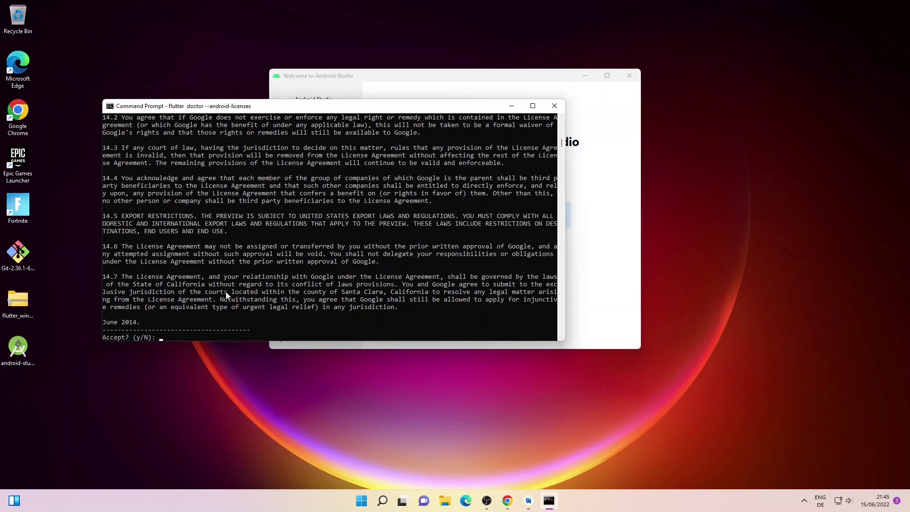
pyautogui.write('y')
pyautogui.press('Return')
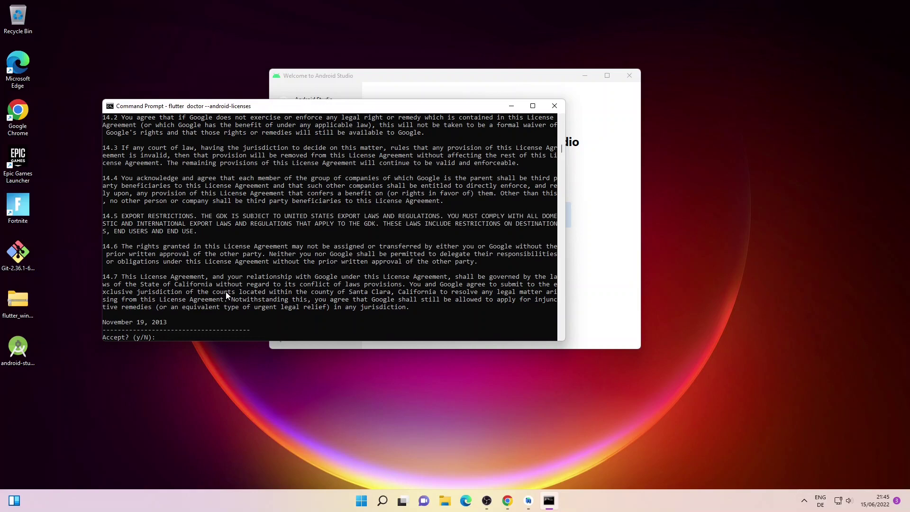
pyautogui.write('y')
pyautogui.press('Return')
pyautogui.write('y')
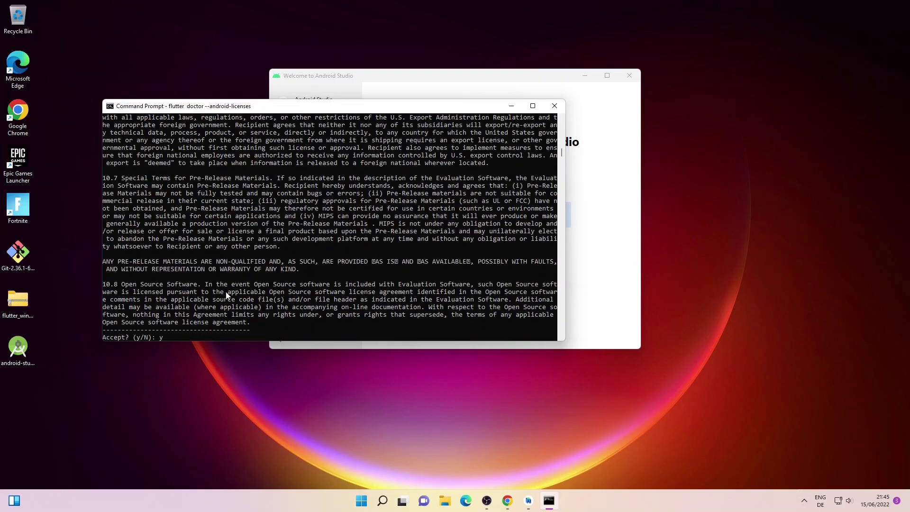
pyautogui.press('Return')
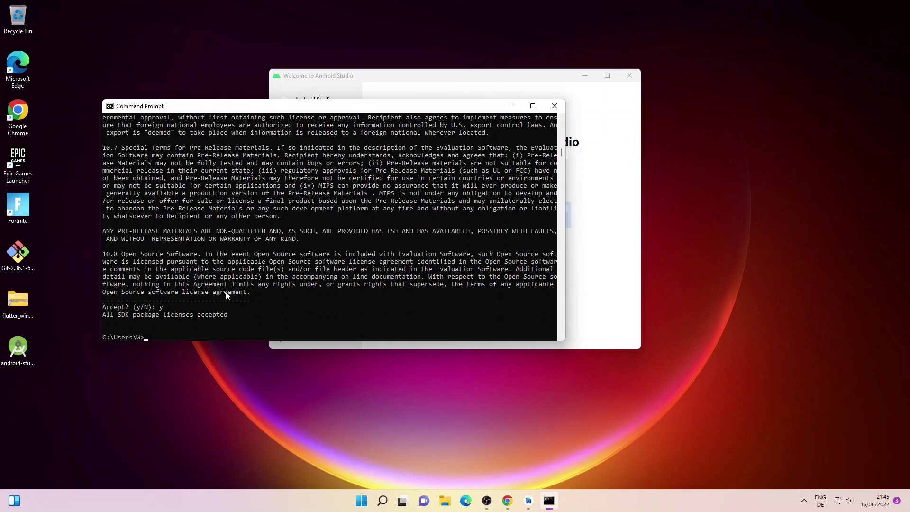
pyautogui.write('flutter doctor')
# Run flutter doctor and confirm only the Visual Studio check still fails
pyautogui.press('Return')
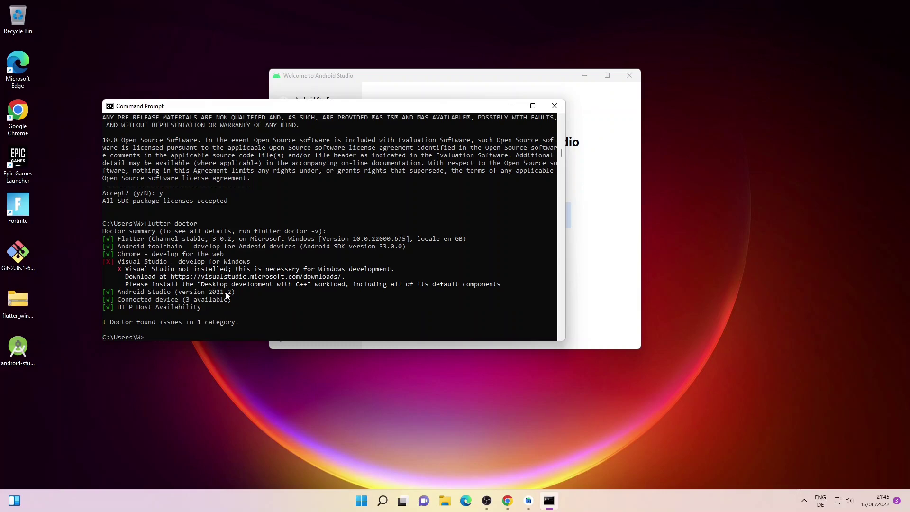
pyautogui.click(507, 501)
# Search 'vs code', download and keep the Windows installer from code.visualstudio.com, then minimise Chrome
pyautogui.click(131, 8)
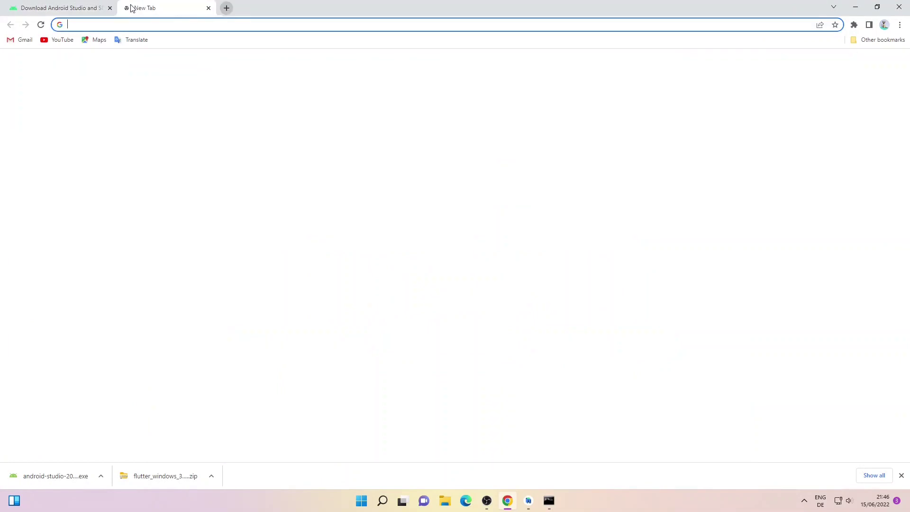
pyautogui.write('vs ')
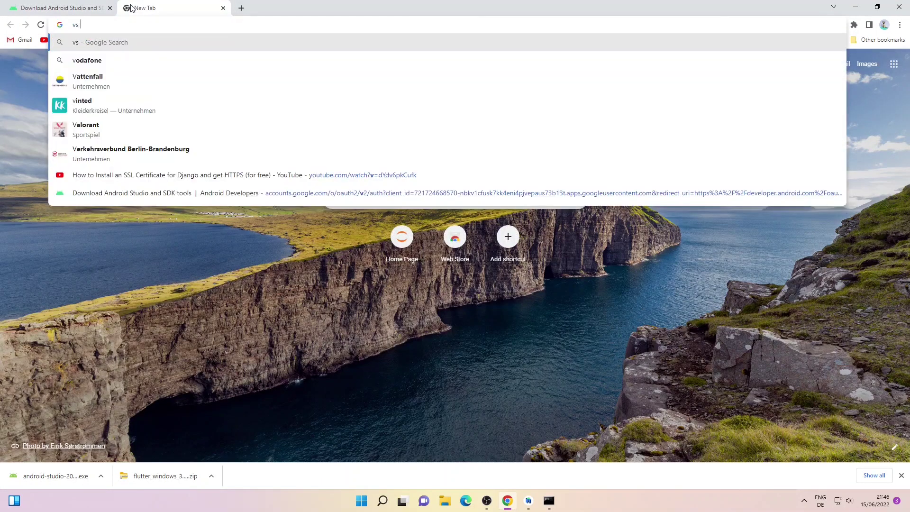
pyautogui.write('code')
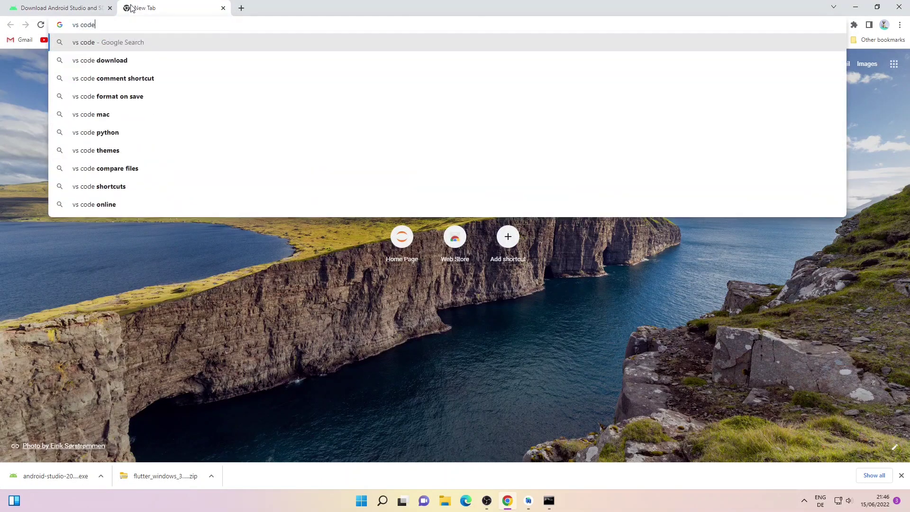
pyautogui.press('Return')
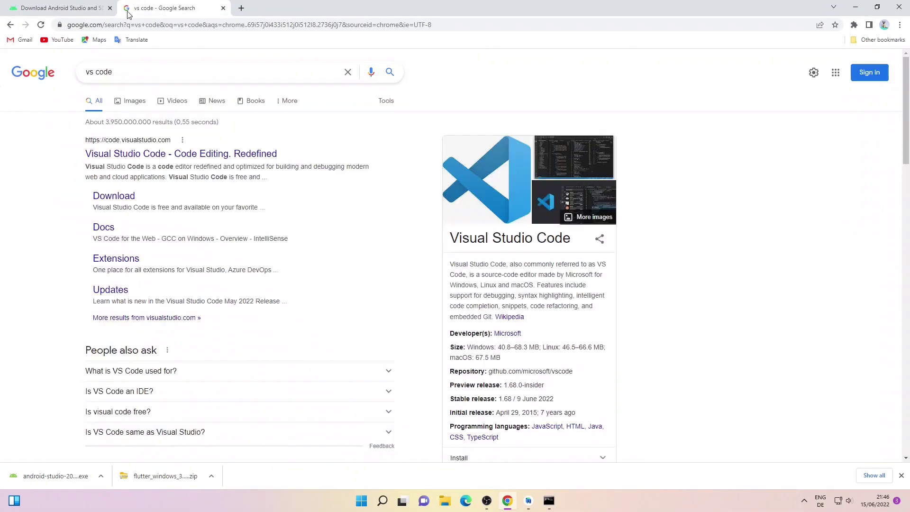
pyautogui.click(130, 153)
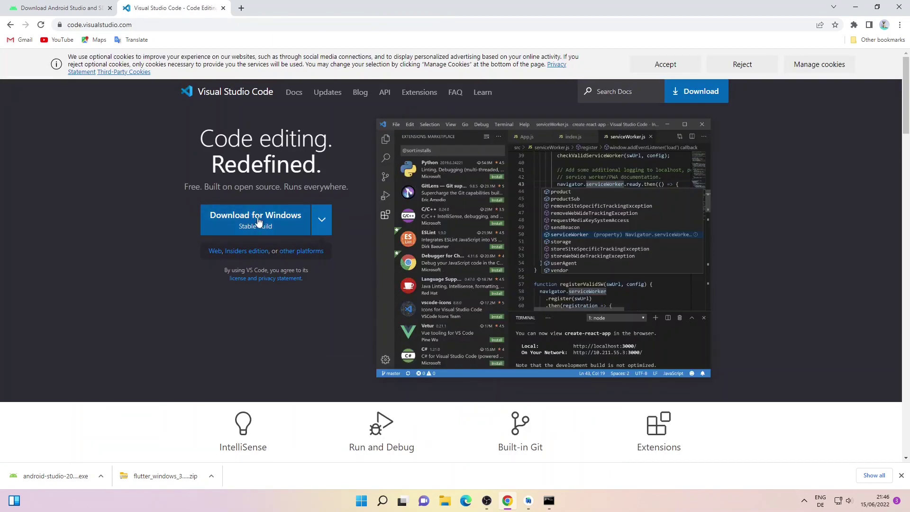
pyautogui.click(257, 221)
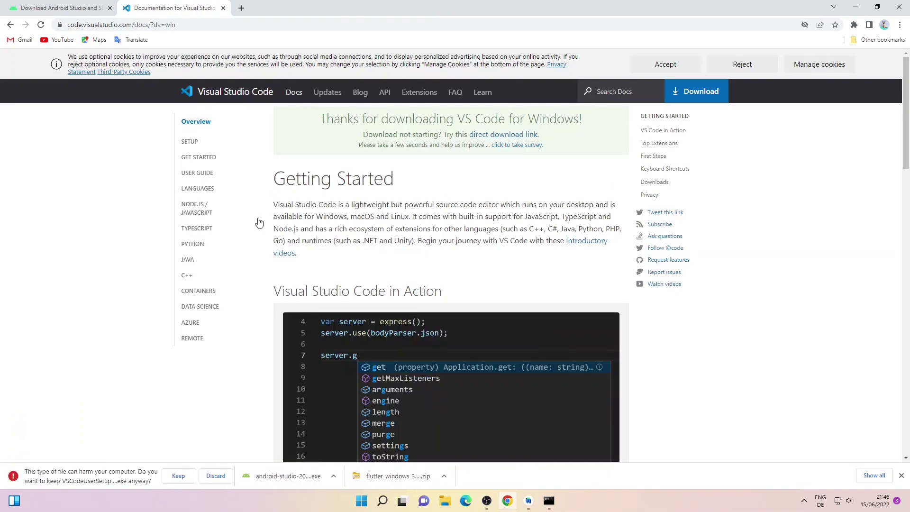
pyautogui.click(178, 476)
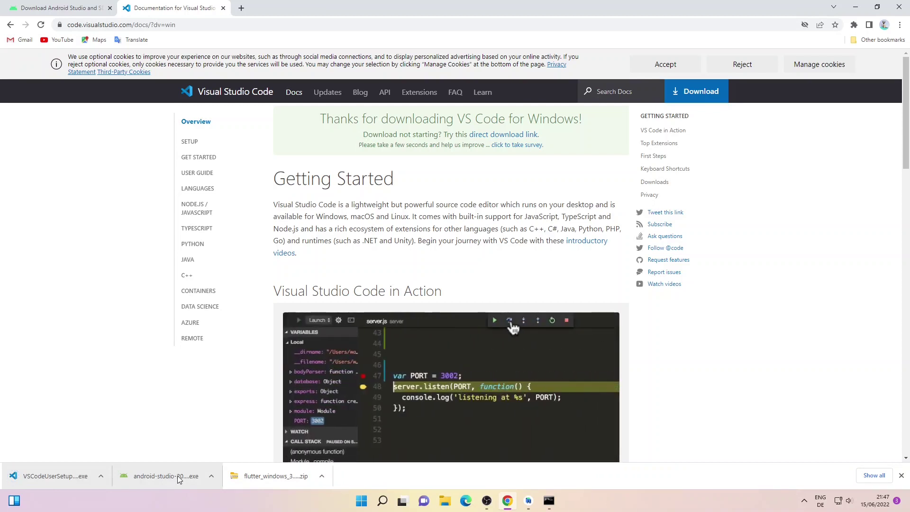
pyautogui.click(860, 5)
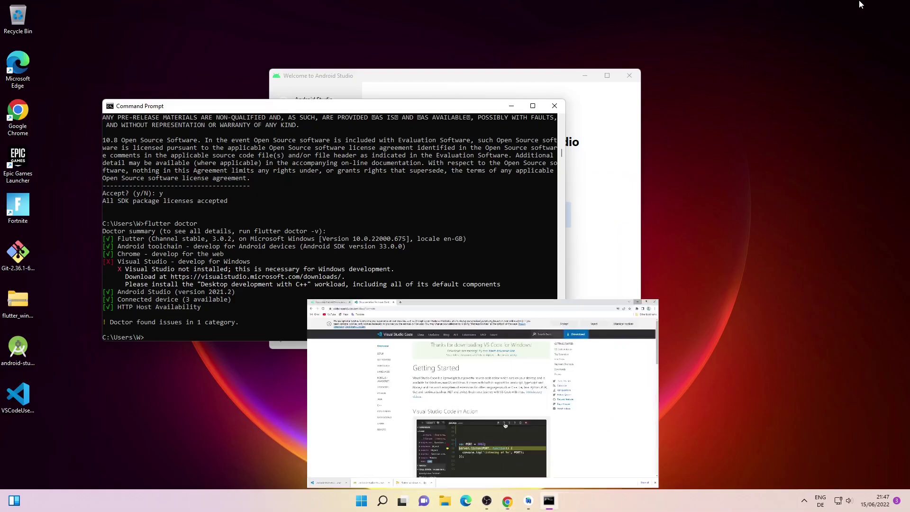
# Close Command Prompt and Android Studio, then run the VS Code installer, accepting the license and default folders
pyautogui.click(554, 106)
pyautogui.click(629, 76)
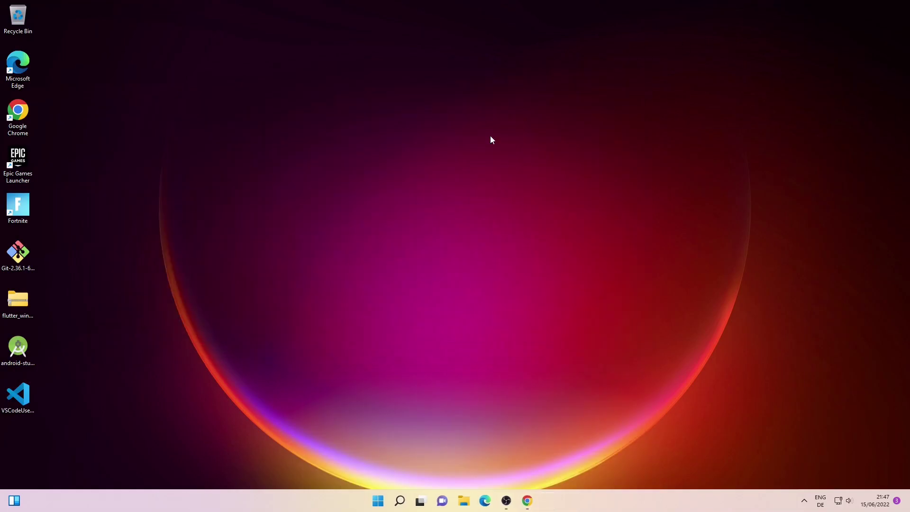
pyautogui.click(19, 396)
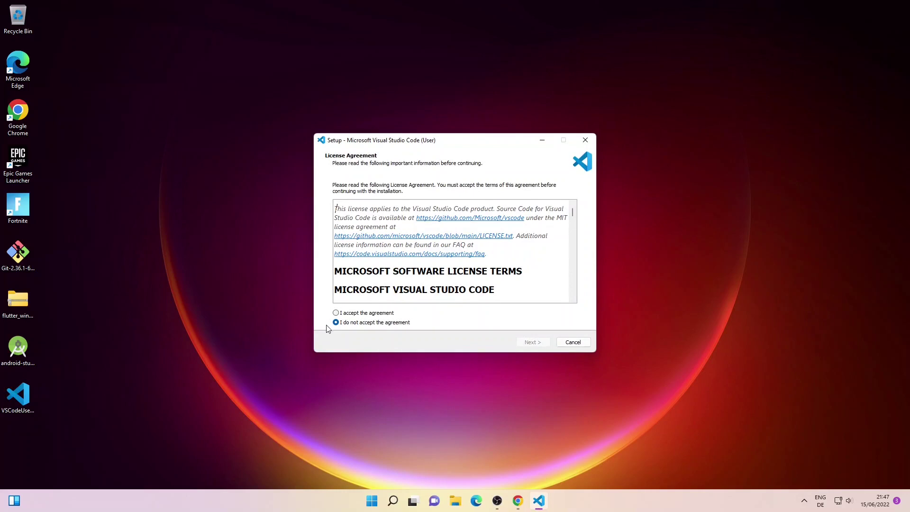
pyautogui.click(336, 313)
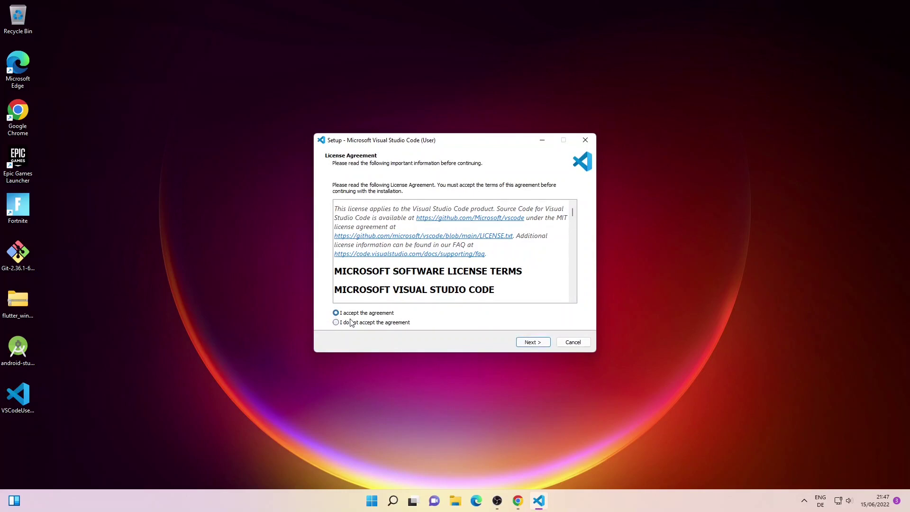
pyautogui.click(526, 343)
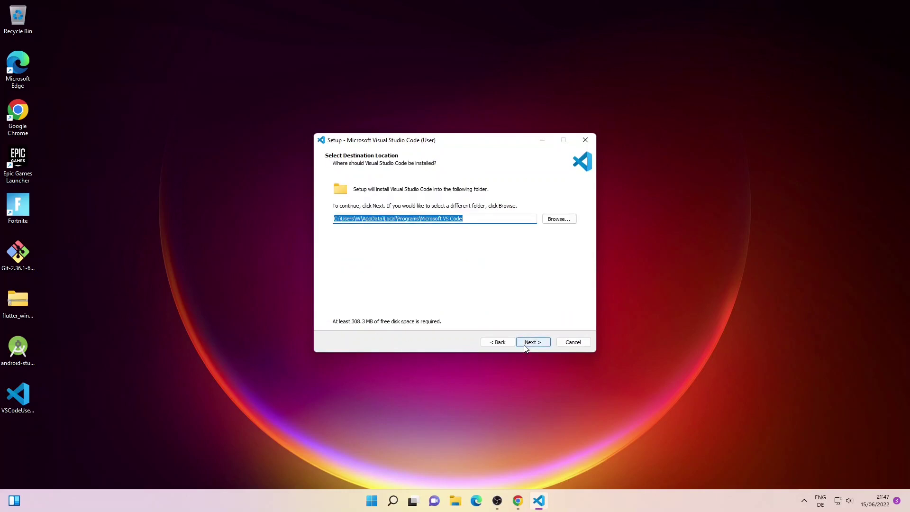
pyautogui.click(527, 345)
pyautogui.click(528, 345)
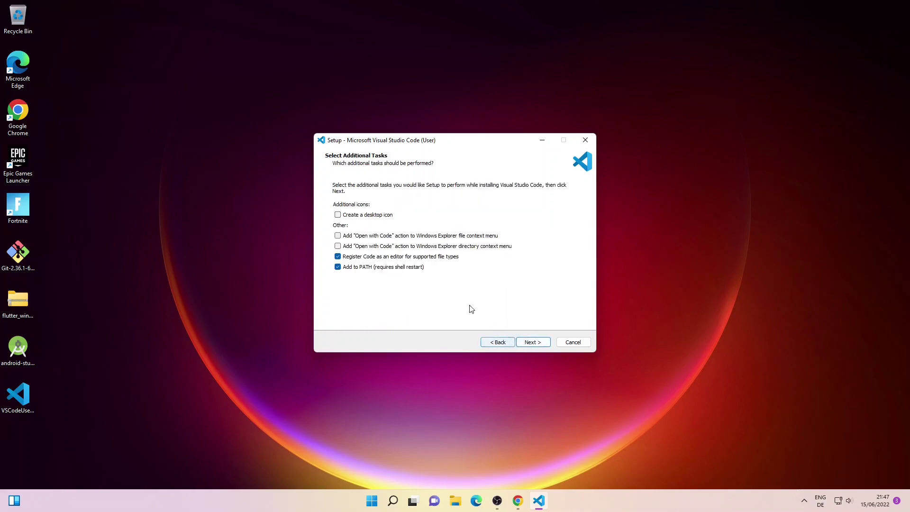
# Add a desktop icon and Open with Code file and folder actions, then install and launch VS Code
pyautogui.click(338, 215)
pyautogui.click(337, 235)
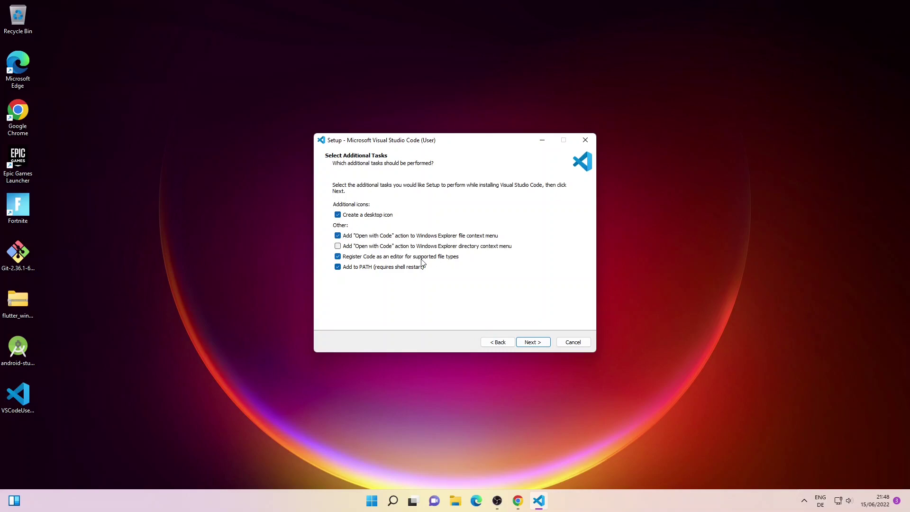
pyautogui.click(351, 247)
pyautogui.click(530, 343)
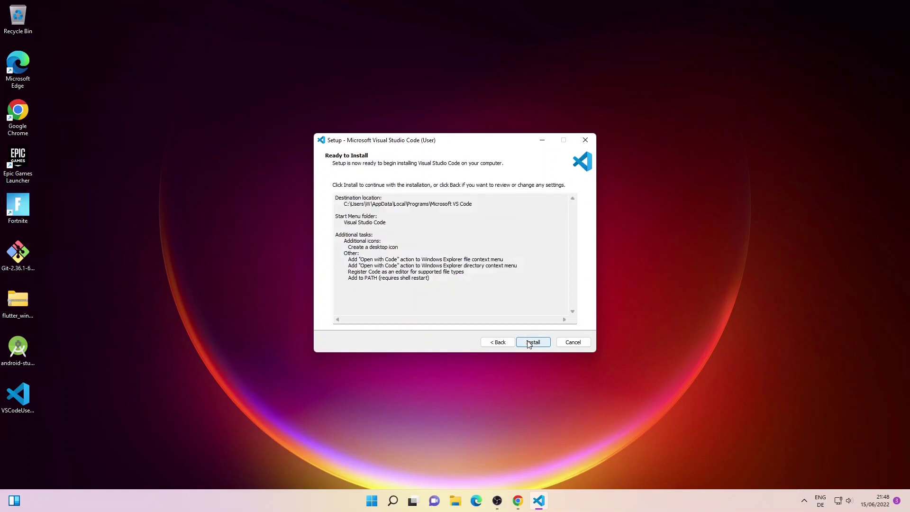
pyautogui.click(530, 343)
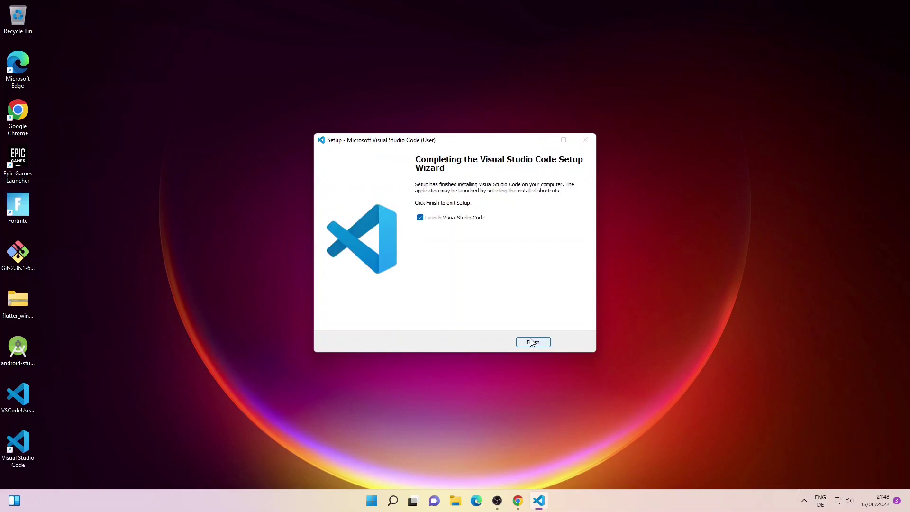
pyautogui.click(531, 342)
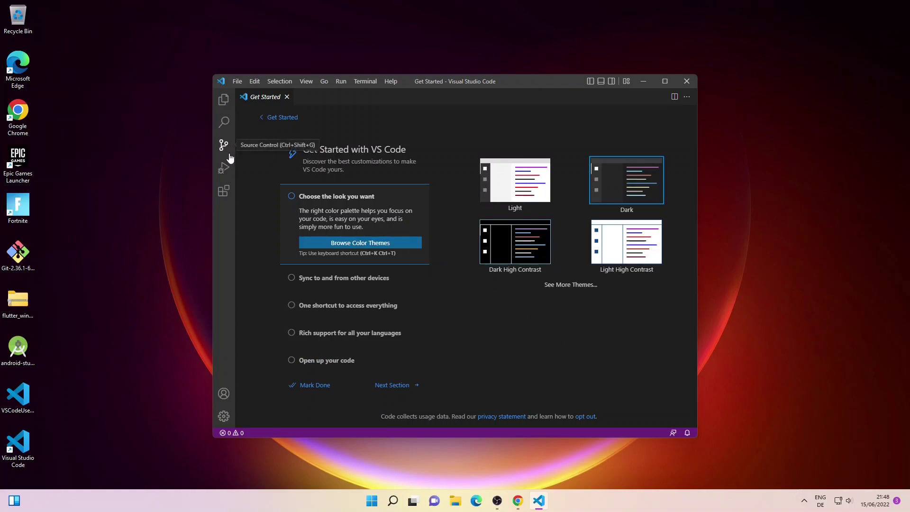
# Install the Flutter extension v3.42.0 from the Extensions marketplace
pyautogui.click(223, 191)
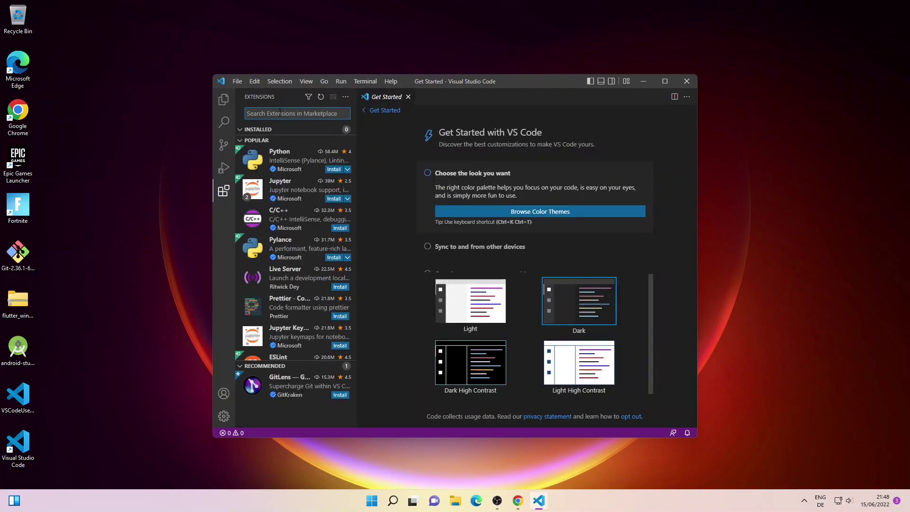
pyautogui.write('flutter')
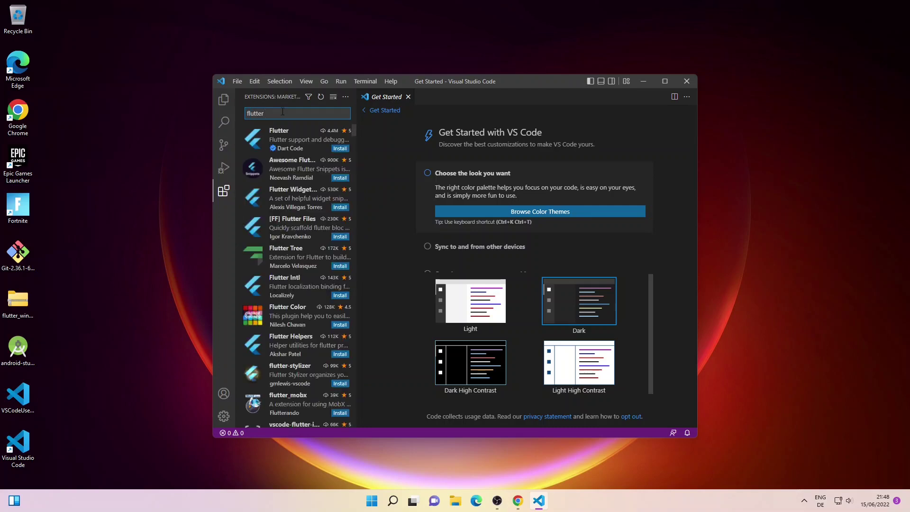
pyautogui.click(277, 132)
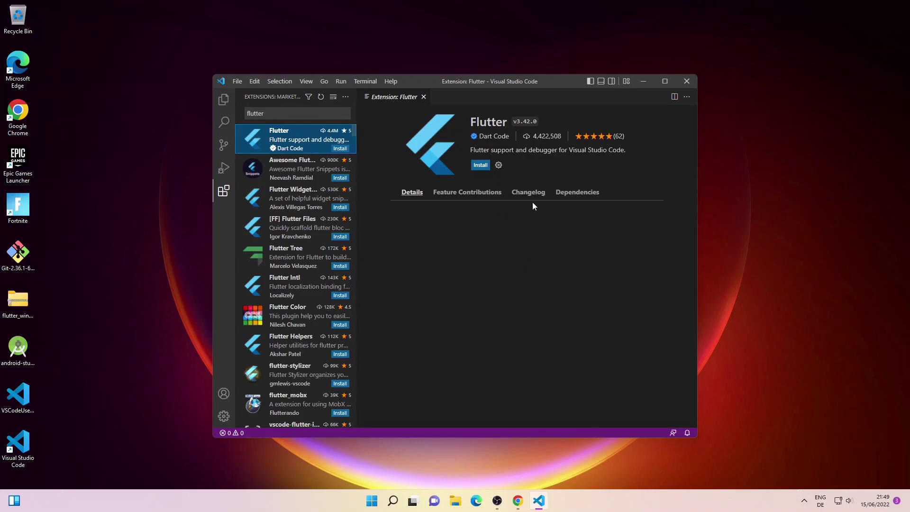
pyautogui.click(480, 166)
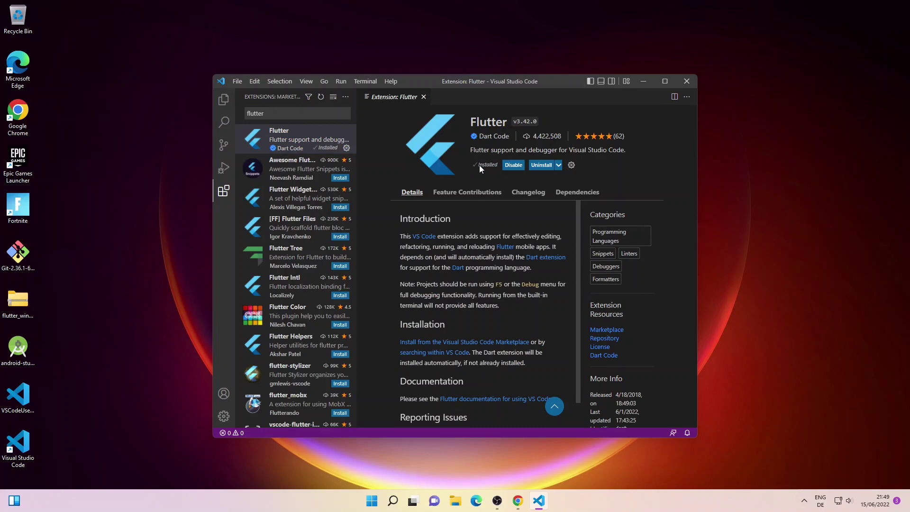
# Search for dart to confirm the Dart v3.42.1 extension is installed and enabled
pyautogui.click(276, 114)
pyautogui.hotkey('ctrl', 'a')
pyautogui.write('dart')
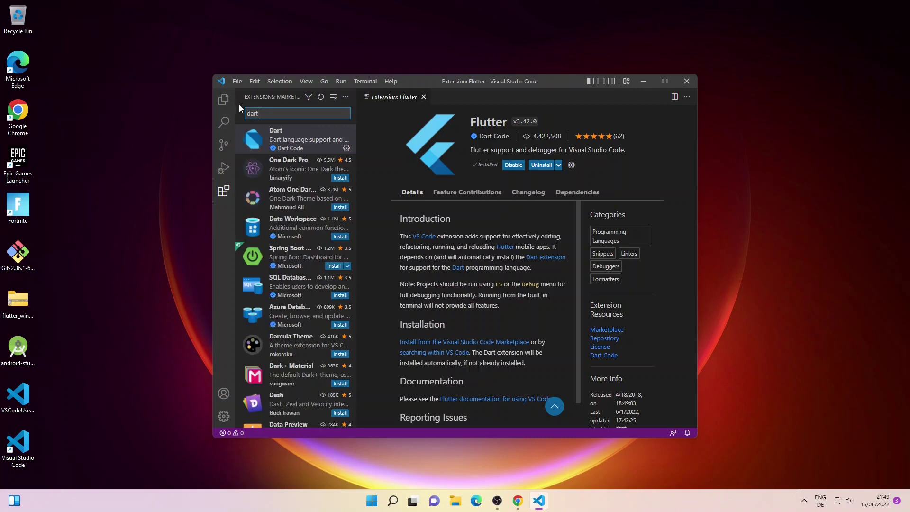
pyautogui.click(292, 144)
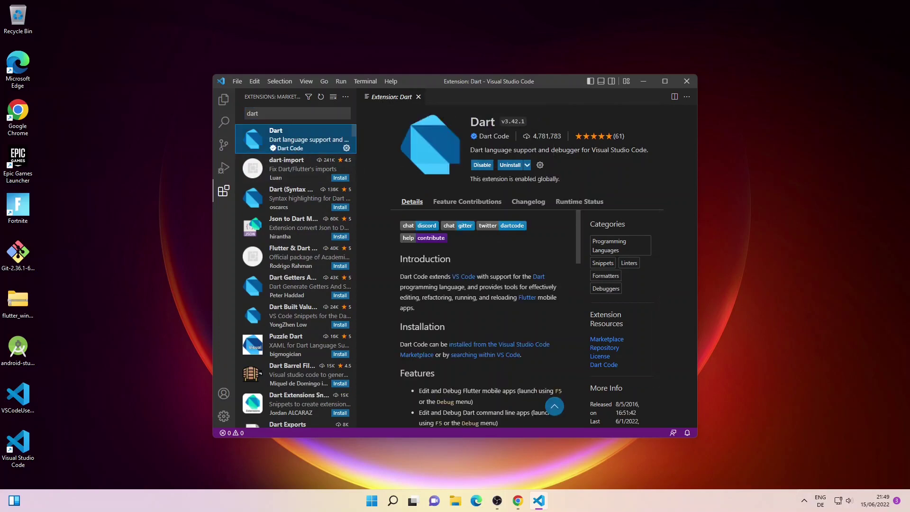
pyautogui.click(223, 101)
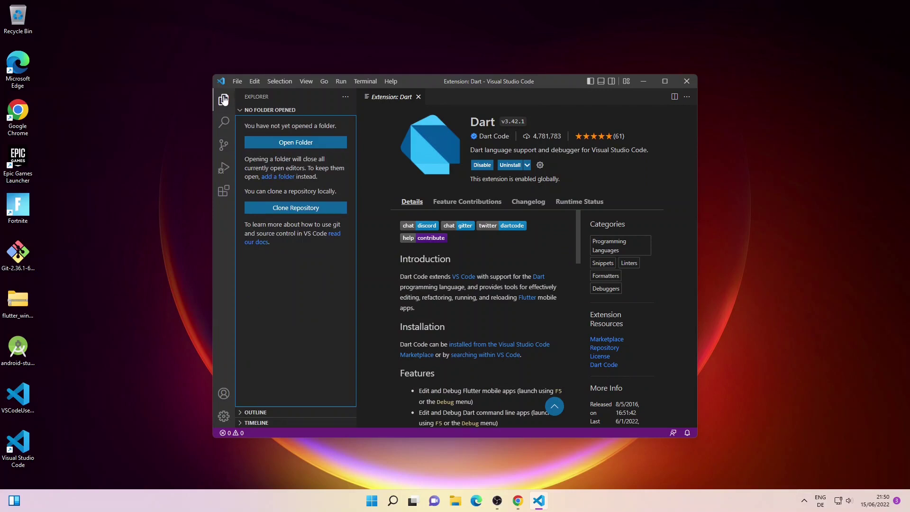
# Move VS Code aside and create a new desktop folder named First_Project
pyautogui.moveTo(427, 79); pyautogui.dragTo(556, 72)
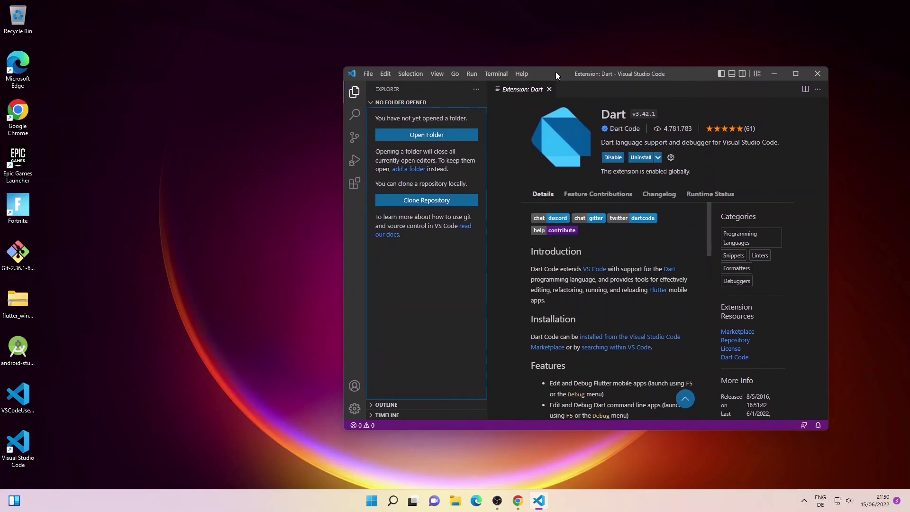
pyautogui.rightClick(175, 177)
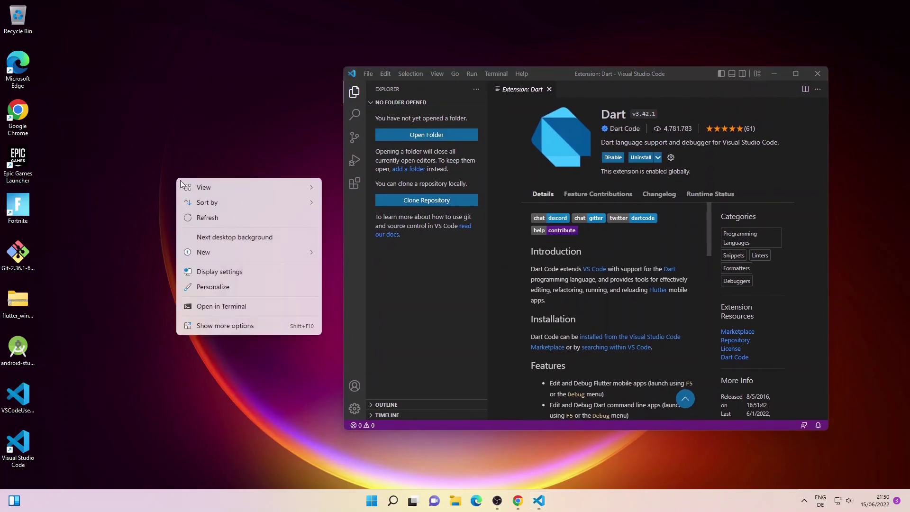
pyautogui.moveTo(238, 253)
pyautogui.click(339, 255)
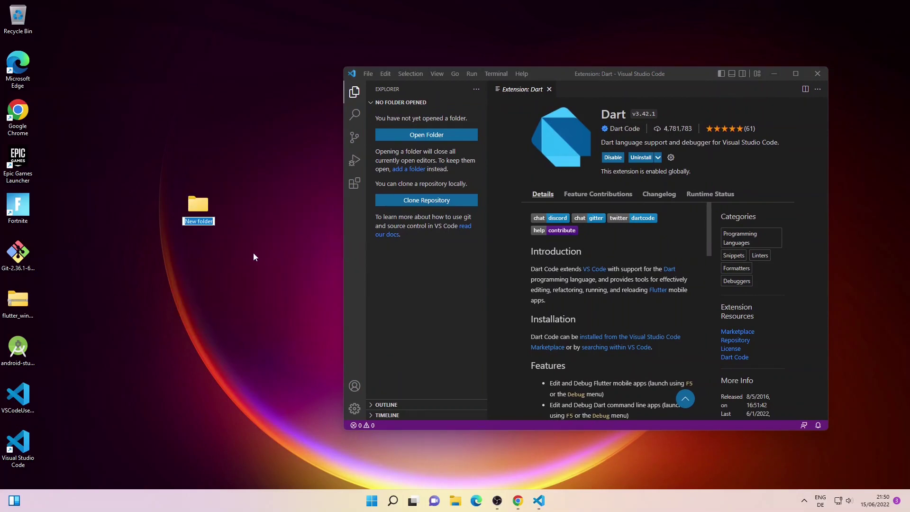
pyautogui.write('First_Project')
pyautogui.press('Return')
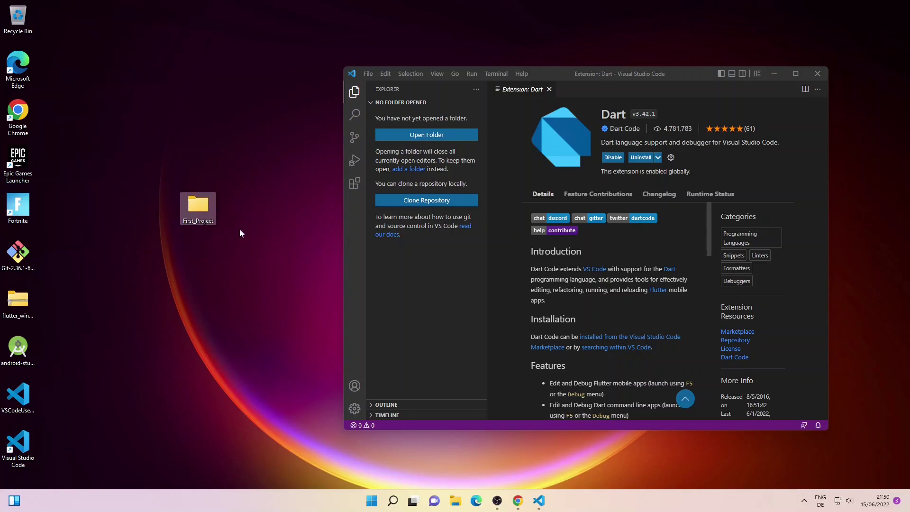
# Open Desktop\First_Project as the workspace, trusting its authors and the parent Desktop folder
pyautogui.click(419, 136)
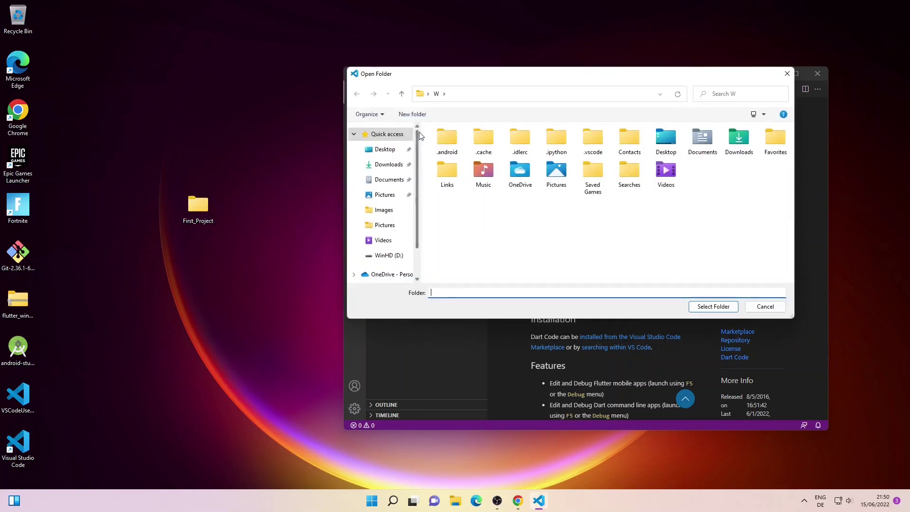
pyautogui.doubleClick(656, 153)
pyautogui.doubleClick(470, 144)
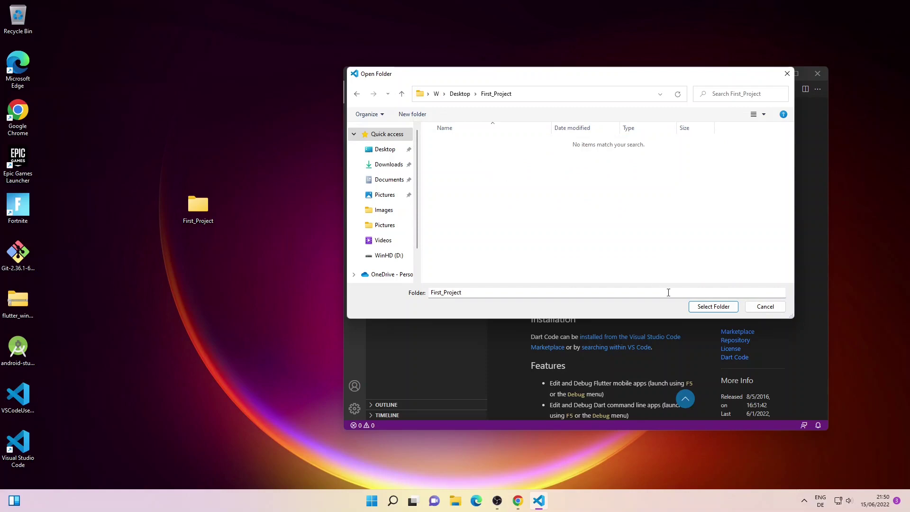
pyautogui.click(704, 307)
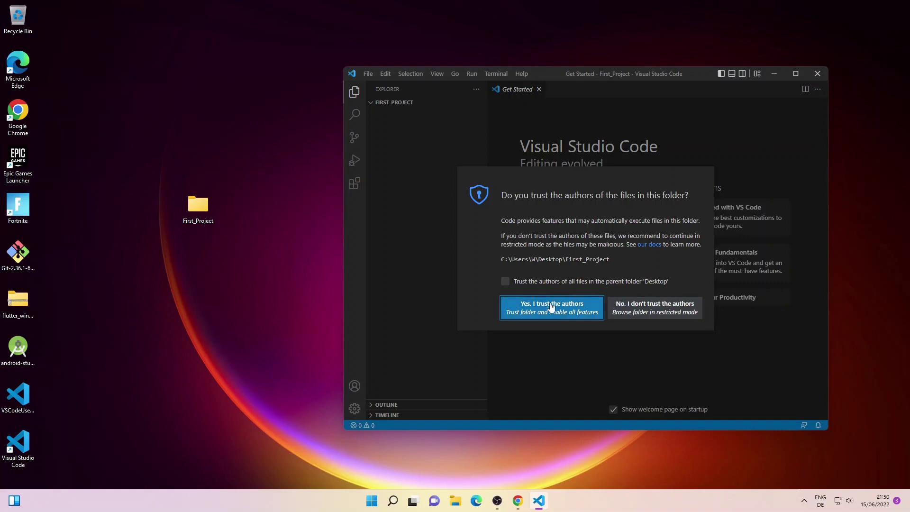
pyautogui.click(505, 282)
pyautogui.click(527, 313)
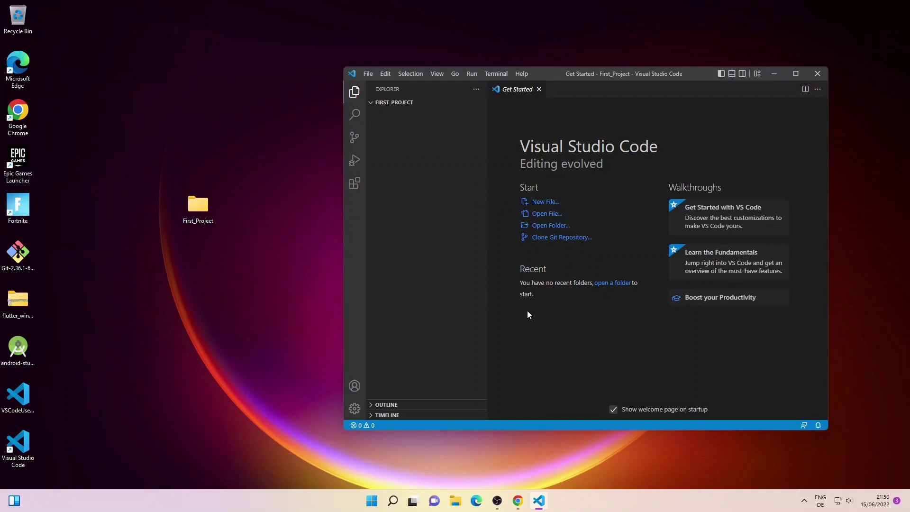
# Run flutter create hello_app in a new VS Code terminal
pyautogui.moveTo(412, 103)
pyautogui.click(496, 75)
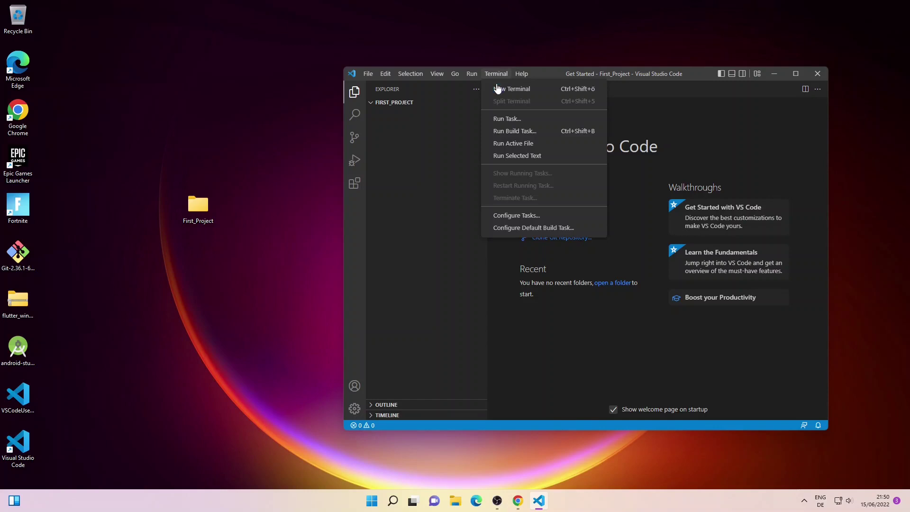
pyautogui.click(496, 90)
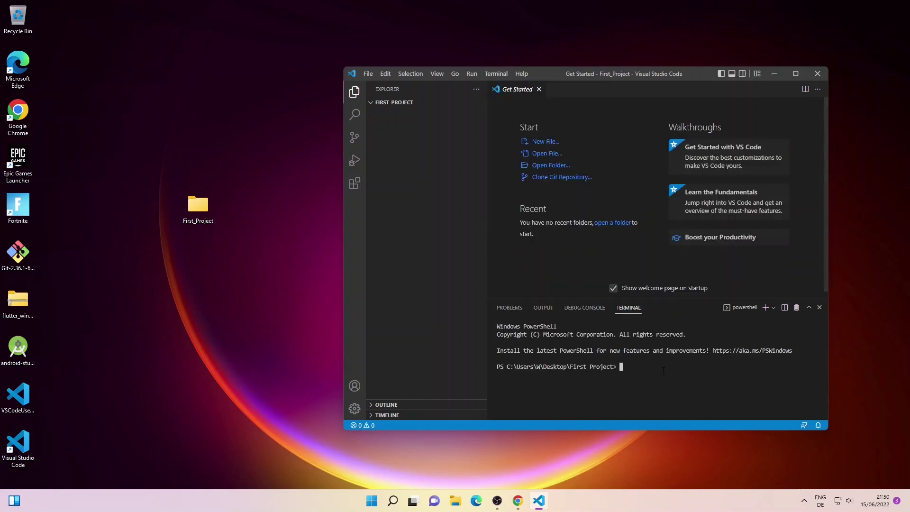
pyautogui.write('flutter')
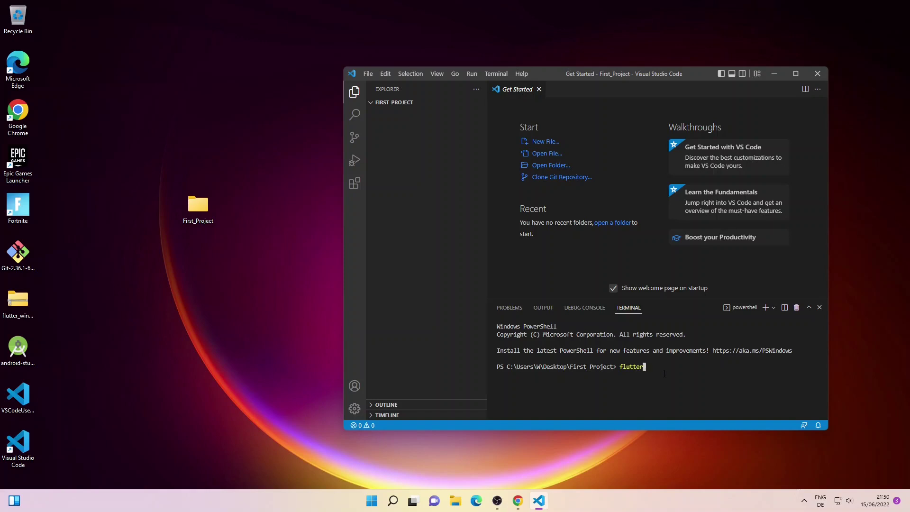
pyautogui.write(' create hello_app')
pyautogui.press('Return')
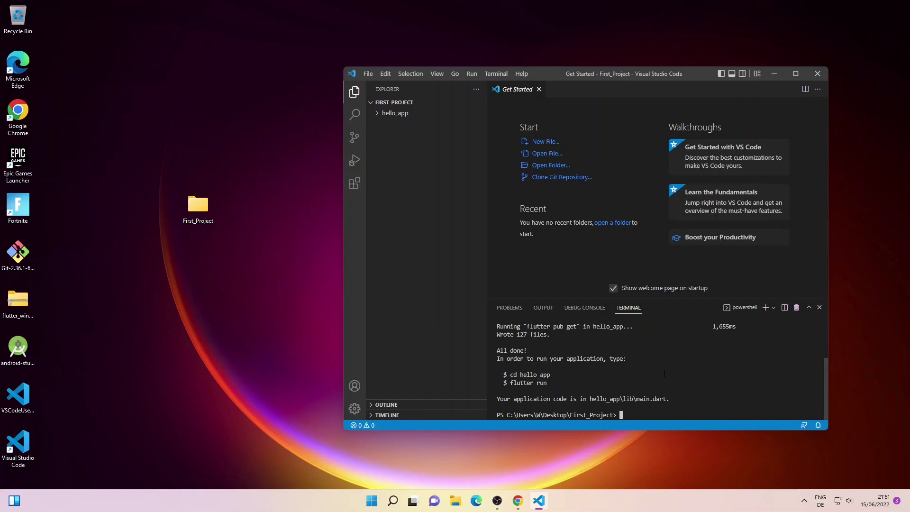
# Change into hello_app and run flutter run, choosing device 2 (Chrome)
pyautogui.write('cd h')
pyautogui.press('Tab')
pyautogui.press('Return')
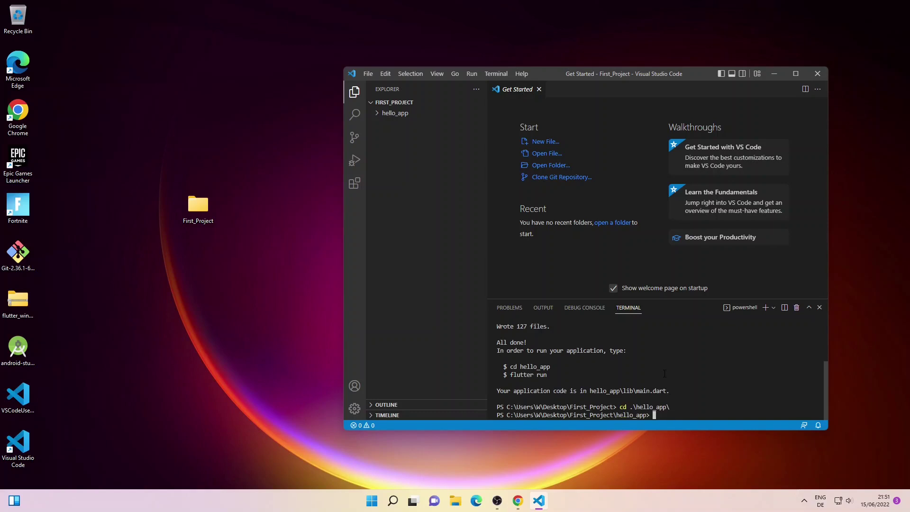
pyautogui.write('flutter run')
pyautogui.press('Return')
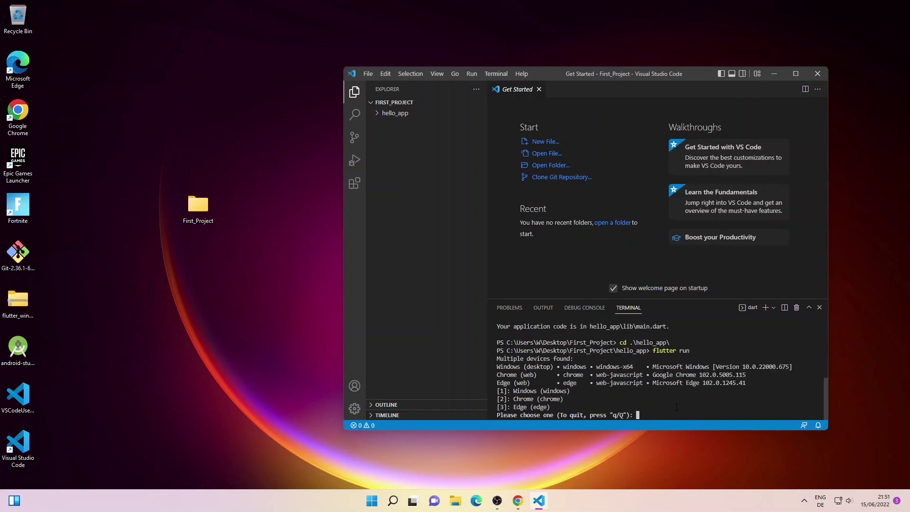
pyautogui.write('2')
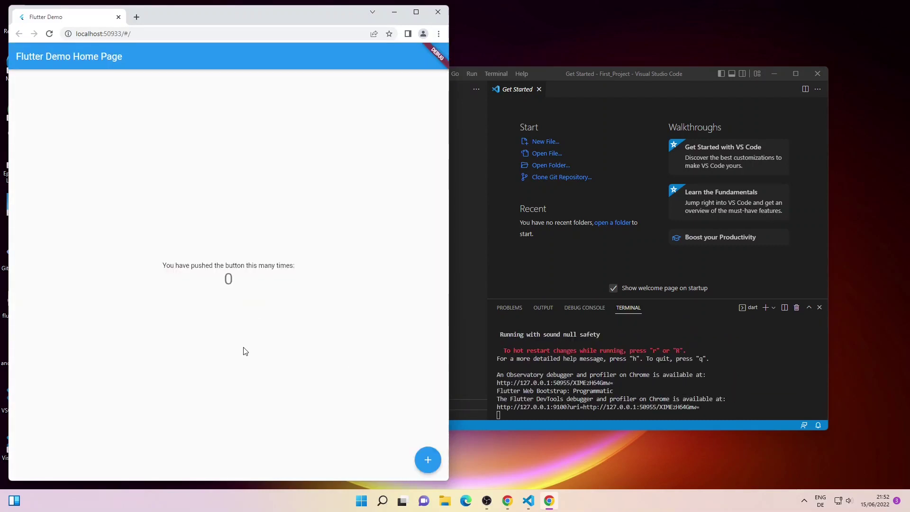
# Increment the Flutter Demo counter in Chrome up to 6
pyautogui.click(430, 458)
pyautogui.click(430, 459)
pyautogui.click(430, 458)
pyautogui.click(430, 459)
pyautogui.click(430, 458)
pyautogui.click(430, 459)
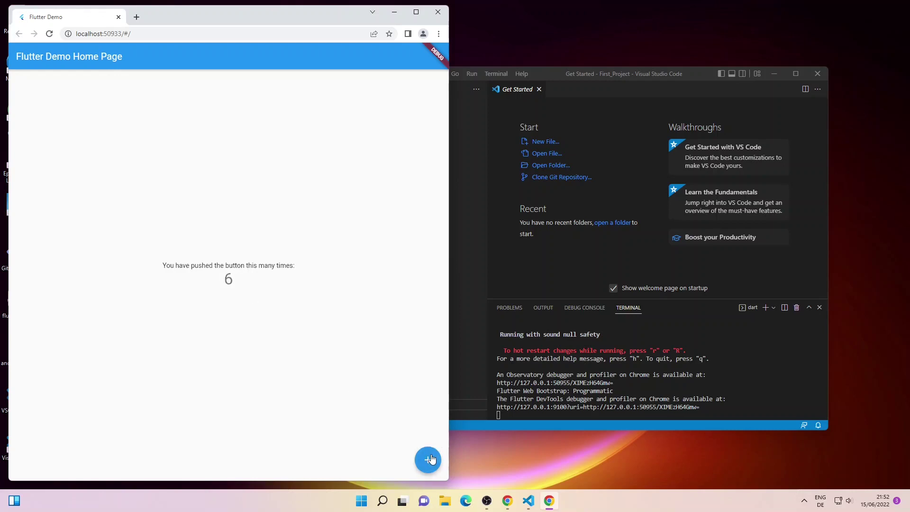
pyautogui.click(544, 72)
# Open hello_app/lib/main.dart, accept the recommended Dart & Flutter settings, and minimize VS Code
pyautogui.click(384, 113)
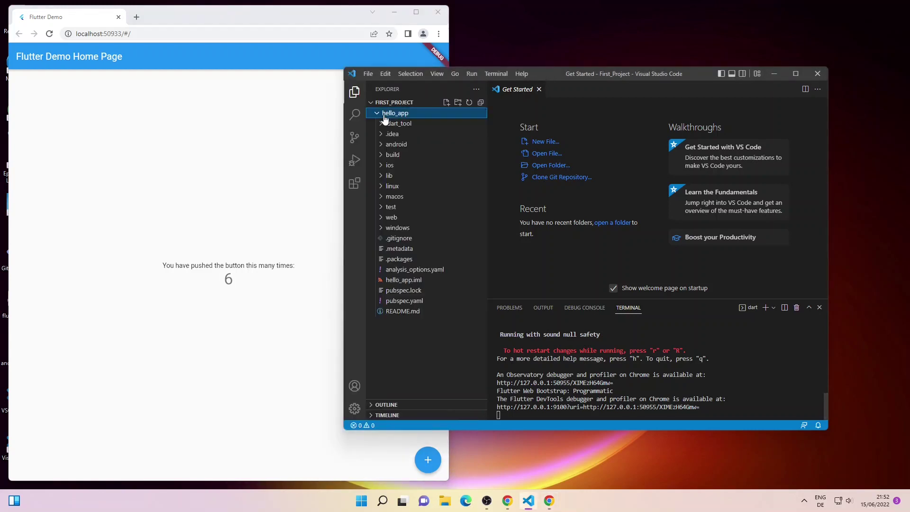
pyautogui.click(405, 176)
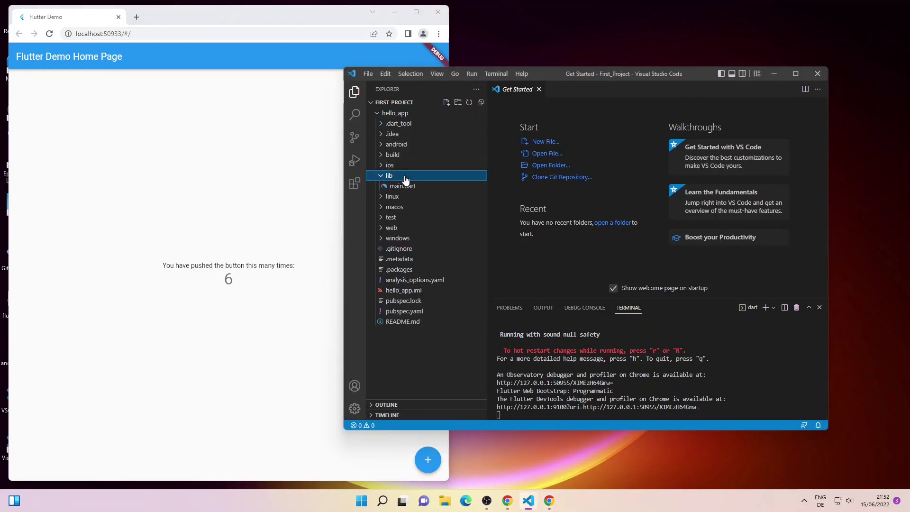
pyautogui.click(406, 186)
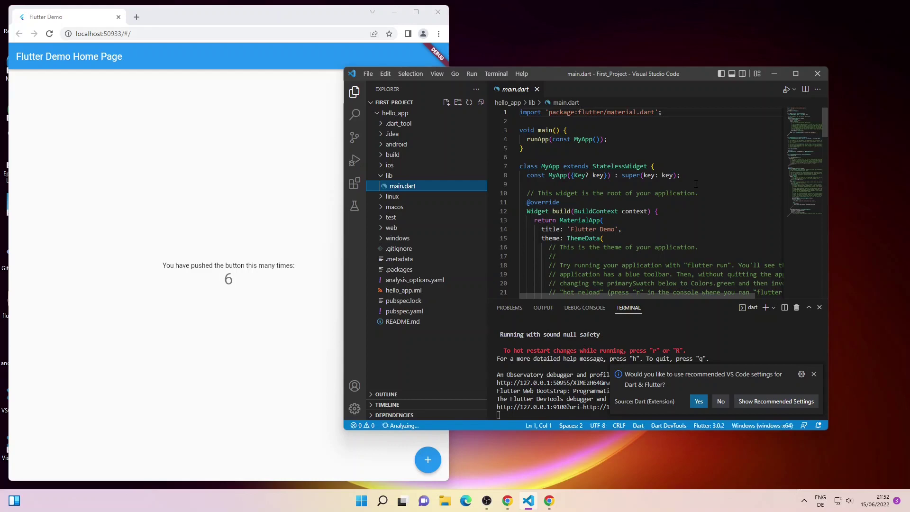
pyautogui.click(698, 402)
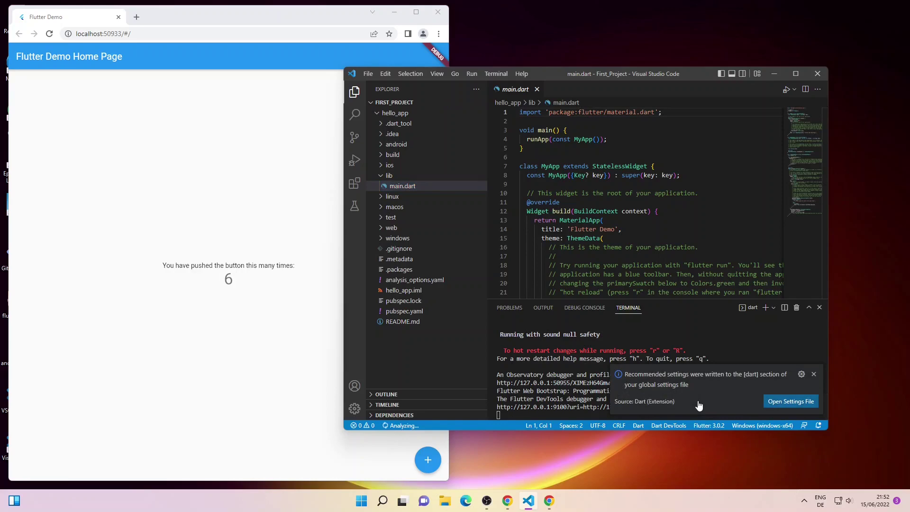
pyautogui.click(773, 74)
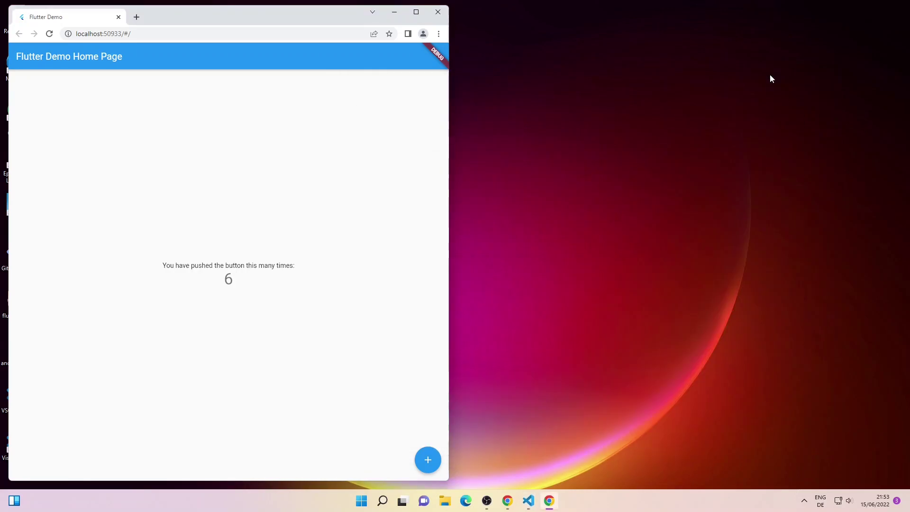
# Close the Chrome Flutter Demo window and launch Android Studio from Start > All apps
pyautogui.click(436, 12)
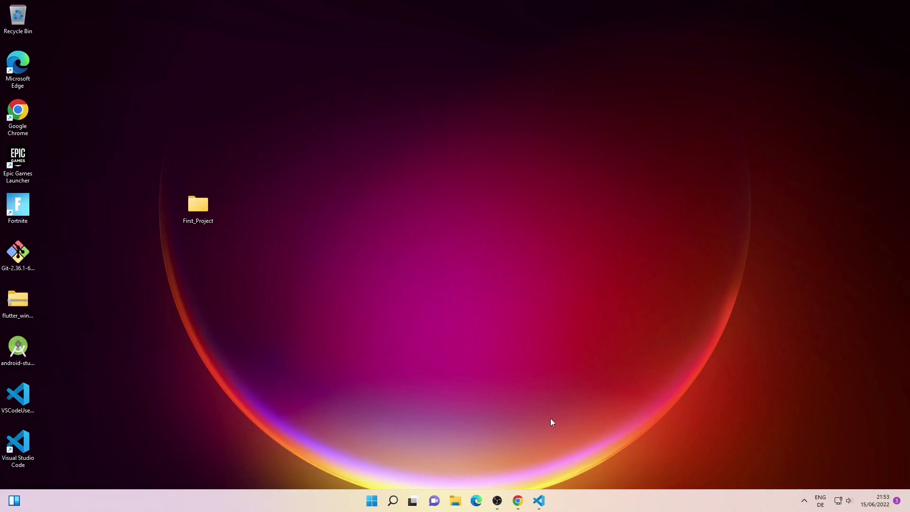
pyautogui.click(373, 501)
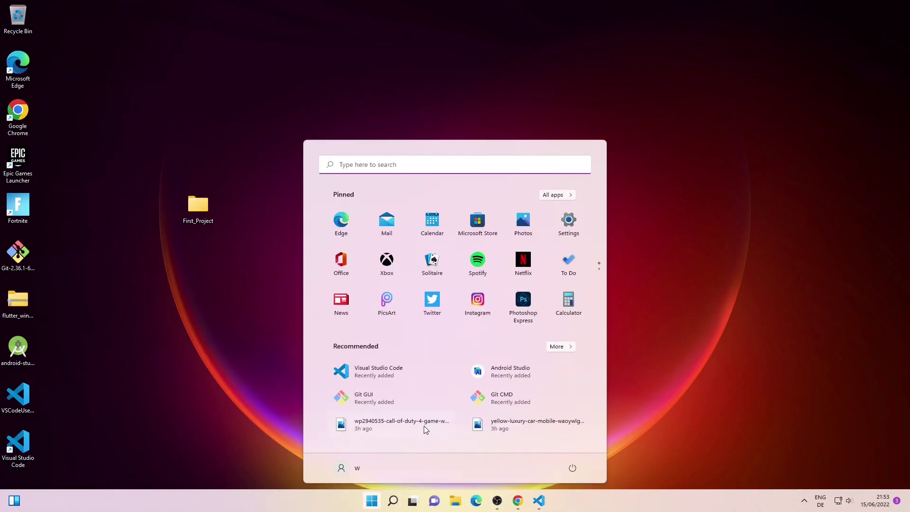
pyautogui.click(564, 197)
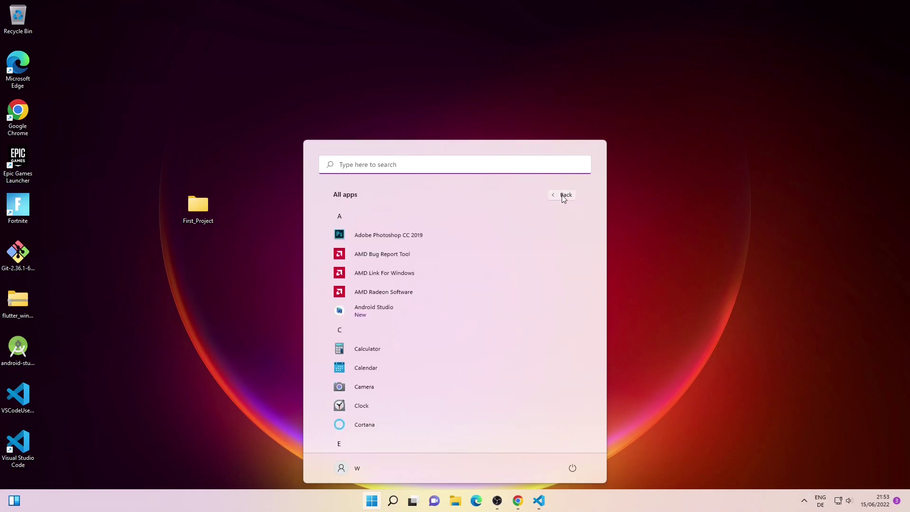
pyautogui.click(414, 314)
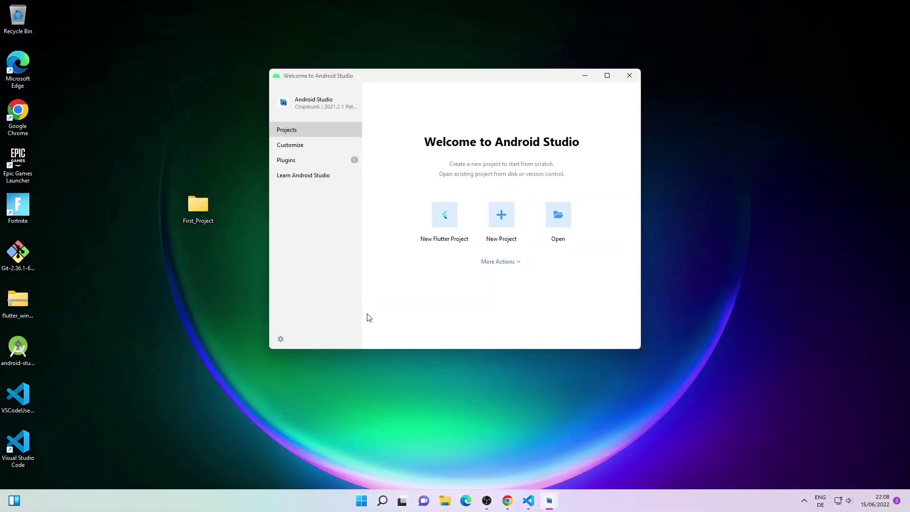
# Start a New Flutter Project with SDK path C:\src\flutter\flutter and continue to project settings
pyautogui.click(445, 216)
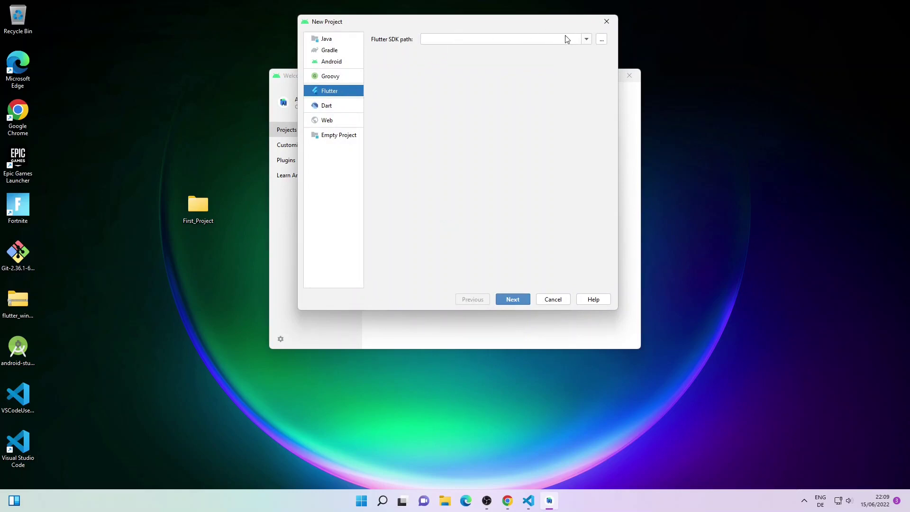
pyautogui.click(602, 40)
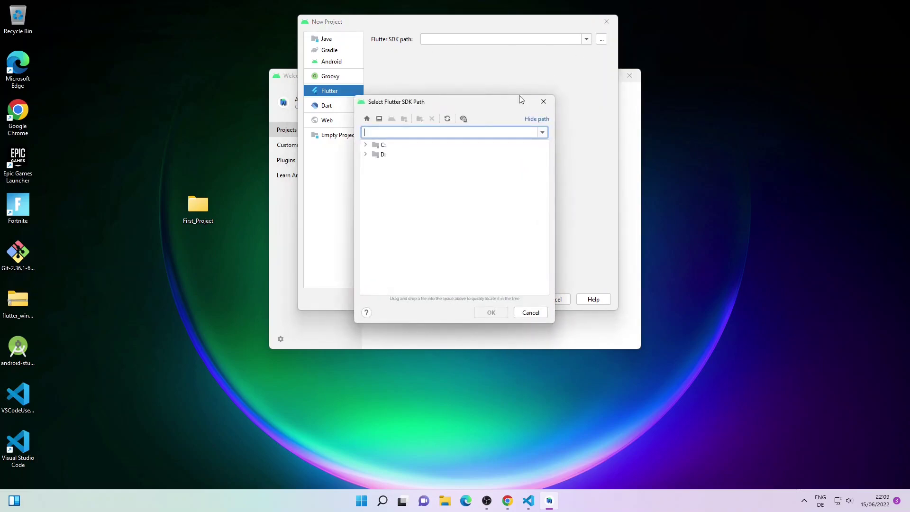
pyautogui.click(366, 145)
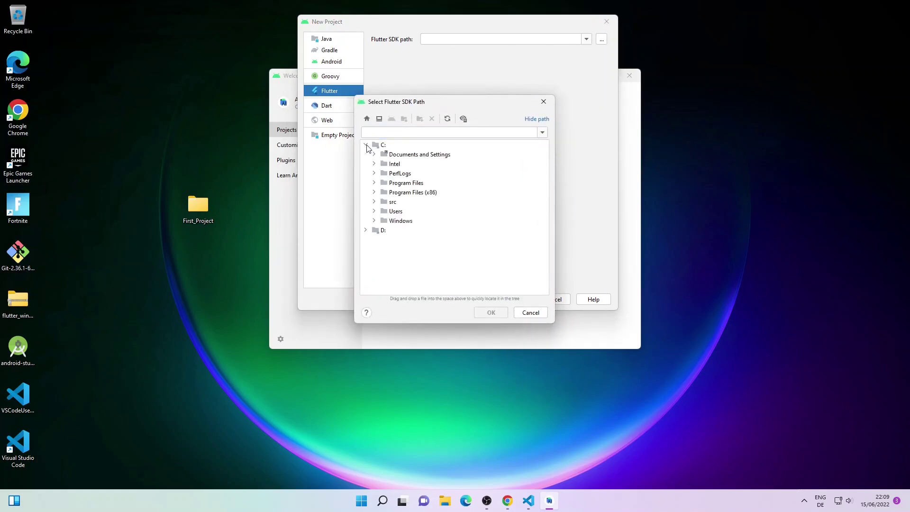
pyautogui.click(374, 202)
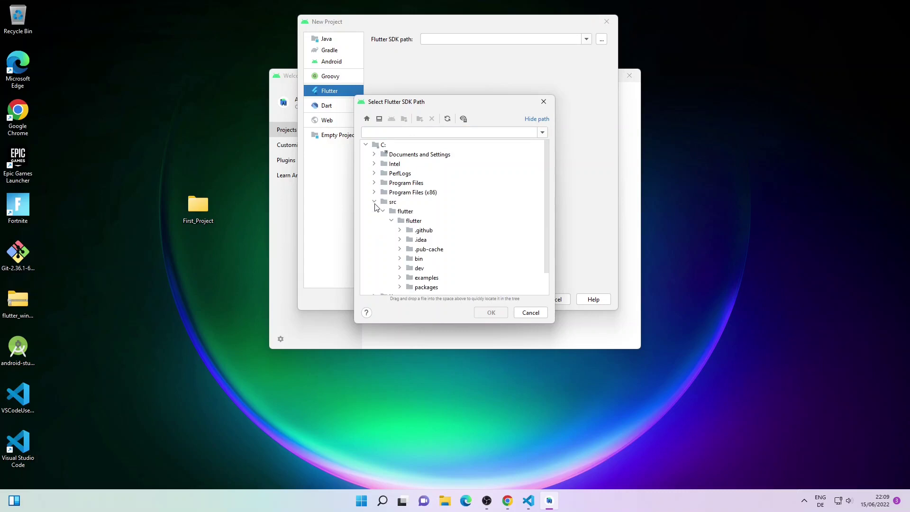
pyautogui.click(406, 211)
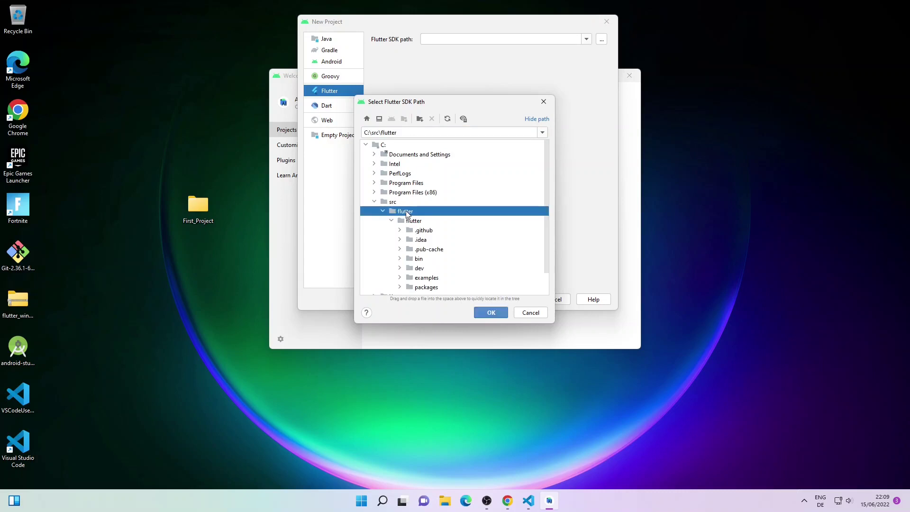
pyautogui.click(416, 221)
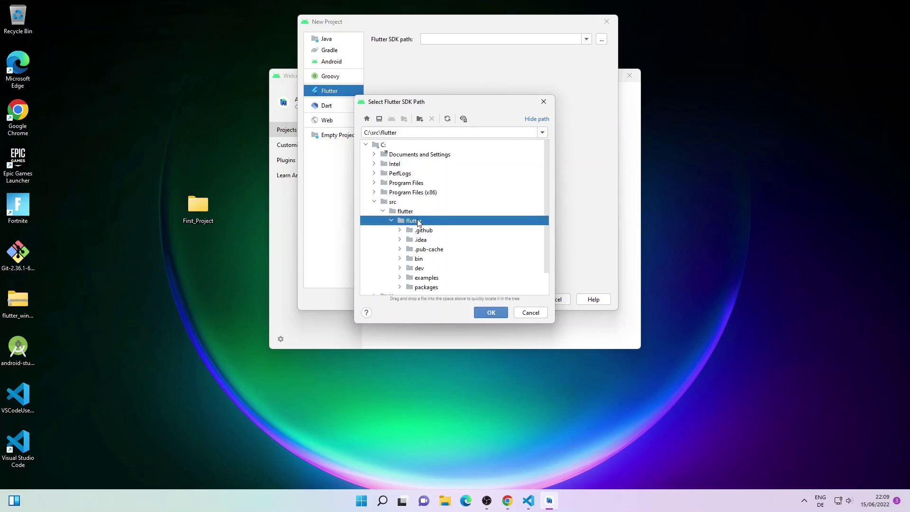
pyautogui.click(491, 313)
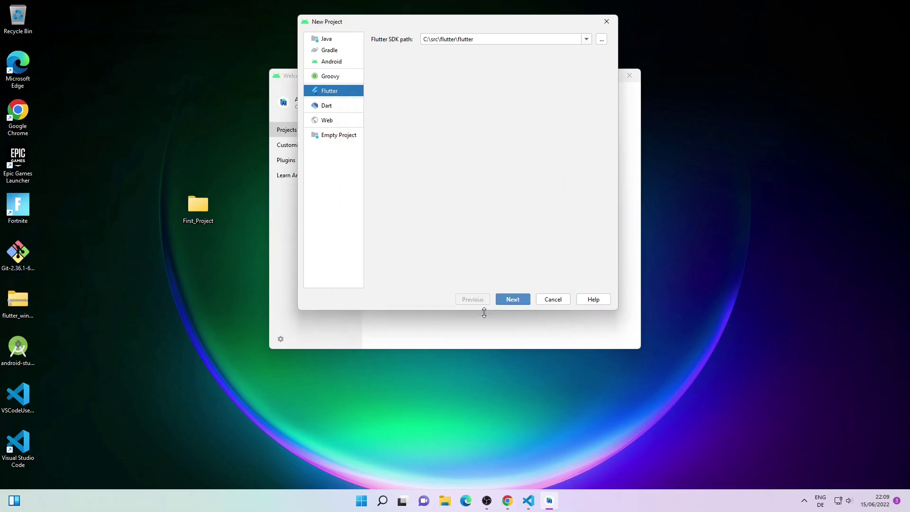
pyautogui.click(519, 300)
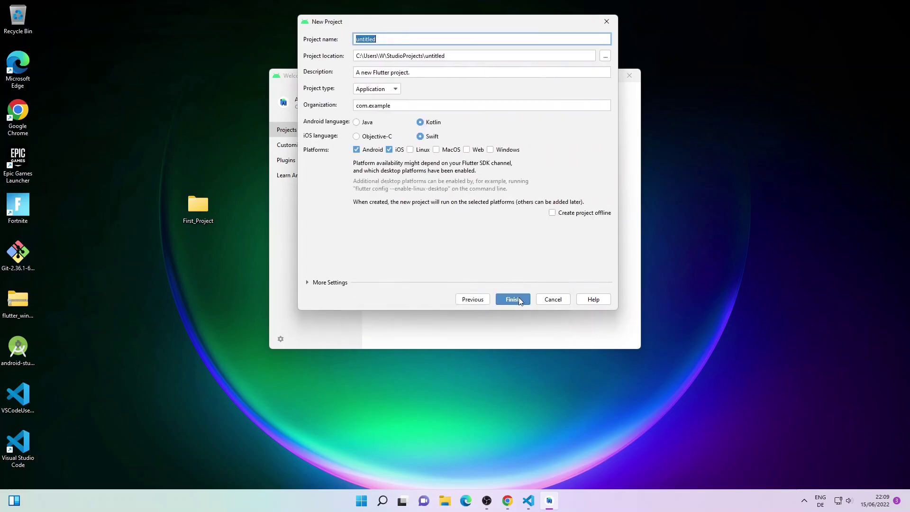
# Create the Flutter project new_app and open it with lib/main.dart in the editor
pyautogui.write('new_app')
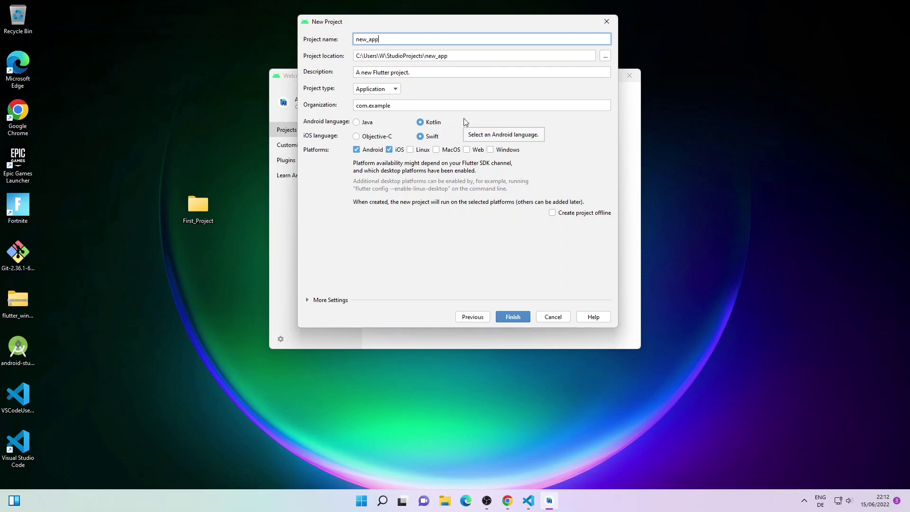
pyautogui.click(513, 317)
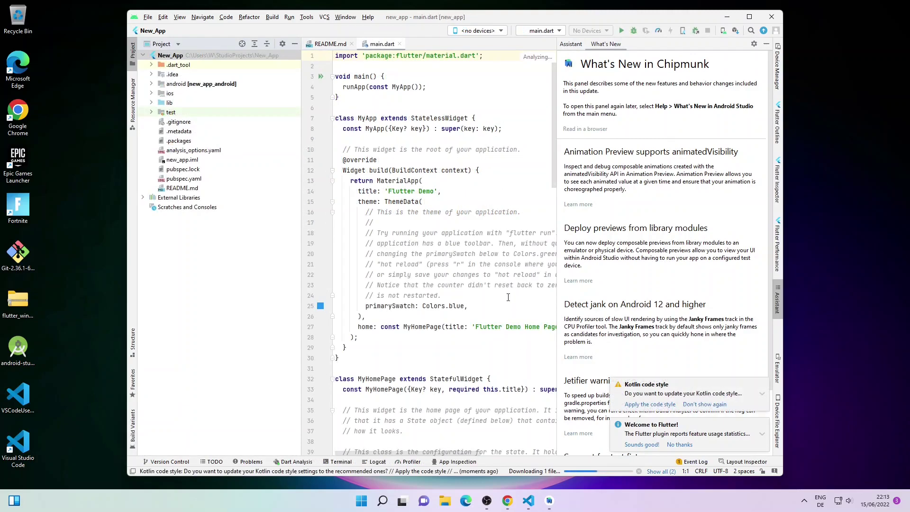
# Maximize Android Studio and try running lib/main.dart, then open Device Manager after the no-devices notice
pyautogui.click(749, 17)
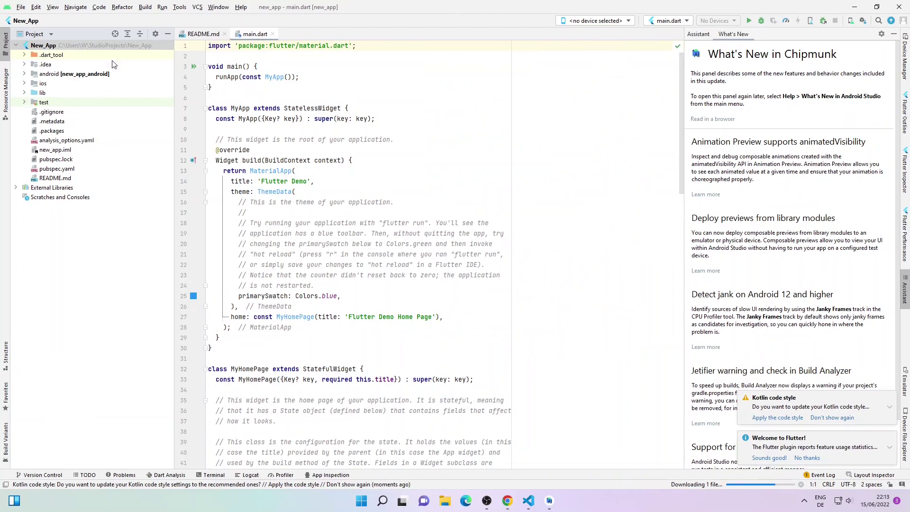
pyautogui.click(25, 93)
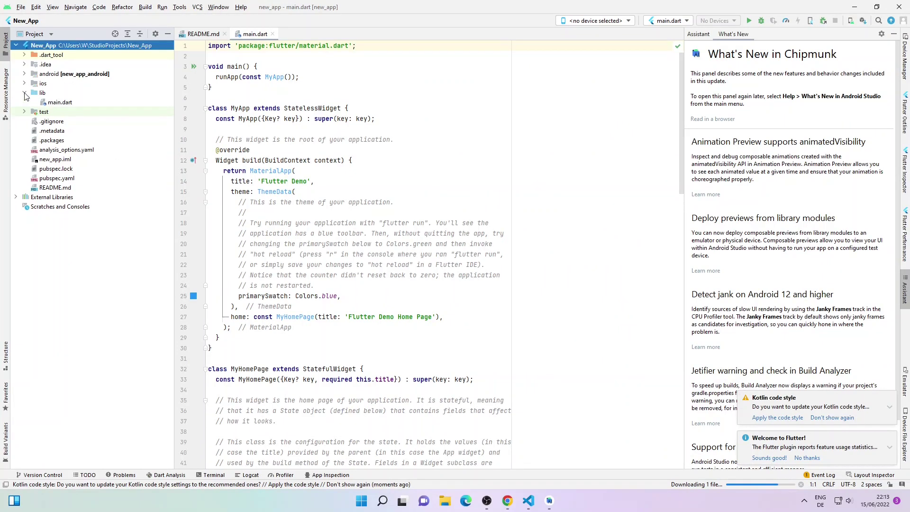
pyautogui.click(61, 103)
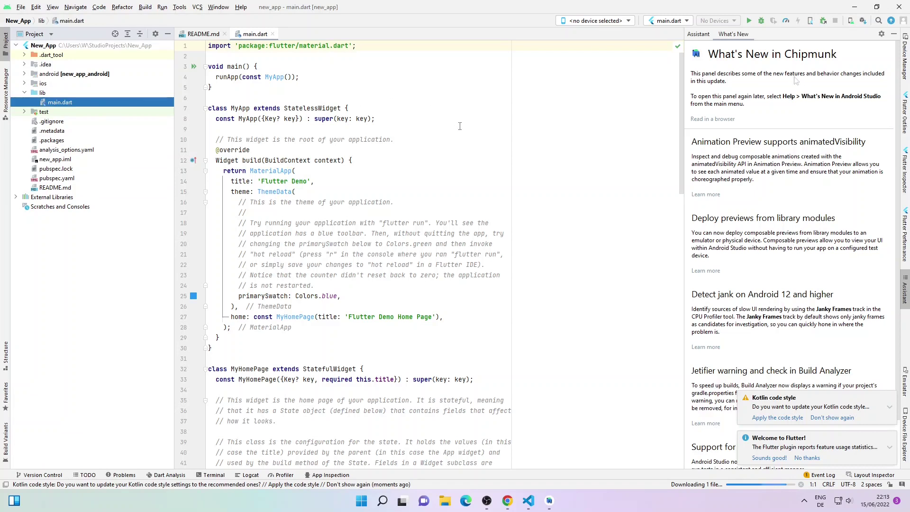
pyautogui.click(749, 21)
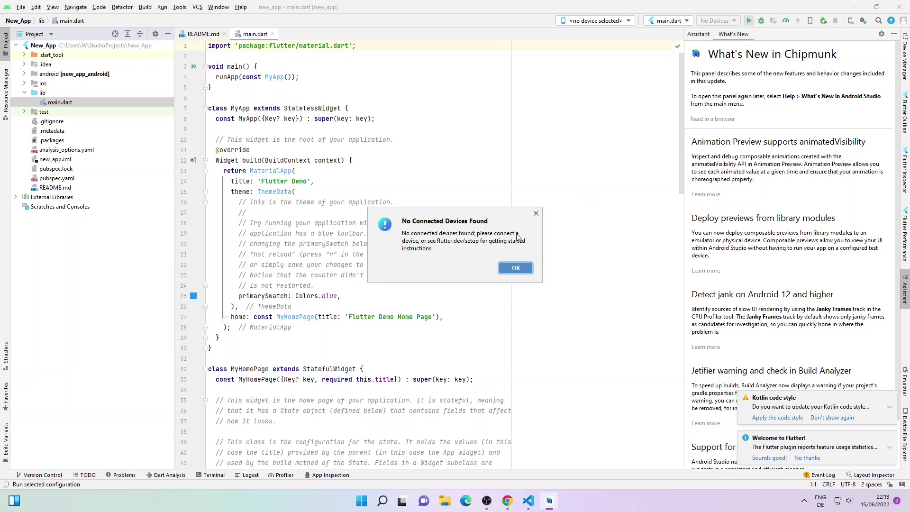
pyautogui.click(514, 268)
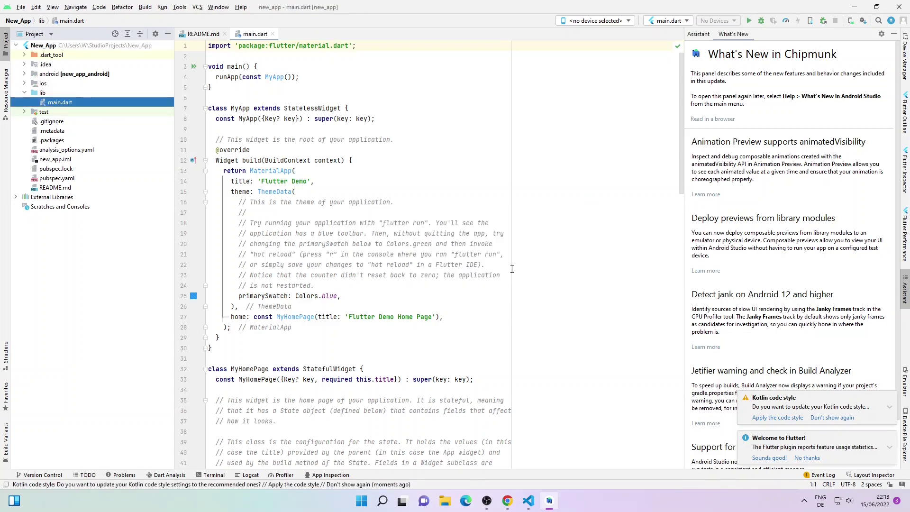
pyautogui.click(852, 20)
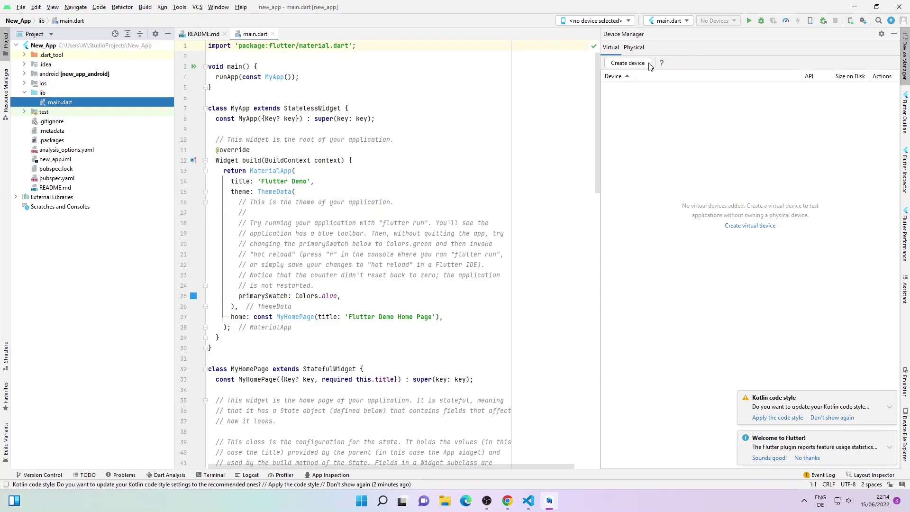
# Start a new Pixel 4 virtual device and download the R (API 30) system image
pyautogui.click(622, 63)
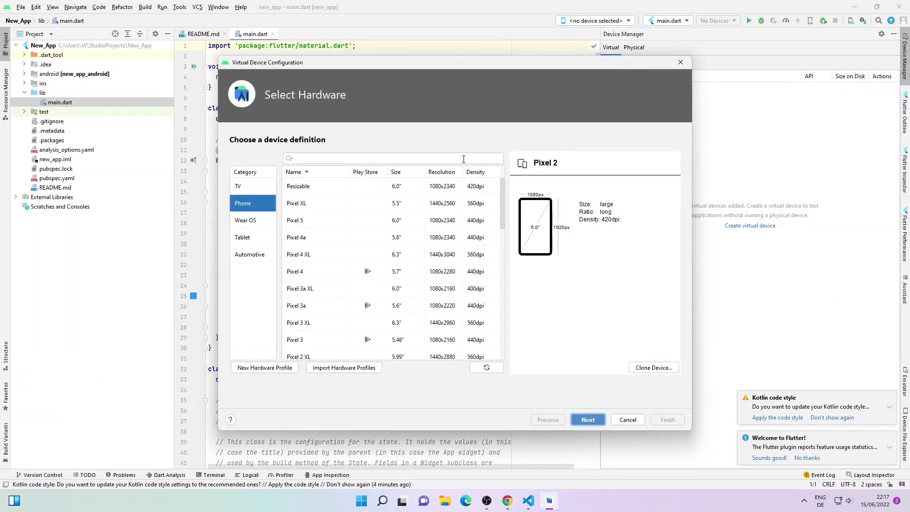
pyautogui.click(306, 270)
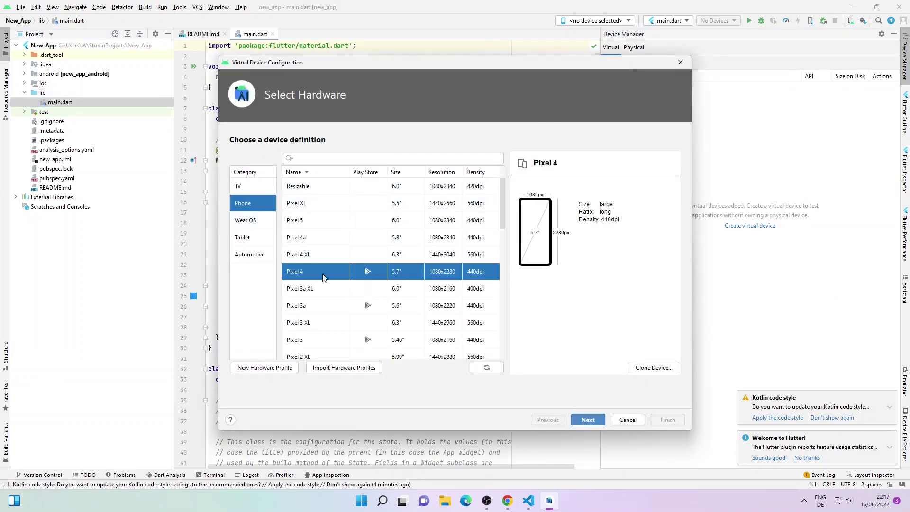
pyautogui.click(588, 420)
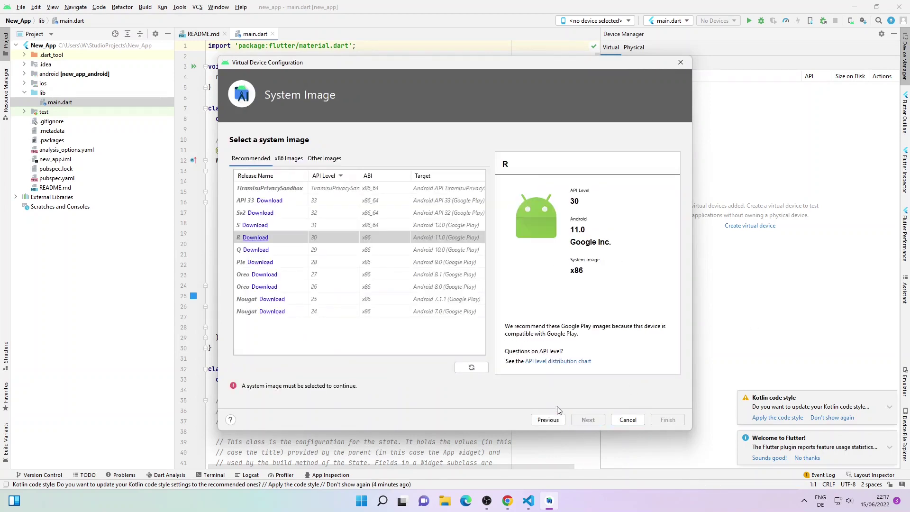
pyautogui.click(255, 237)
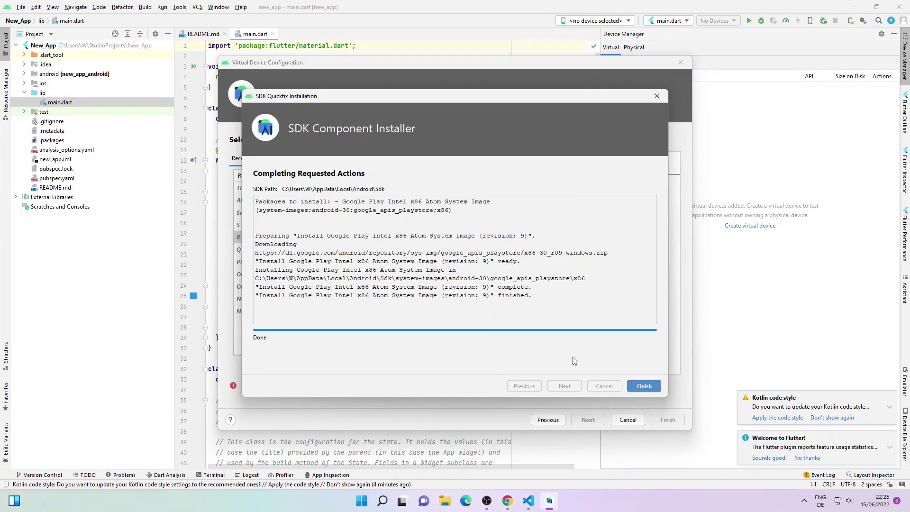
pyautogui.click(644, 387)
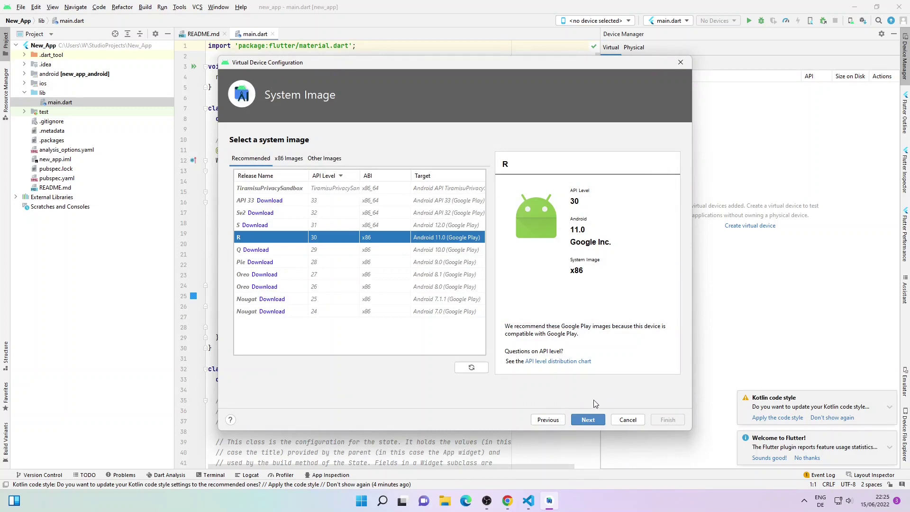
# Create the Pixel 4 API 30 device with 4096 MB internal storage and a 4096 MB SD card
pyautogui.click(588, 419)
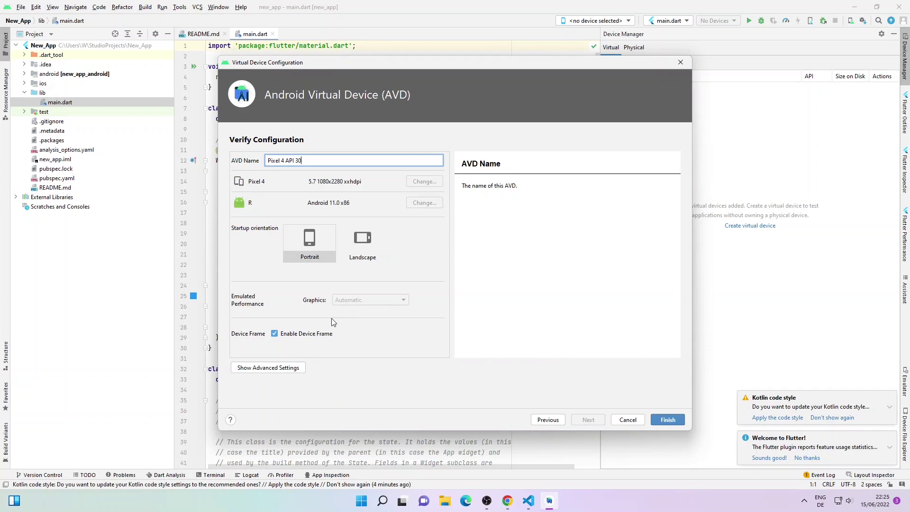
pyautogui.click(284, 369)
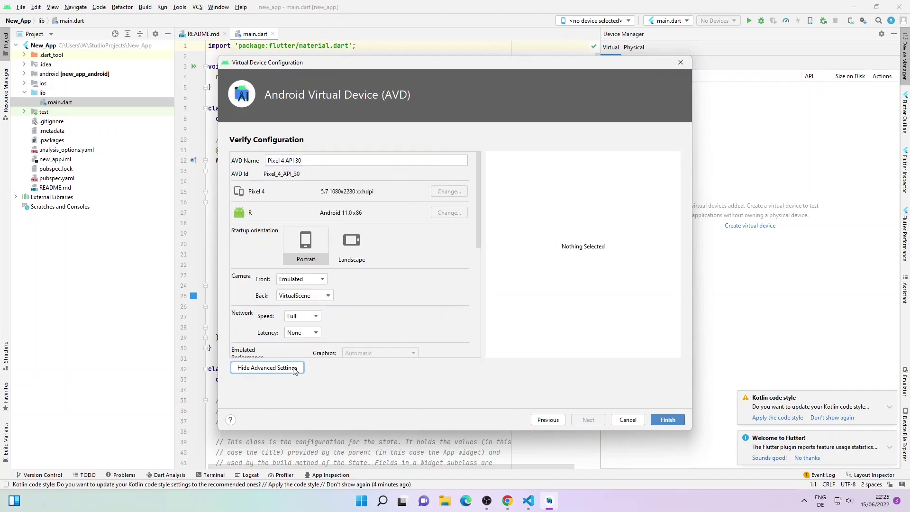
pyautogui.scroll(-5, 455, 300)
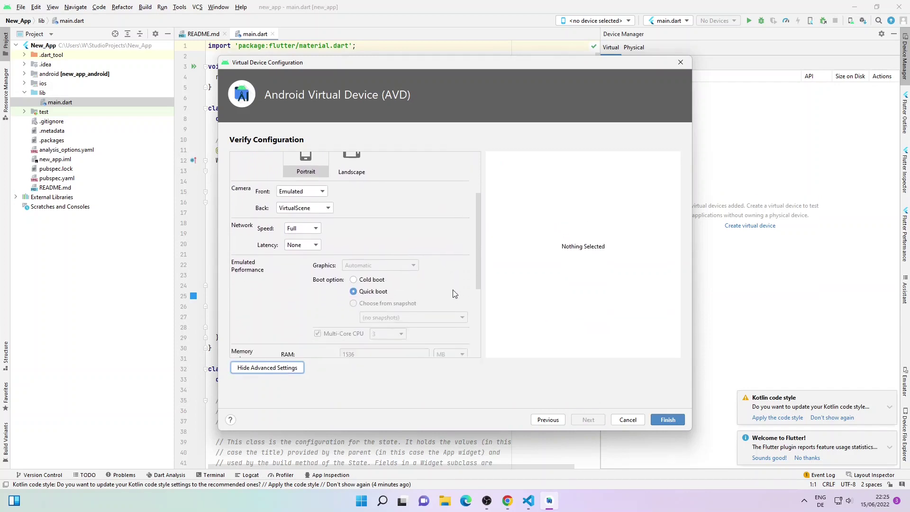
pyautogui.scroll(-5, 453, 291)
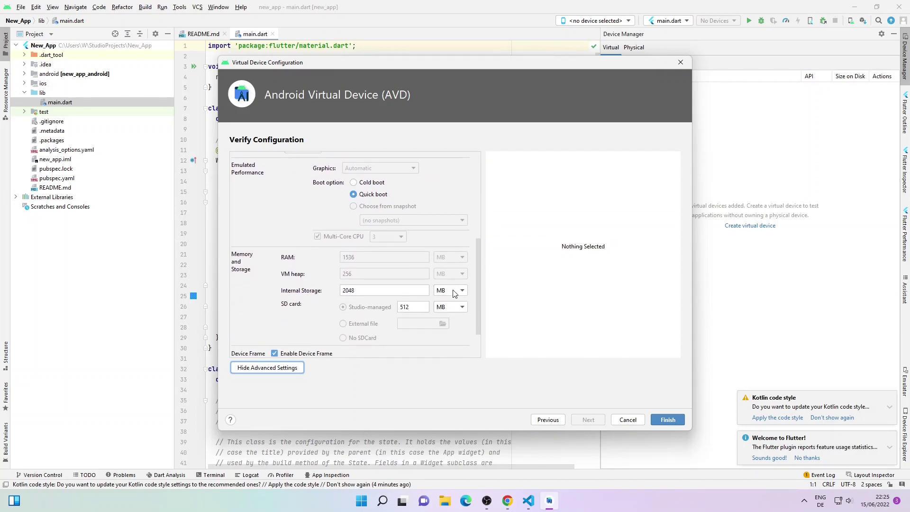
pyautogui.scroll(-2, 465, 302)
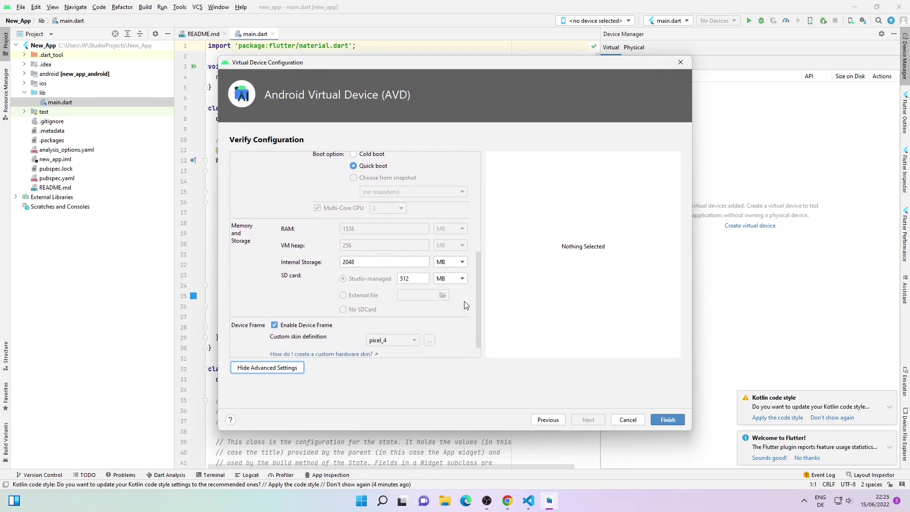
pyautogui.scroll(-2, 464, 303)
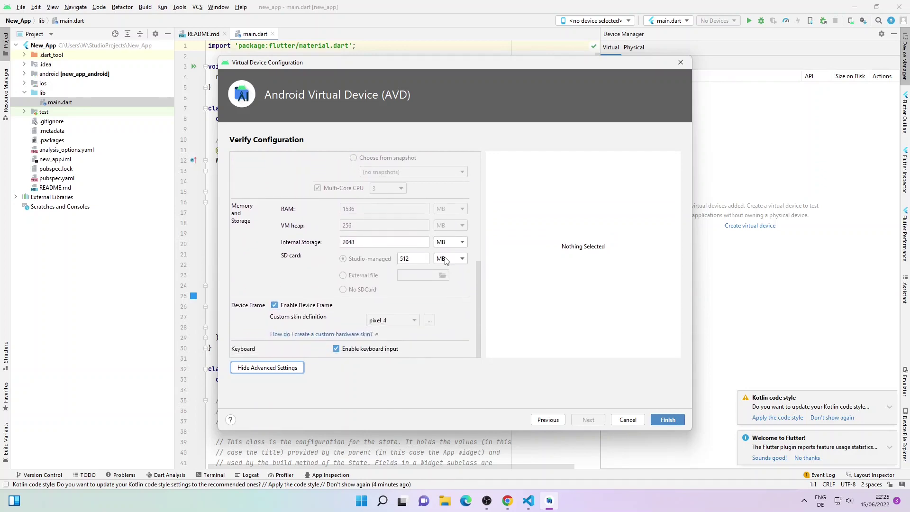
pyautogui.moveTo(374, 242); pyautogui.dragTo(326, 247)
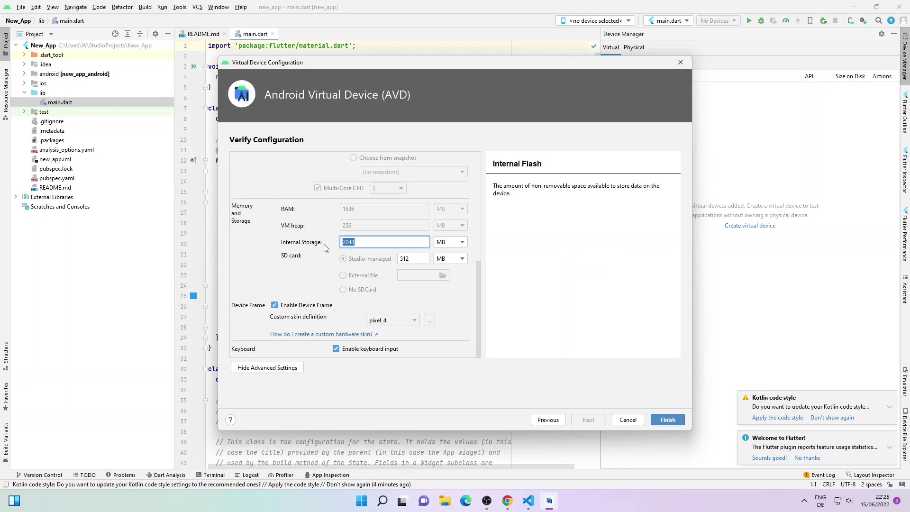
pyautogui.write('4096')
pyautogui.moveTo(420, 259); pyautogui.dragTo(387, 259)
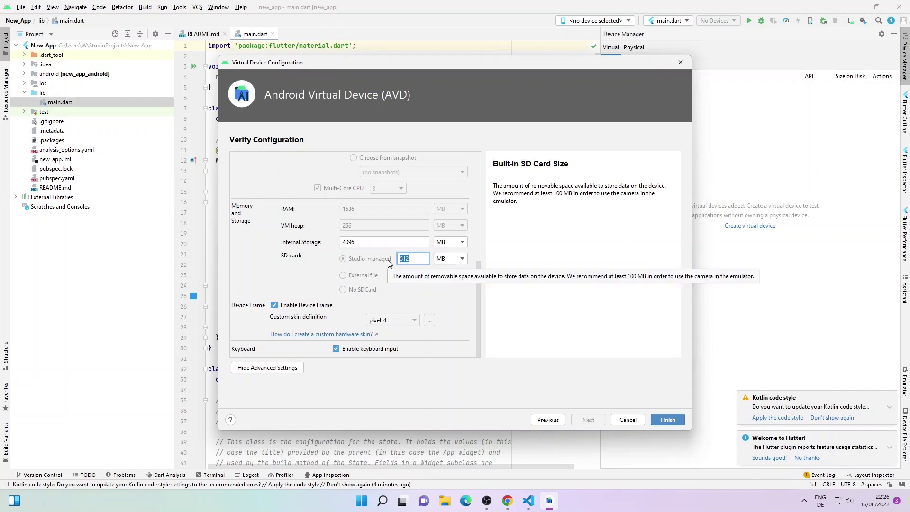
pyautogui.write('4096')
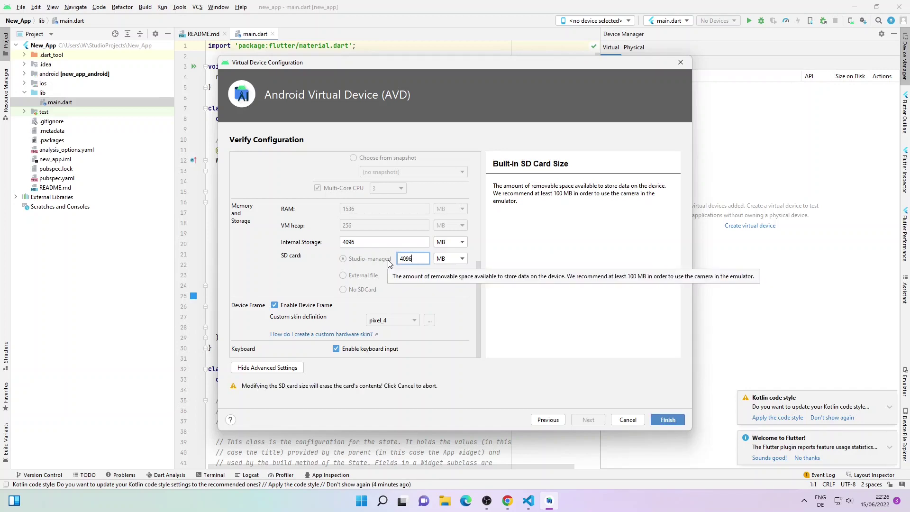
pyautogui.click(662, 422)
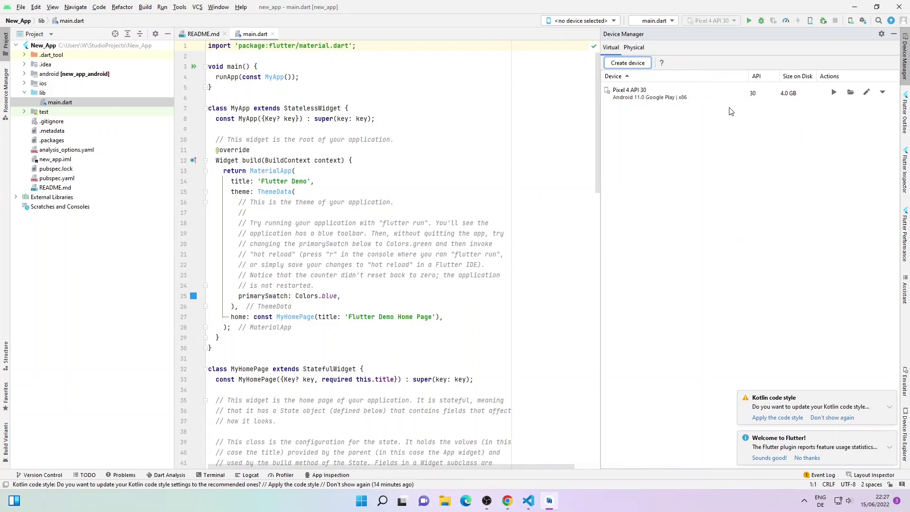
# Launch the Pixel 4 API 30 emulator, apply the Kotlin code style, and decline Flutter usage statistics
pyautogui.click(834, 93)
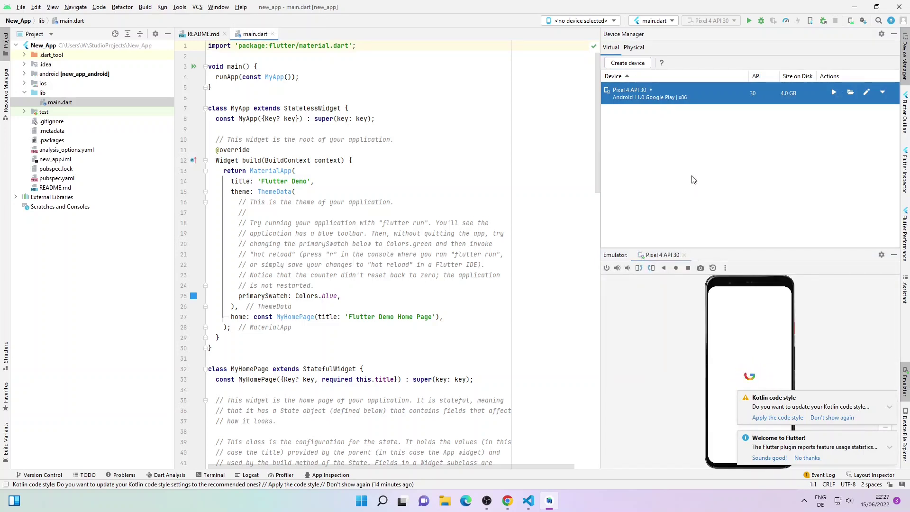
pyautogui.click(778, 417)
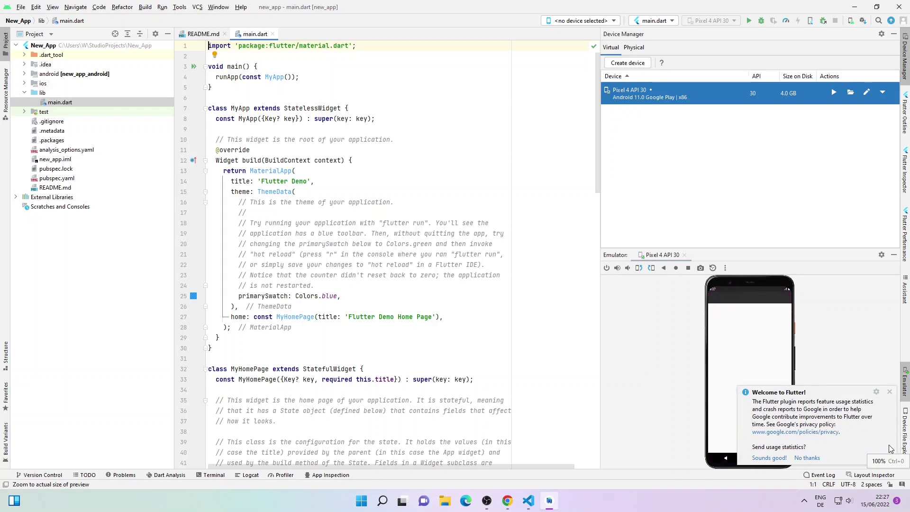
pyautogui.click(807, 457)
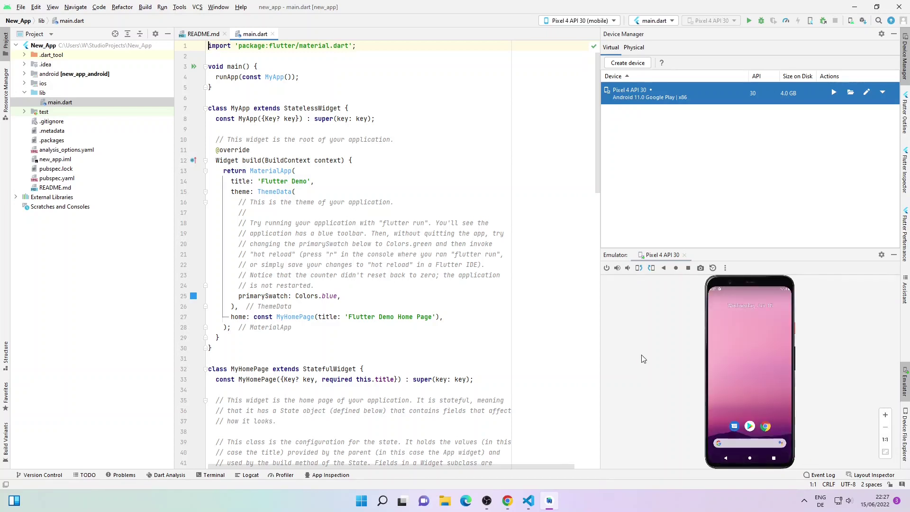
# Keep Pixel 4 API 30 as the target, run the Flutter app, and hide the Run window
pyautogui.moveTo(749, 427); pyautogui.dragTo(758, 328)
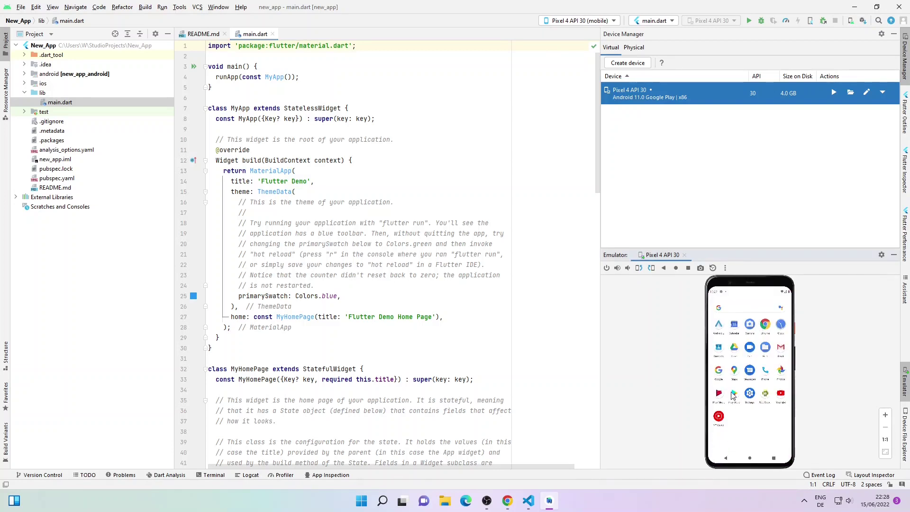
pyautogui.click(727, 458)
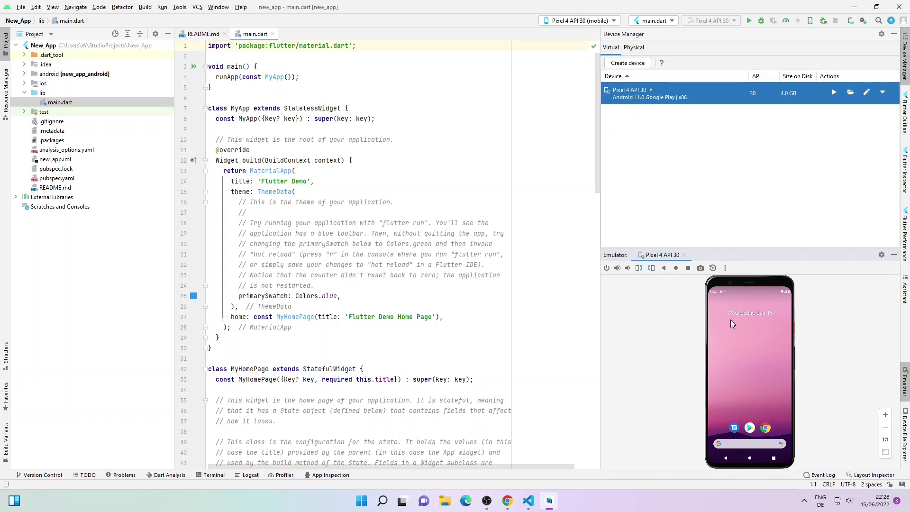
pyautogui.click(598, 21)
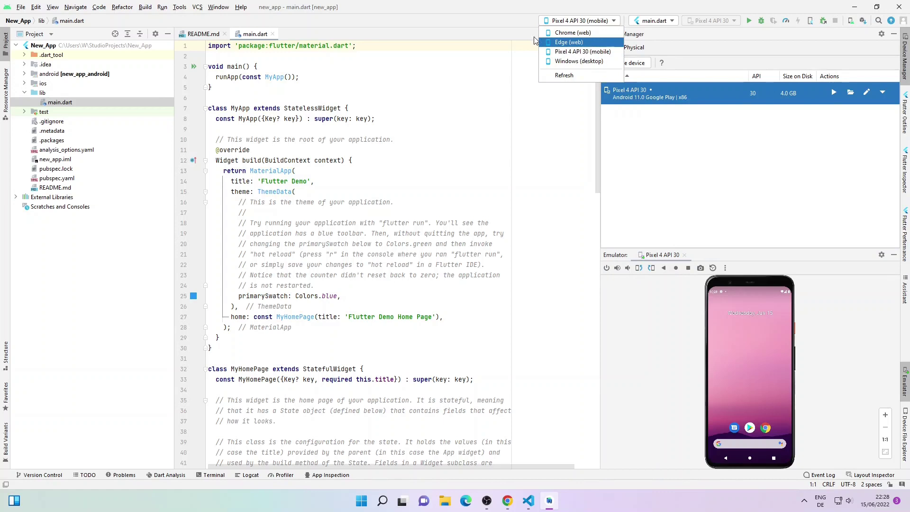
pyautogui.click(502, 24)
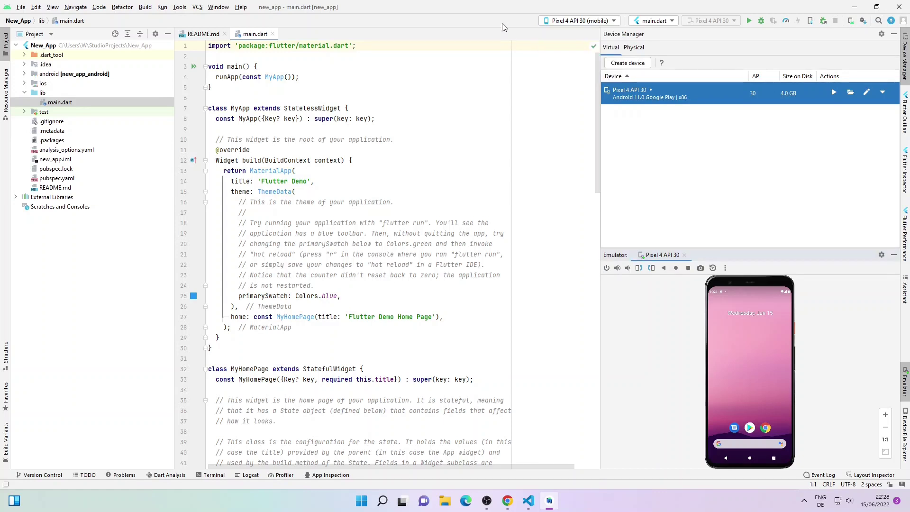
pyautogui.click(747, 21)
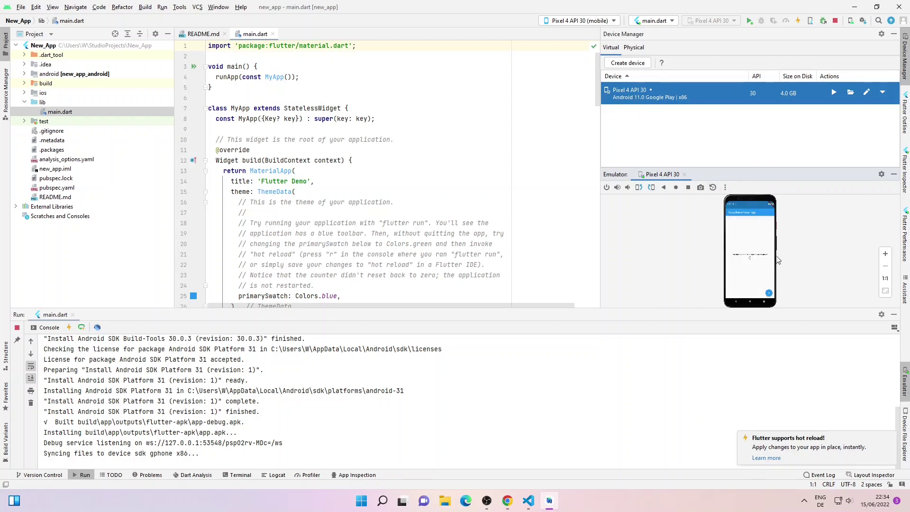
pyautogui.click(893, 315)
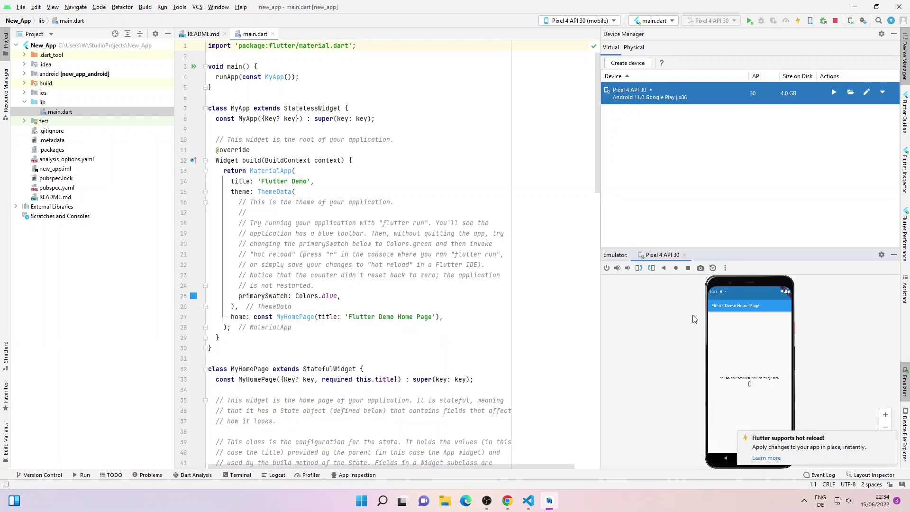
# Zoom the emulator preview in and out, then tap + four times to reach count 4
pyautogui.click(885, 416)
pyautogui.click(885, 416)
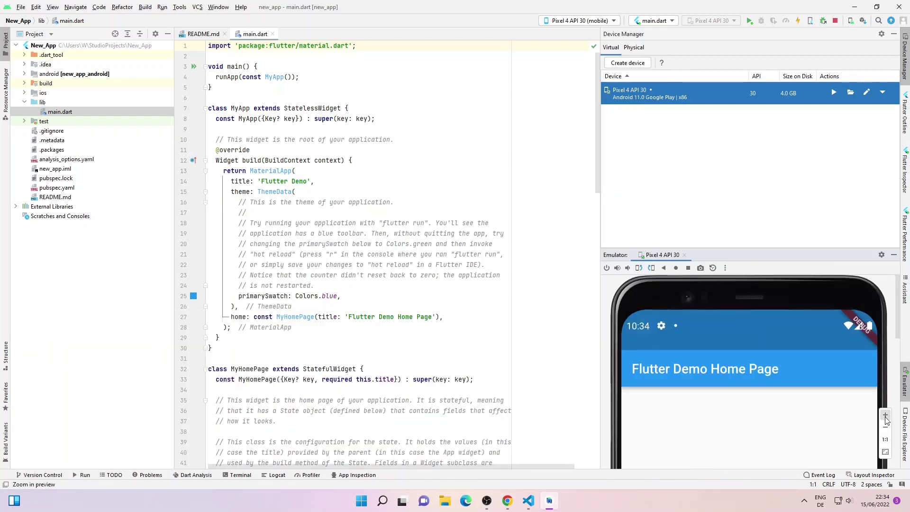
pyautogui.scroll(-5, 788, 402)
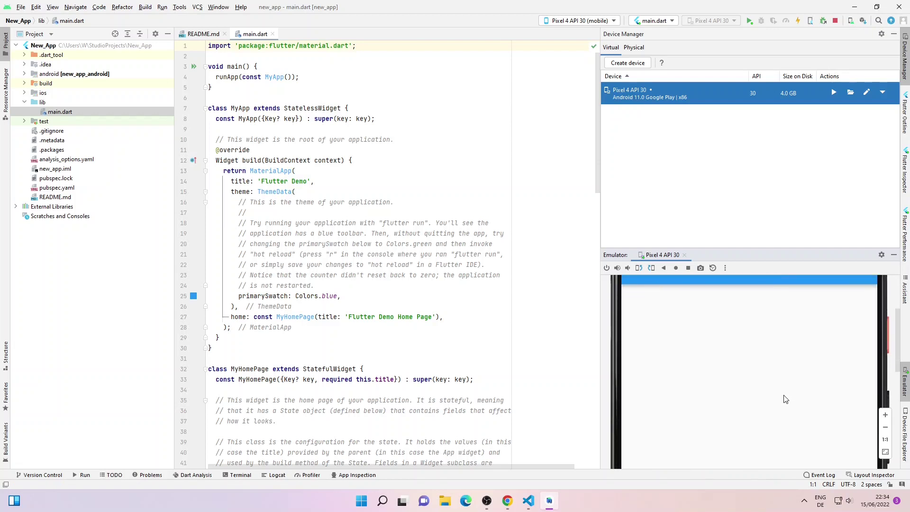
pyautogui.scroll(-5, 788, 402)
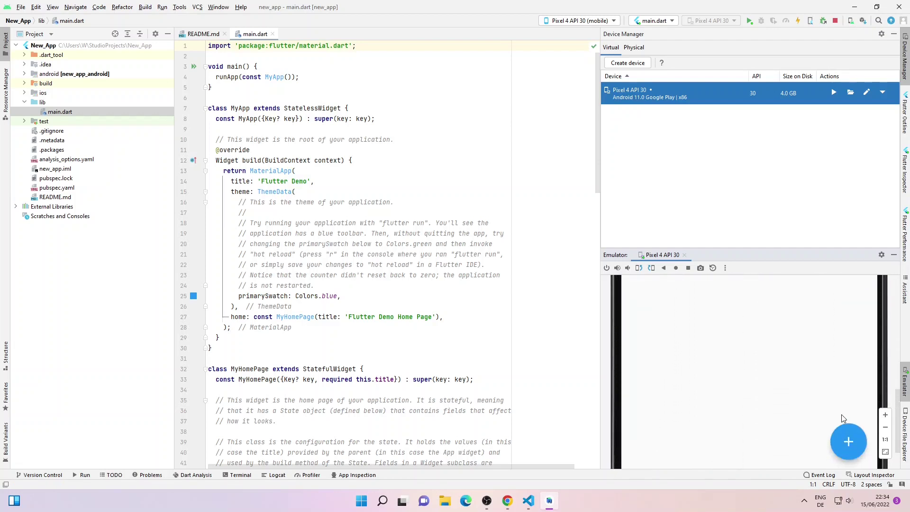
pyautogui.click(885, 427)
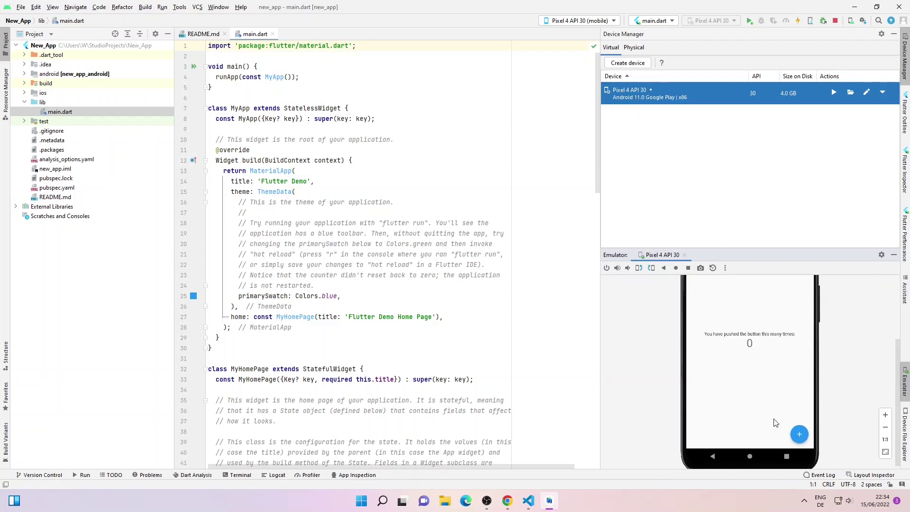
pyautogui.click(799, 451)
pyautogui.click(799, 451)
pyautogui.click(799, 451)
pyautogui.click(799, 451)
# Show the View Mode docking choices from the emulator panel's gear menu
pyautogui.scroll(4, 764, 421)
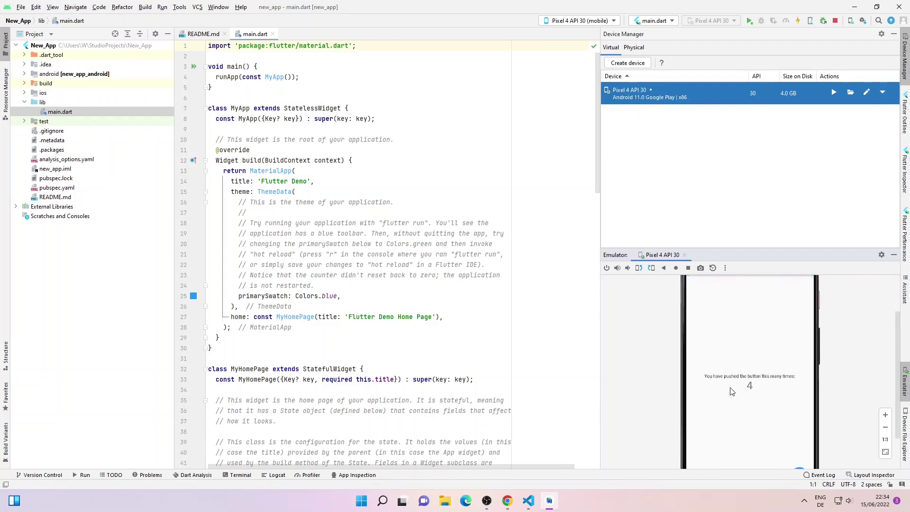
pyautogui.scroll(-2, 732, 391)
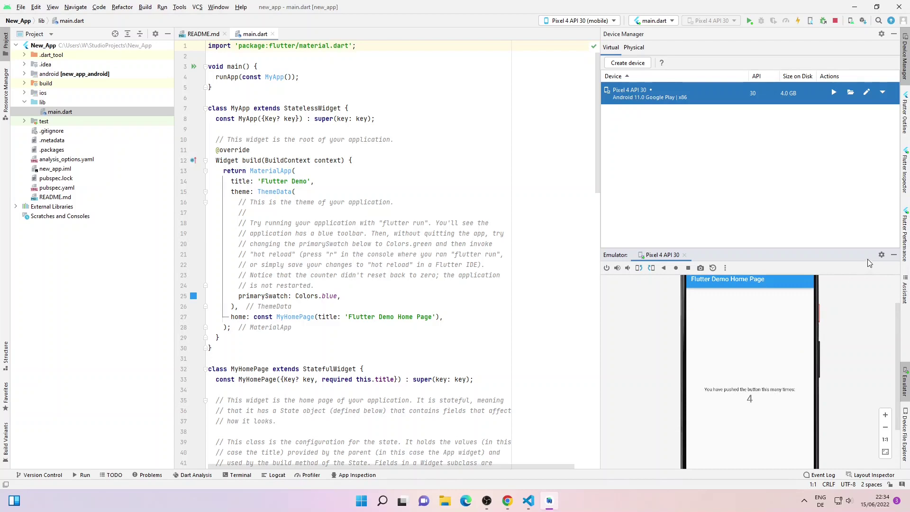
pyautogui.click(881, 255)
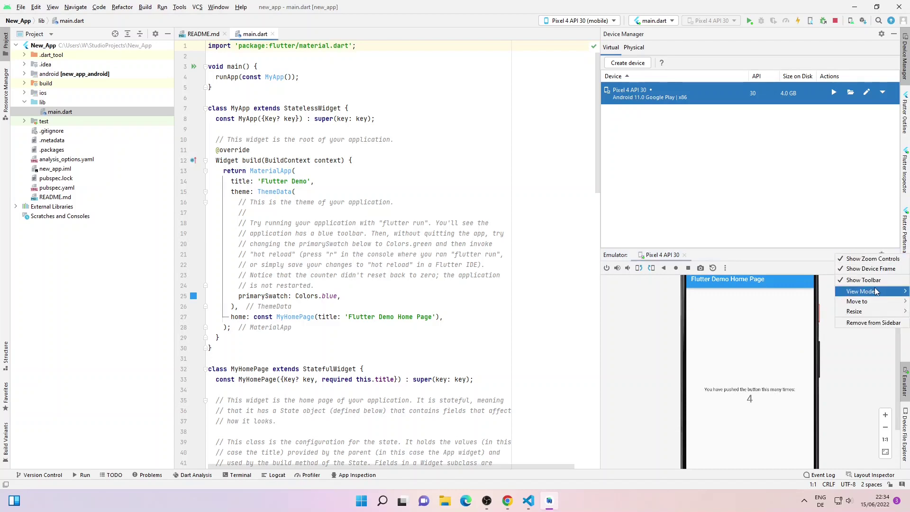
pyautogui.moveTo(874, 290)
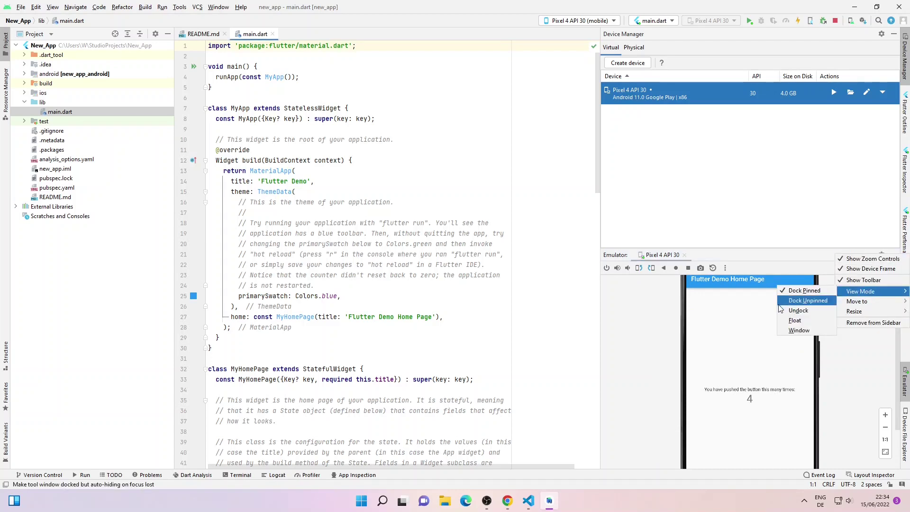
# Float the emulator into its own maximized window and tap + to raise the counter to 5
pyautogui.click(808, 321)
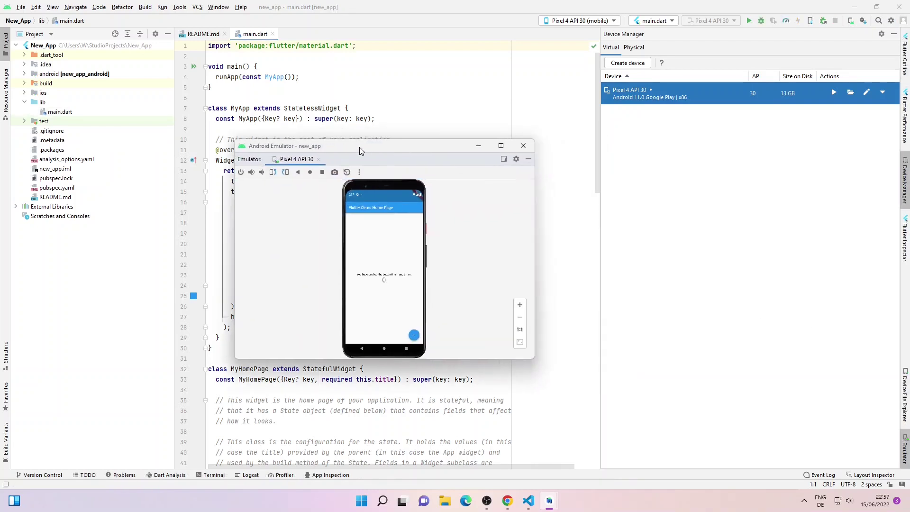
pyautogui.click(519, 306)
pyautogui.scroll(-3, 479, 308)
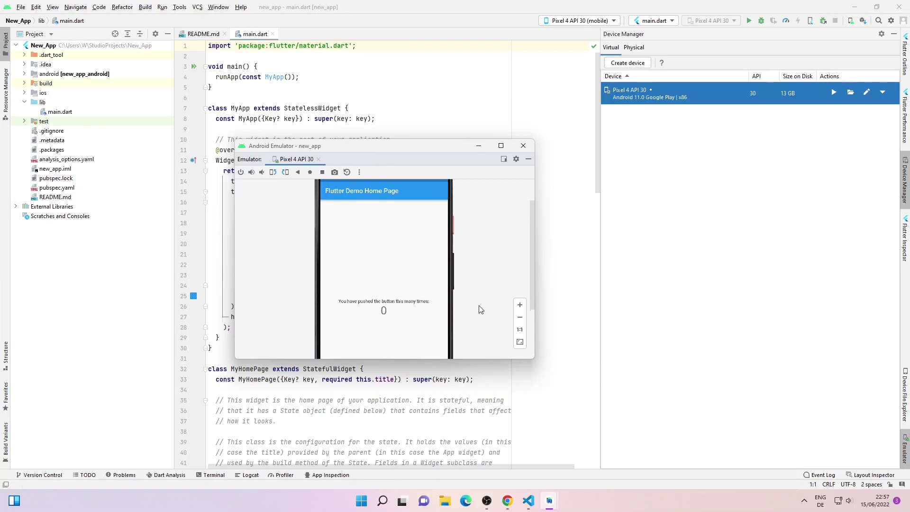
pyautogui.scroll(3, 483, 256)
pyautogui.click(501, 146)
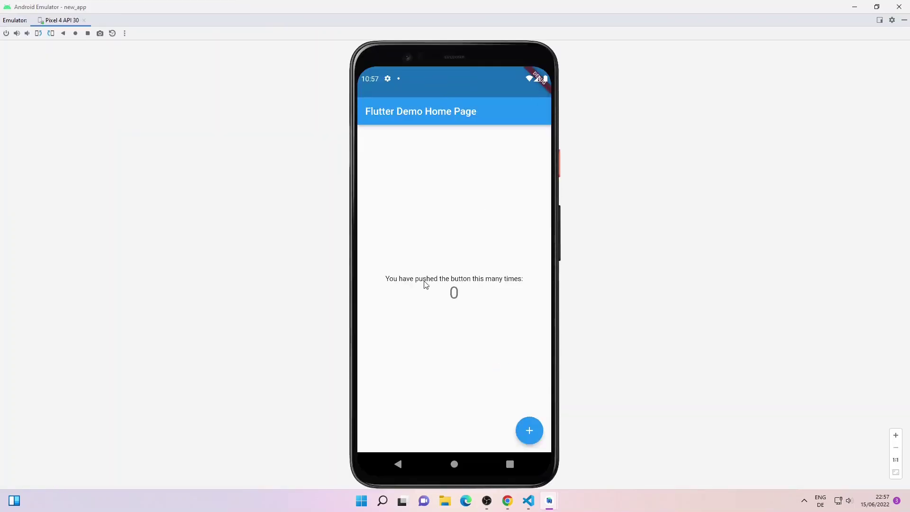
pyautogui.click(531, 431)
pyautogui.click(531, 432)
# Maximize VS Code and select Pixel 4 API 30 as its Flutter target device
pyautogui.click(529, 500)
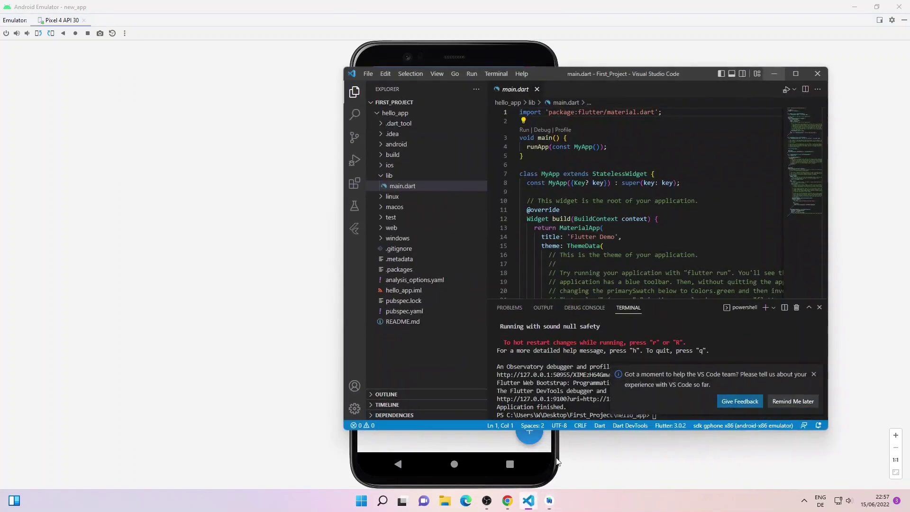
pyautogui.click(796, 74)
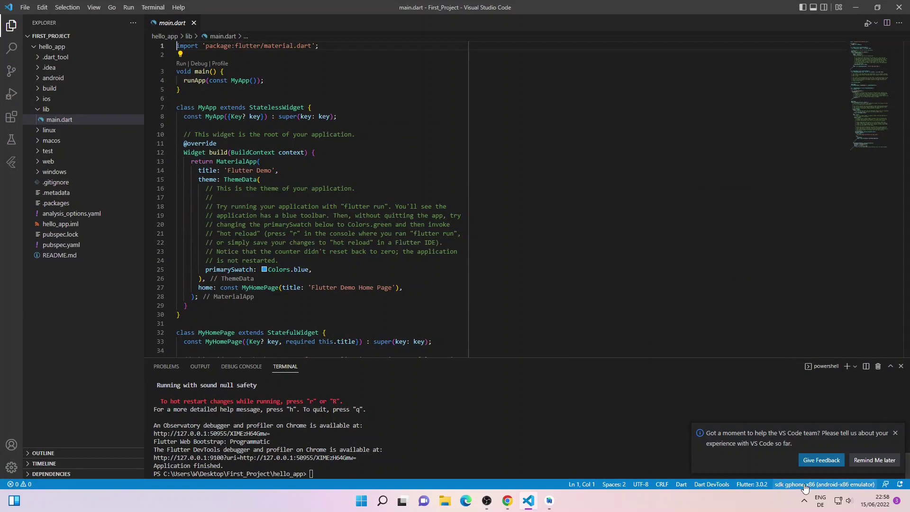
pyautogui.click(828, 485)
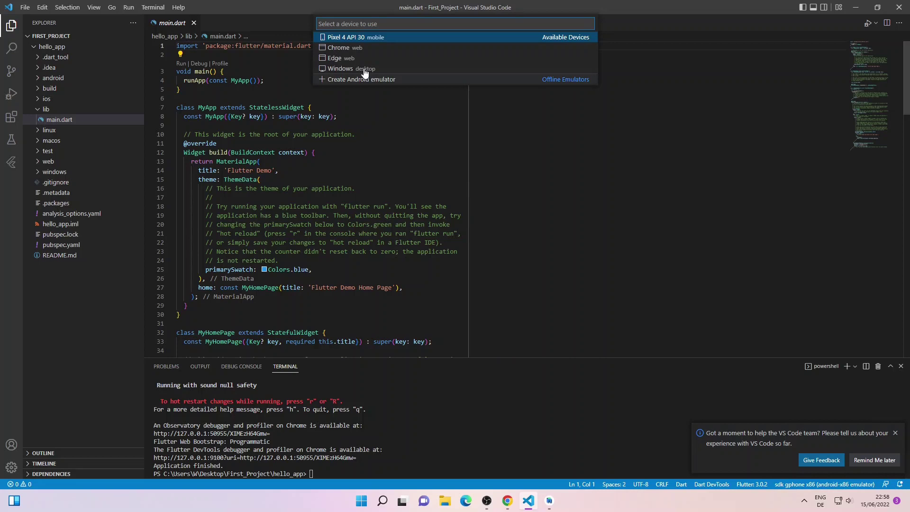
pyautogui.click(351, 37)
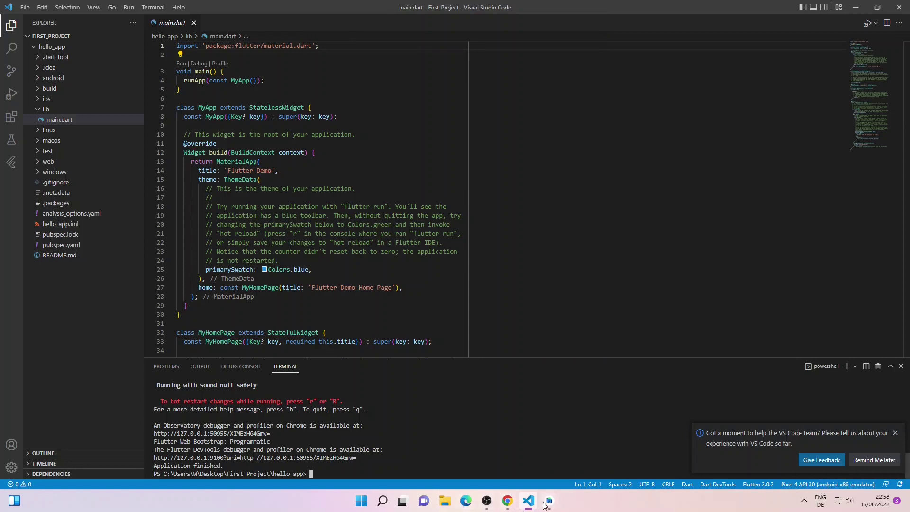
# Close the counter app on the emulator with Back, then return to VS Code
pyautogui.moveTo(549, 500)
pyautogui.click(578, 462)
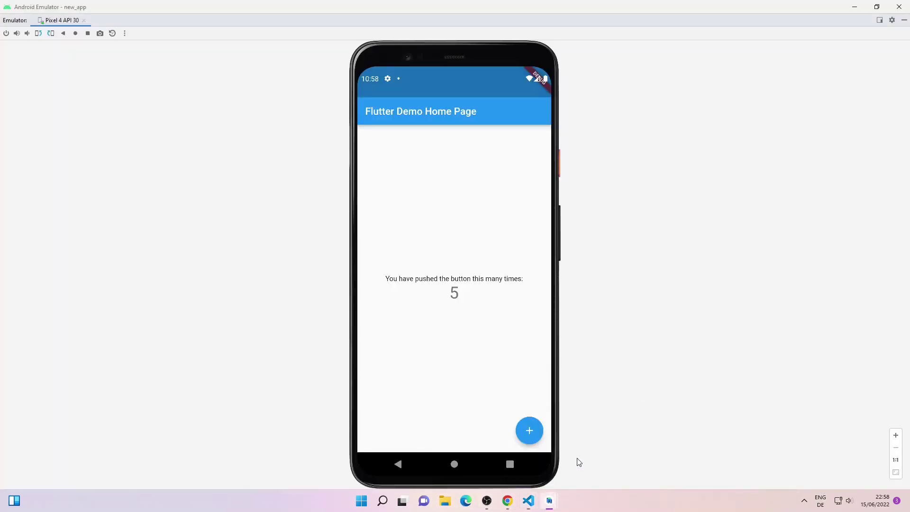
pyautogui.click(401, 467)
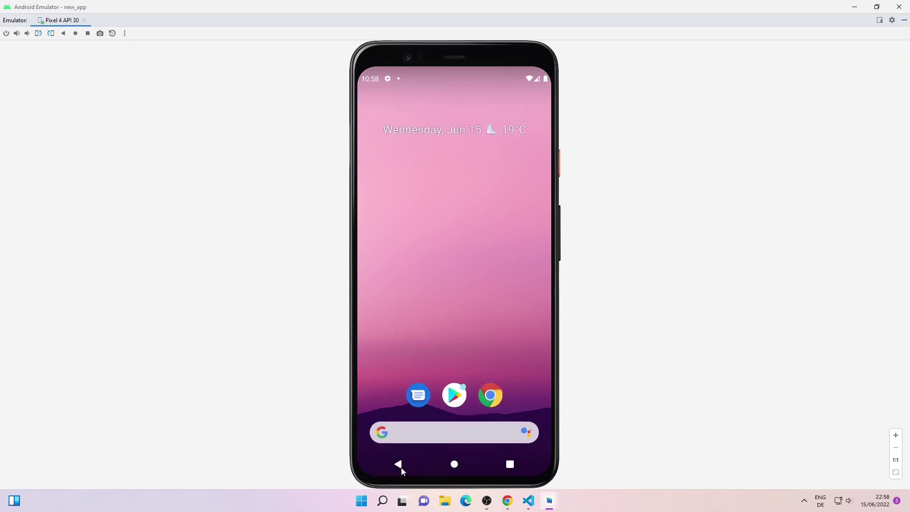
pyautogui.click(528, 500)
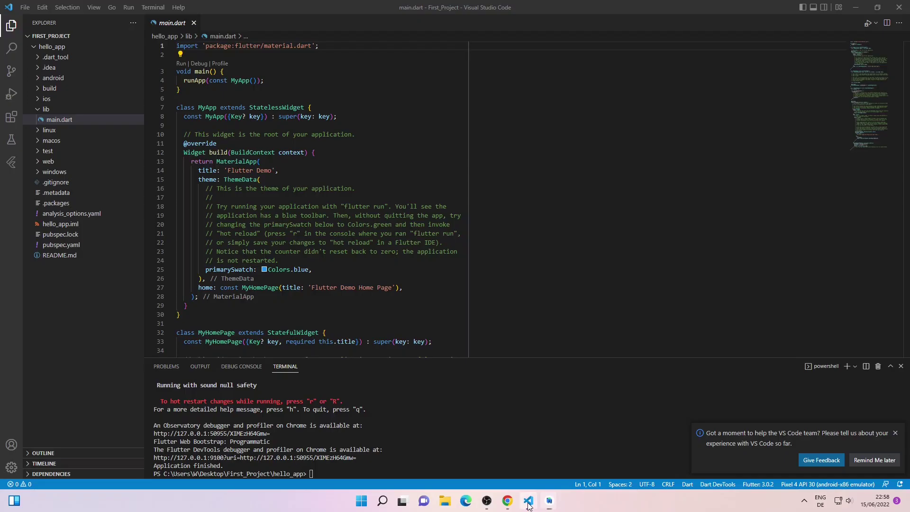
# Run 'flutter run' in the terminal and tile the emulator left and VS Code right
pyautogui.write('flutter run')
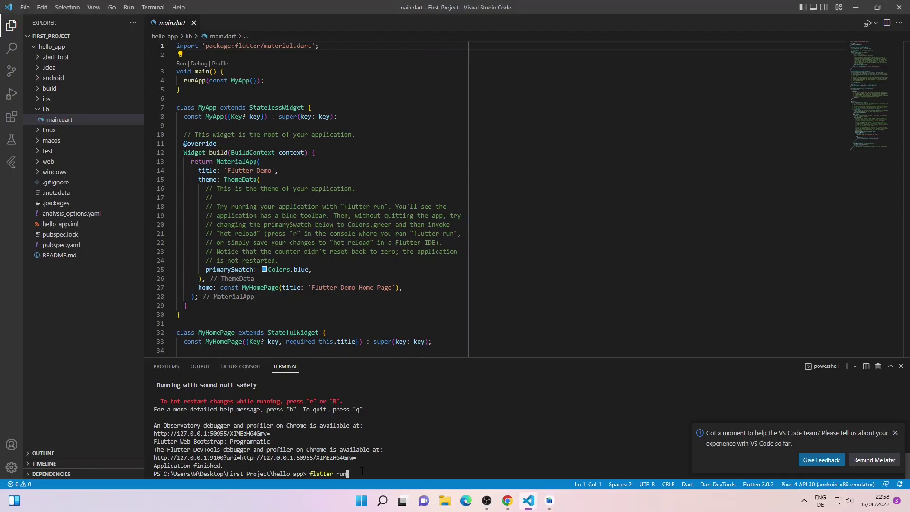
pyautogui.press('Return')
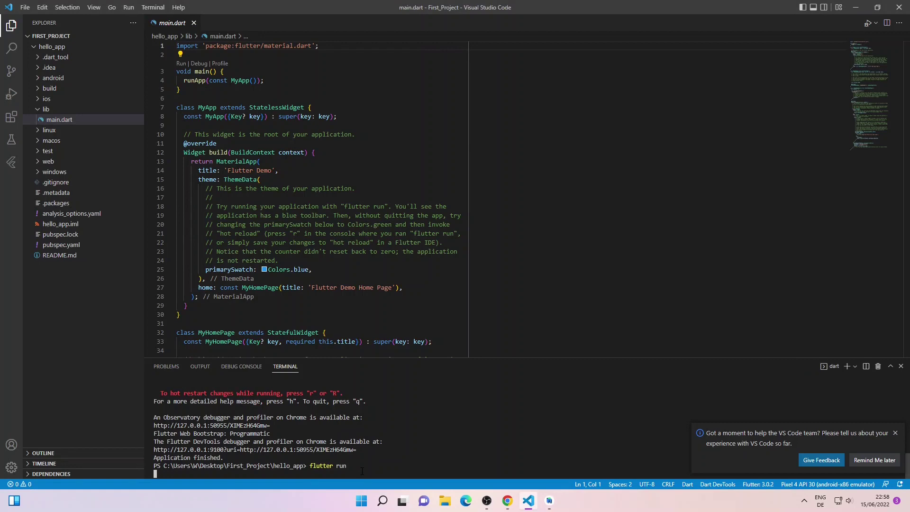
pyautogui.click(877, 7)
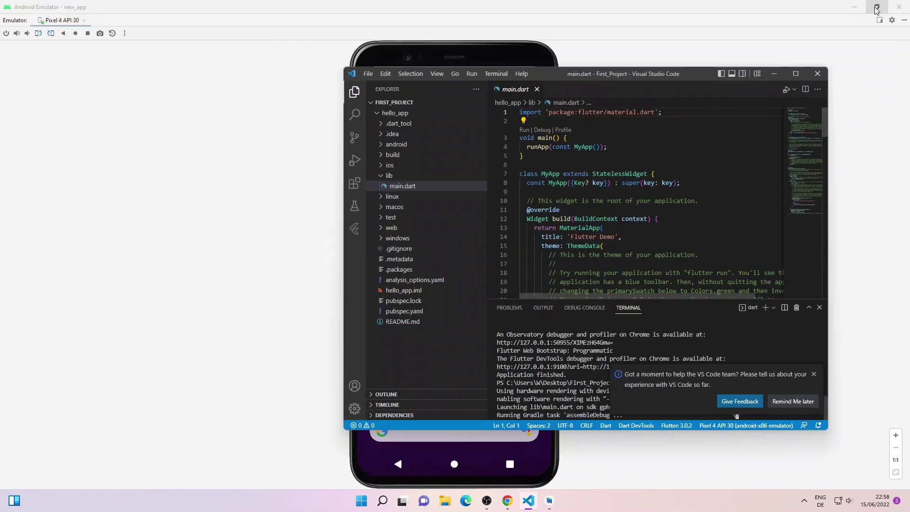
pyautogui.moveTo(551, 79); pyautogui.dragTo(803, 83)
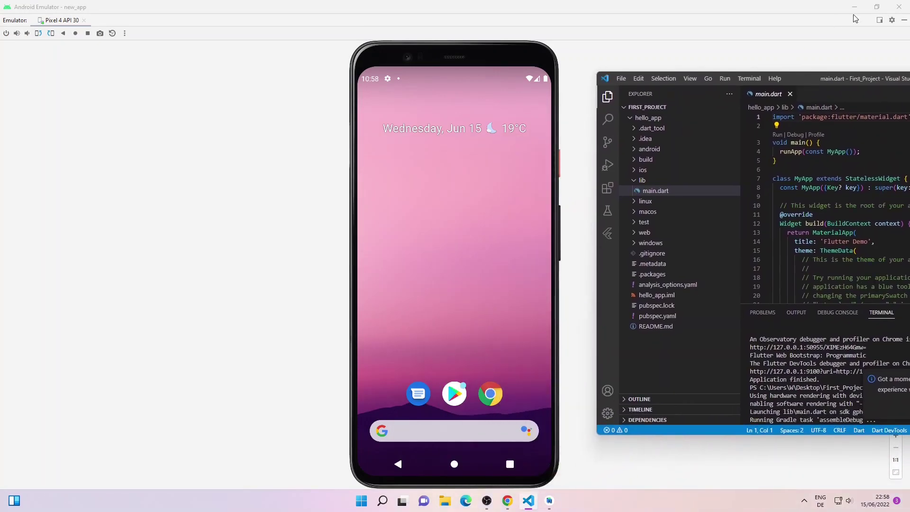
pyautogui.click(877, 7)
pyautogui.moveTo(405, 147); pyautogui.dragTo(1, 106)
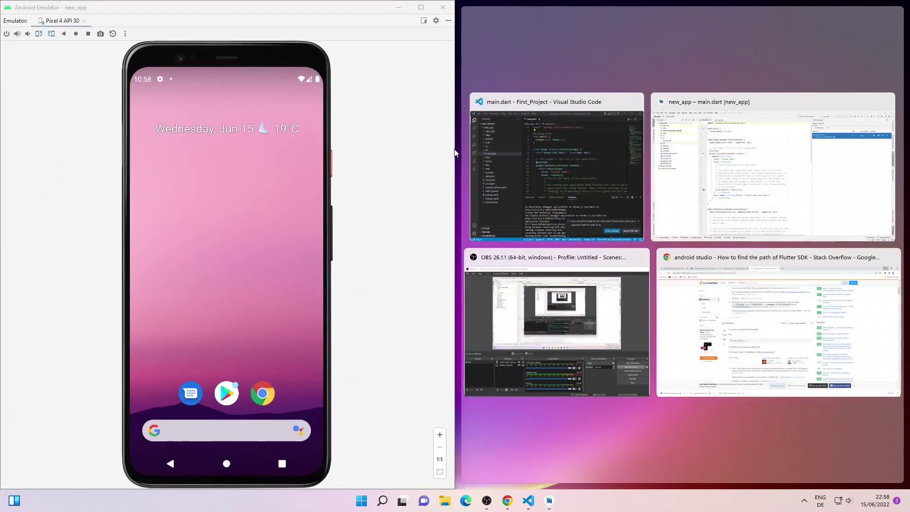
pyautogui.click(534, 161)
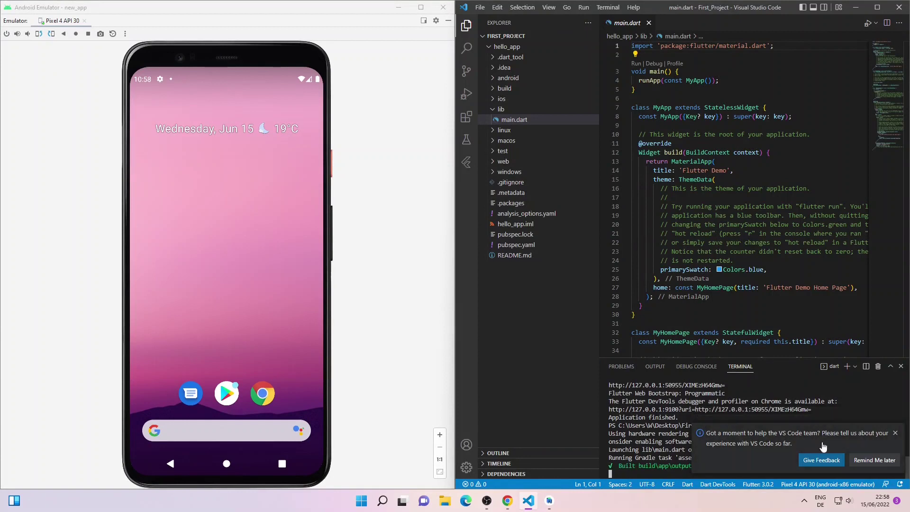
# Dismiss the feedback notification and tap + in the app until the counter reads 6
pyautogui.click(892, 459)
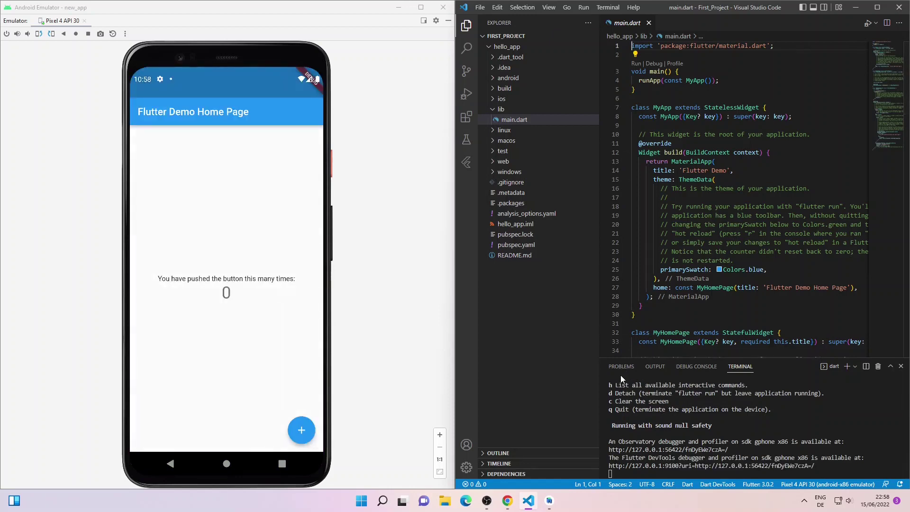
pyautogui.click(300, 431)
pyautogui.click(299, 430)
pyautogui.click(300, 430)
pyautogui.click(300, 430)
pyautogui.click(300, 430)
pyautogui.click(300, 431)
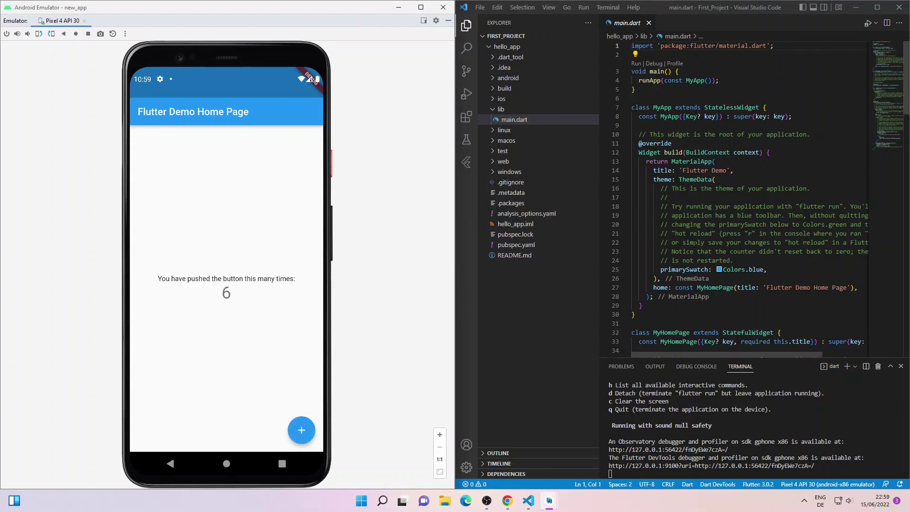